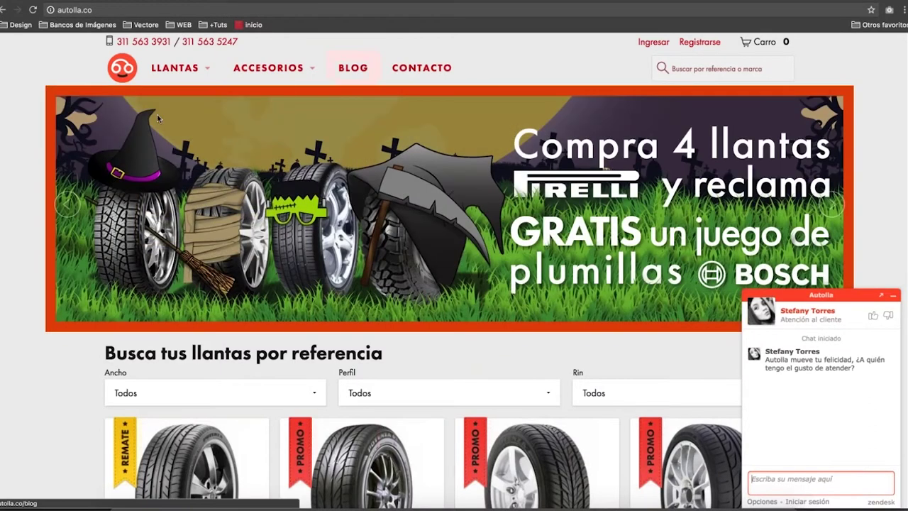
Return from the autolla.co tyre store to the empty Google Forms 'Formularios' home page.
{"action": "mouse_move", "coordinate": [191, 67]}
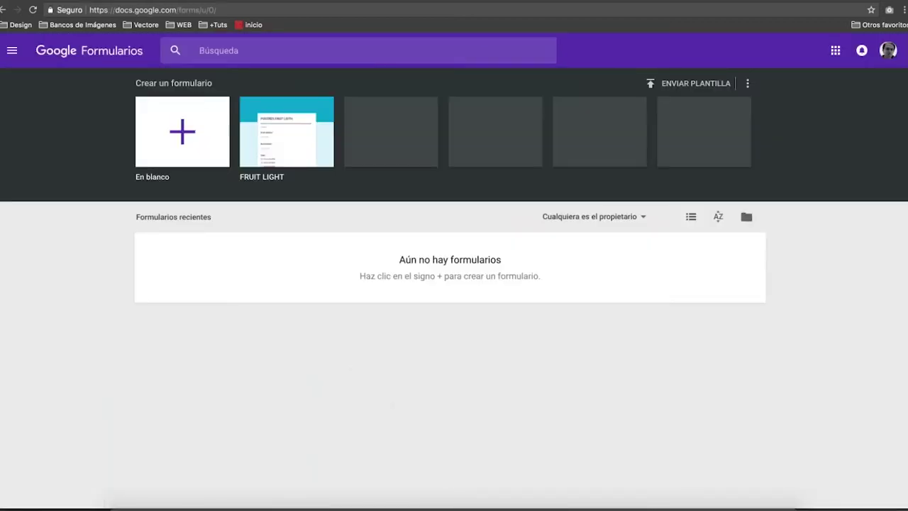
Start a blank 'Formulario sin título' form and close the 'Conoce la nueva versión' welcome message.
{"action": "left_click", "coordinate": [182, 132]}
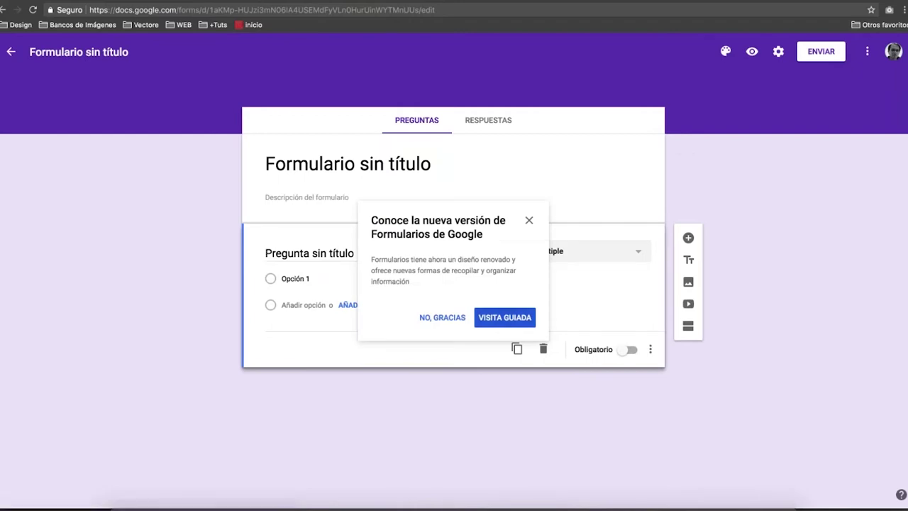
{"action": "left_click", "coordinate": [223, 3]}
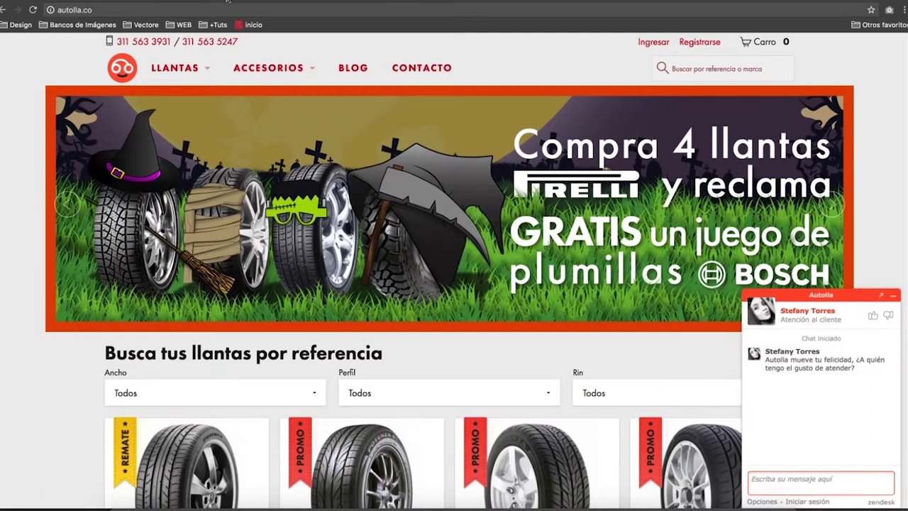
{"action": "left_click", "coordinate": [338, 2]}
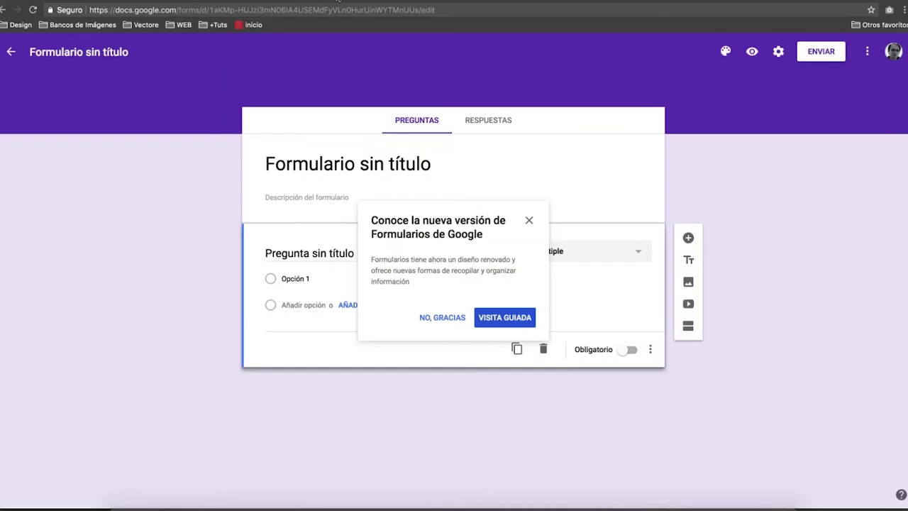
{"action": "left_click", "coordinate": [529, 220]}
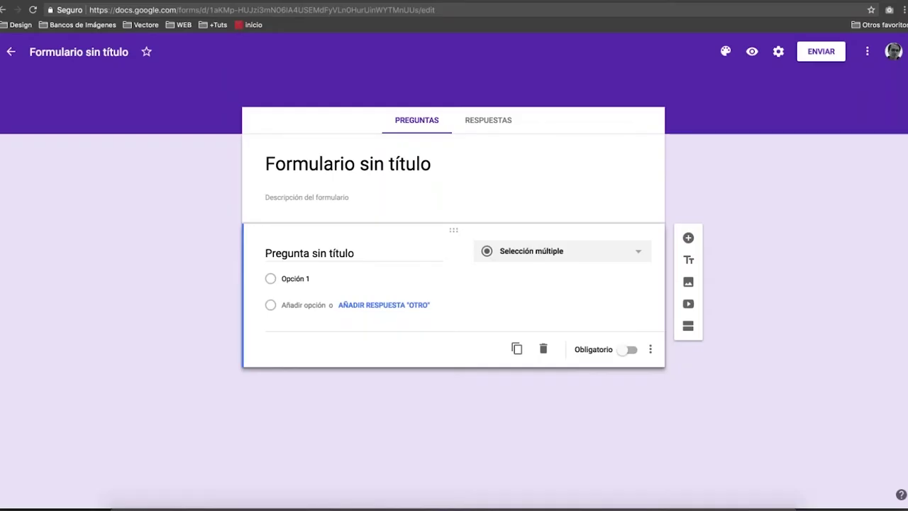
{"action": "left_click", "coordinate": [306, 198]}
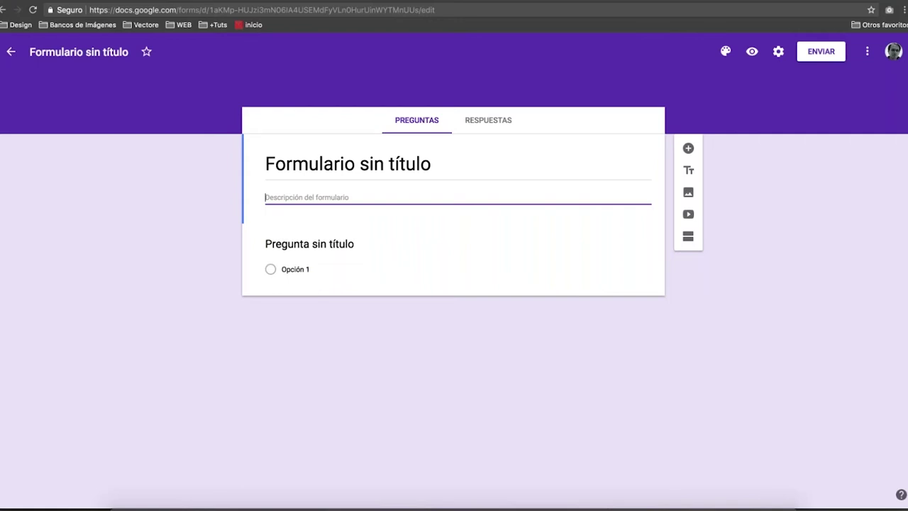
Replace 'Formulario sin título' with the title '¿Cómo fue tu experiencia de compra?'.
{"action": "left_click", "coordinate": [351, 163]}
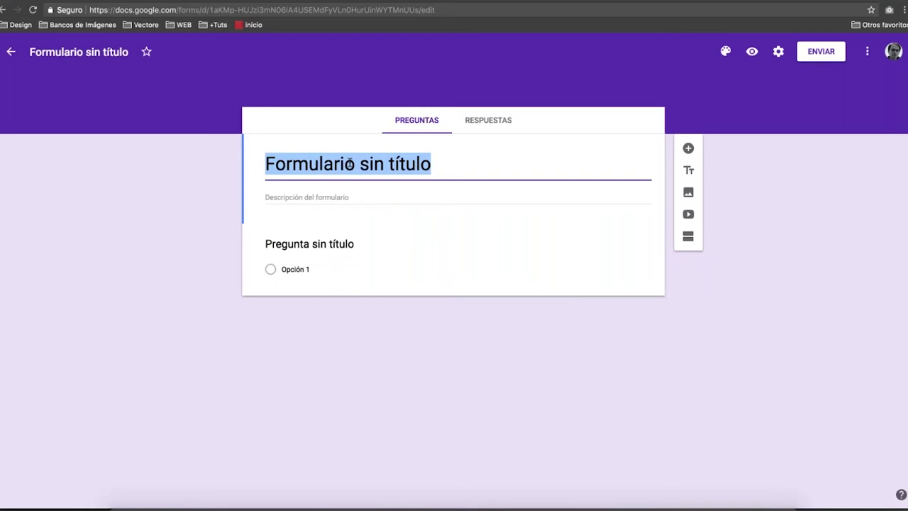
{"action": "type", "text": "¿"}
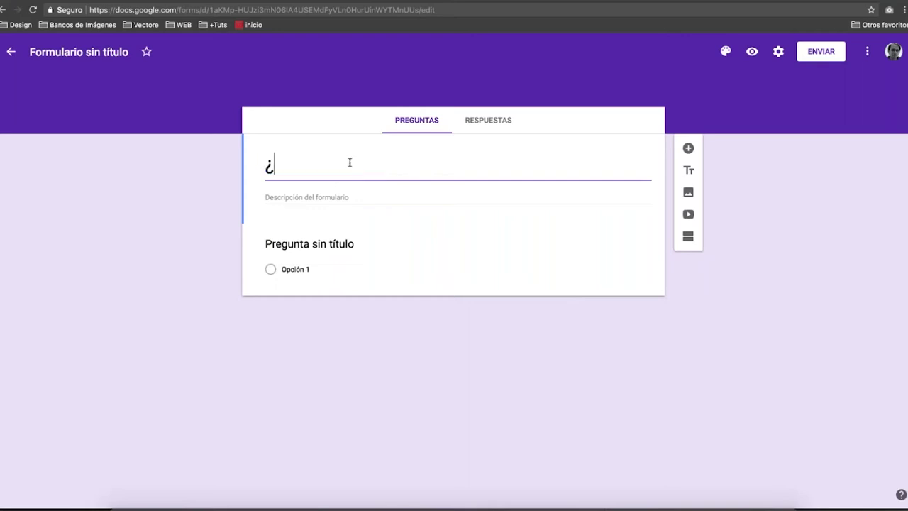
{"action": "type", "text": "c´"}
{"action": "key", "text": "BackSpace"}
{"action": "key", "text": "BackSpace"}
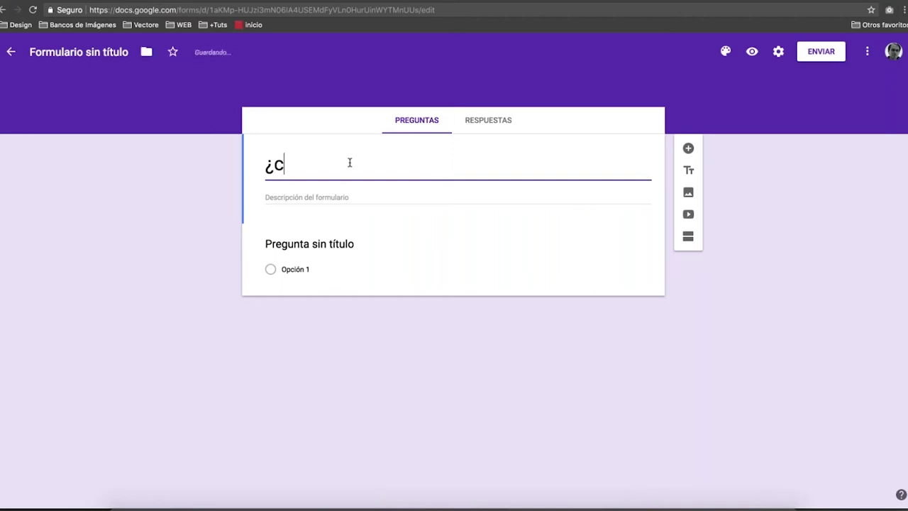
{"action": "type", "text": "Cómo fue tu ex"}
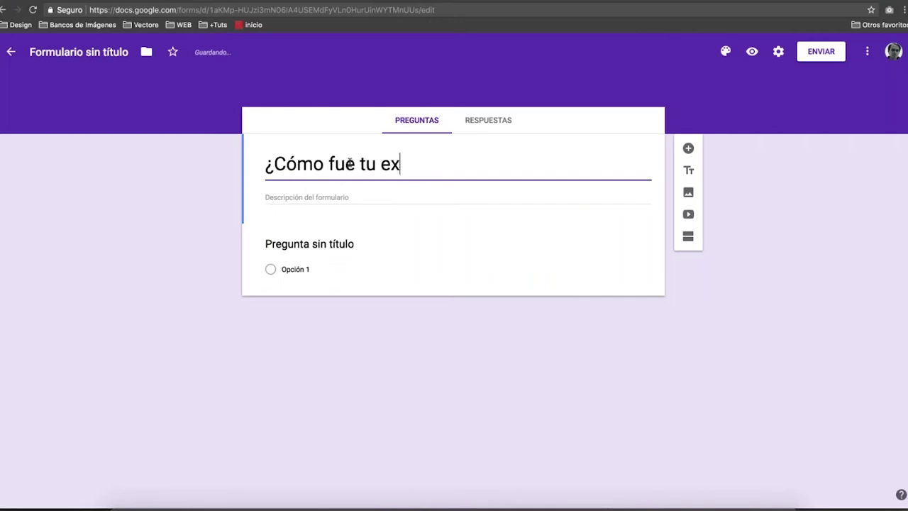
{"action": "type", "text": "periencia de C"}
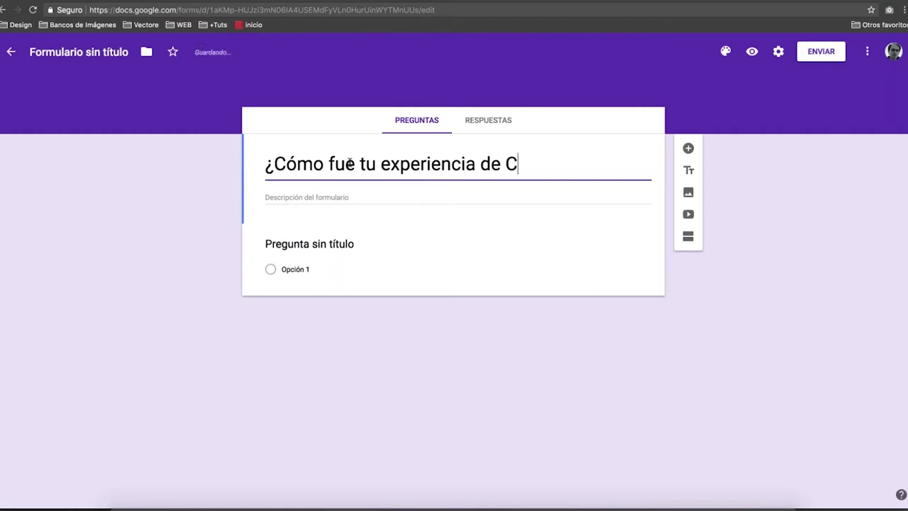
{"action": "key", "text": "BackSpace"}
{"action": "type", "text": "compra?"}
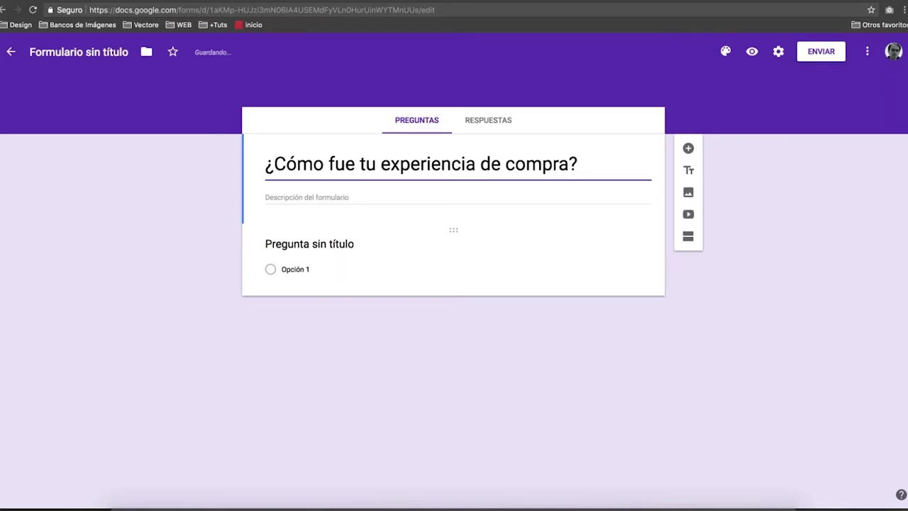
Add a new question below the title and set its type to Párrafo.
{"action": "left_click", "coordinate": [688, 149]}
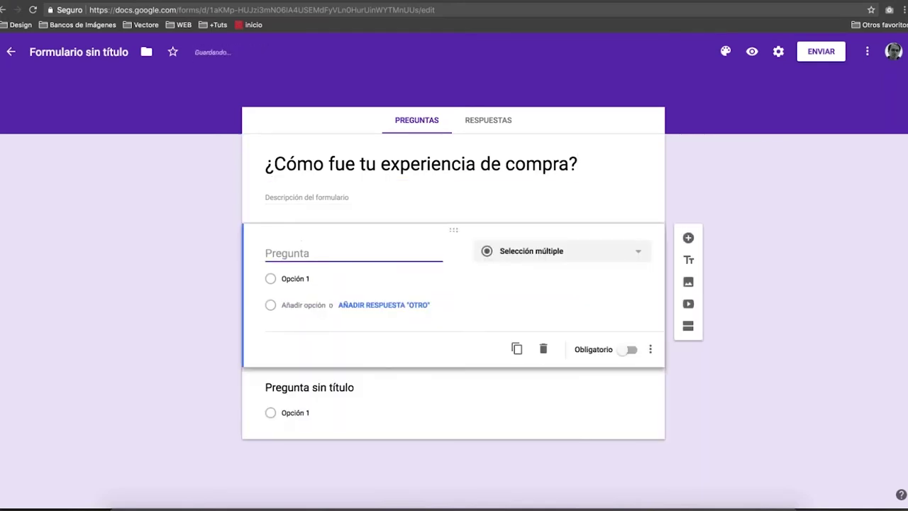
{"action": "left_click", "coordinate": [560, 250]}
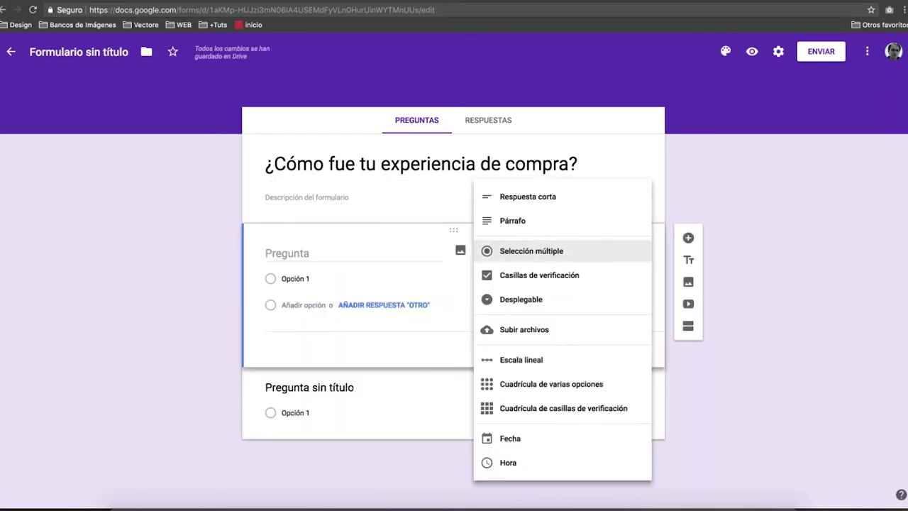
{"action": "left_click", "coordinate": [528, 199]}
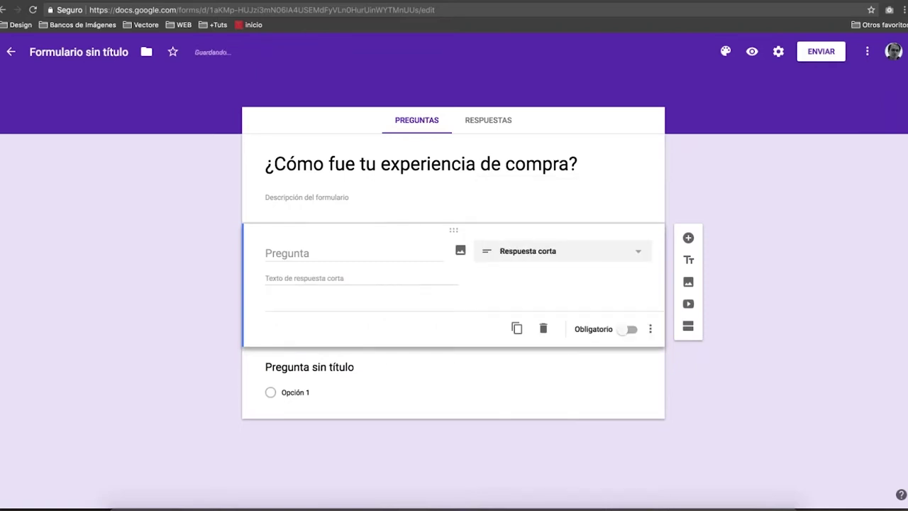
{"action": "left_click", "coordinate": [525, 250]}
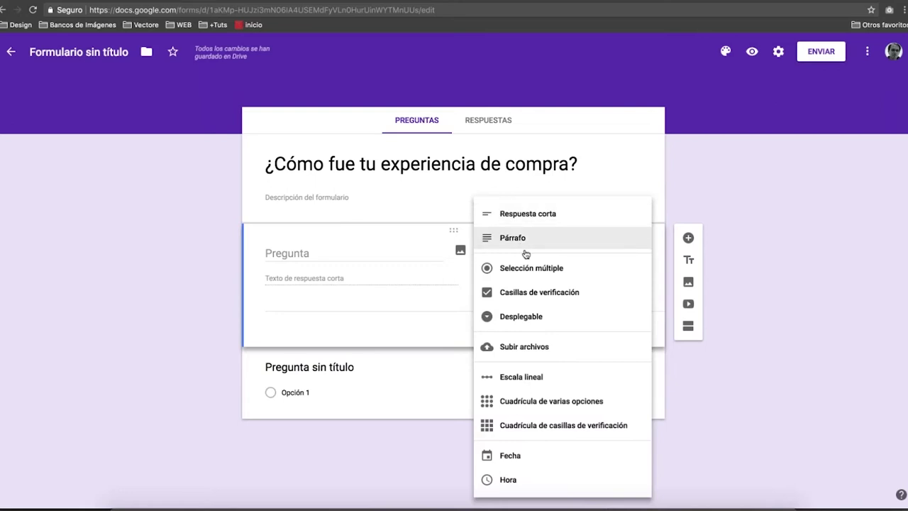
{"action": "left_click", "coordinate": [521, 242]}
Enter the question text '¿Cómo fue tu experiencia al comprar con nosotros?'.
{"action": "left_click", "coordinate": [353, 254]}
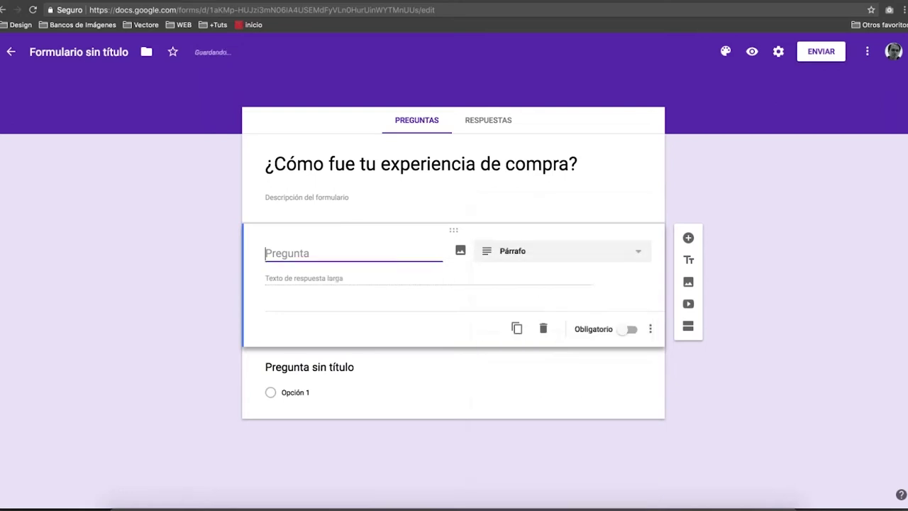
{"action": "type", "text": "¿Cómo fue tu expe"}
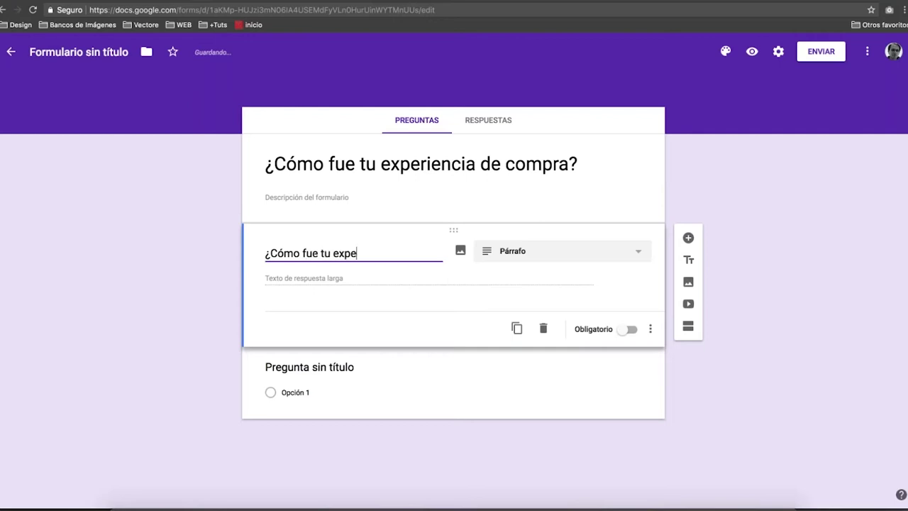
{"action": "type", "text": "riencia al co"}
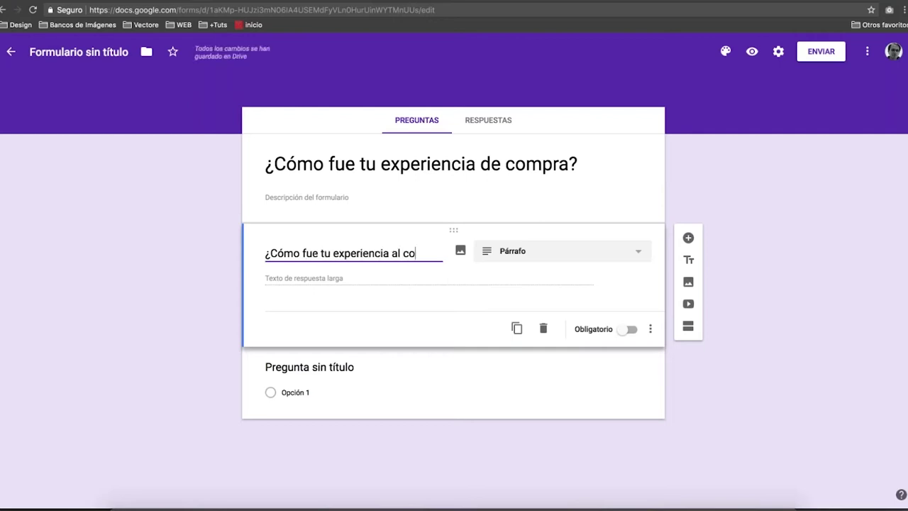
{"action": "type", "text": "mprar"}
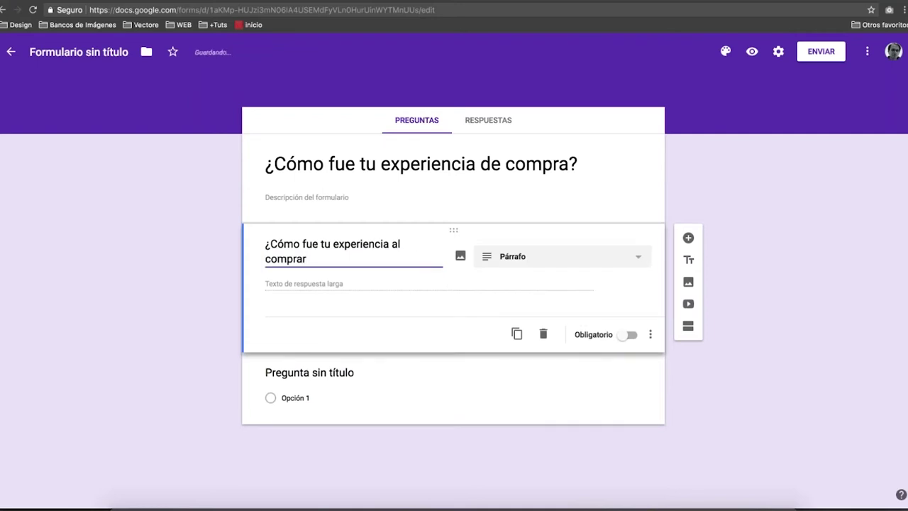
{"action": "type", "text": " con nosotros?"}
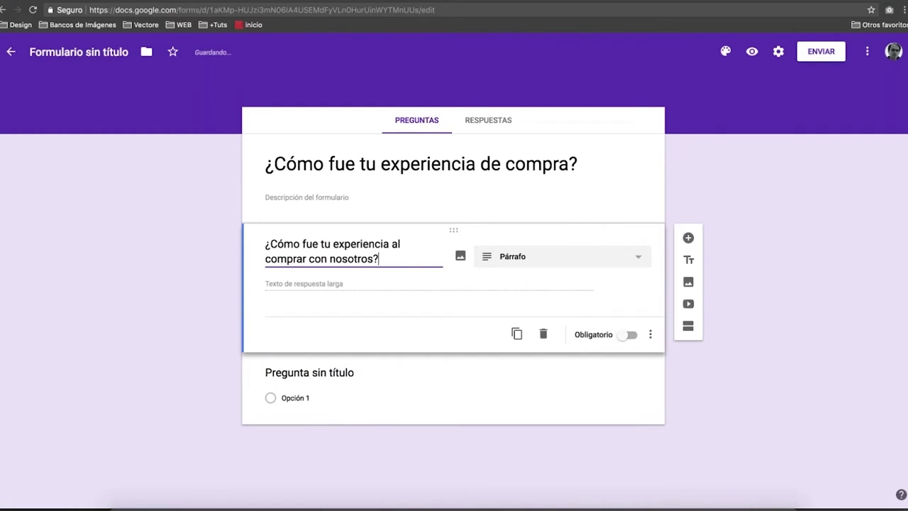
{"action": "left_click", "coordinate": [368, 285]}
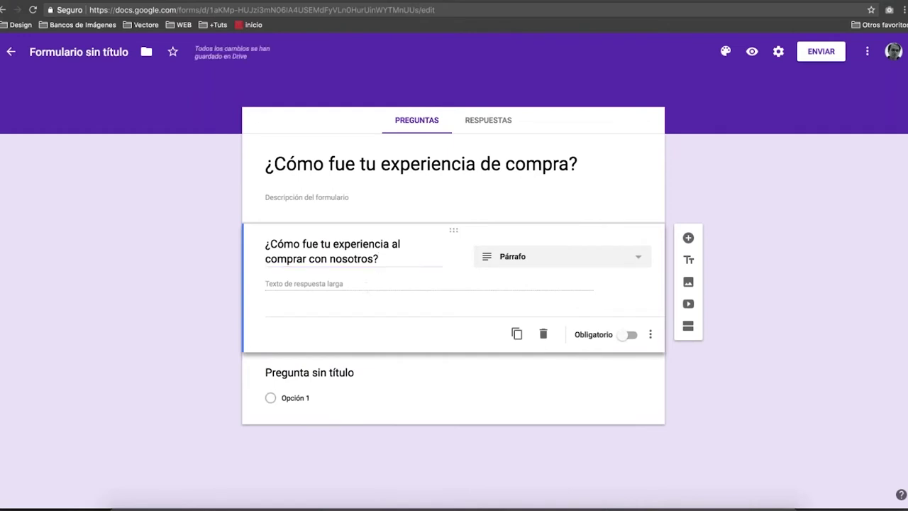
{"action": "left_click", "coordinate": [689, 282]}
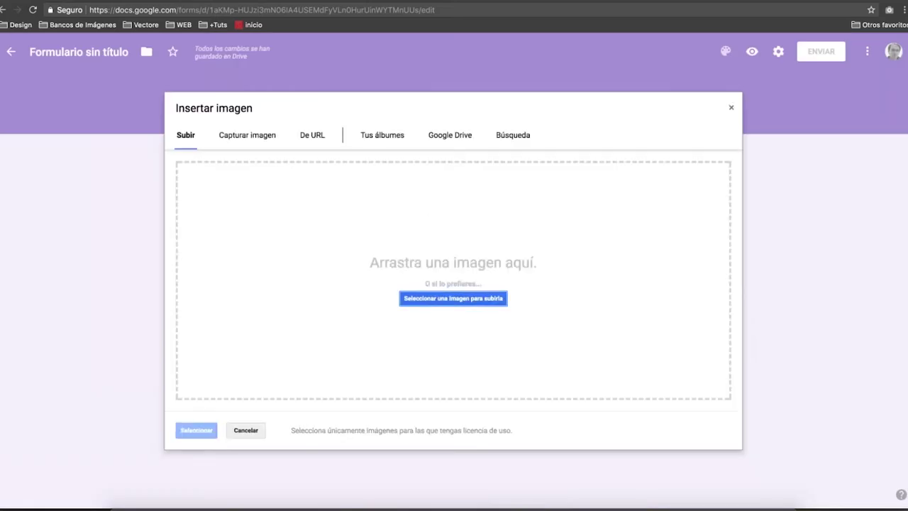
{"action": "left_click", "coordinate": [449, 300]}
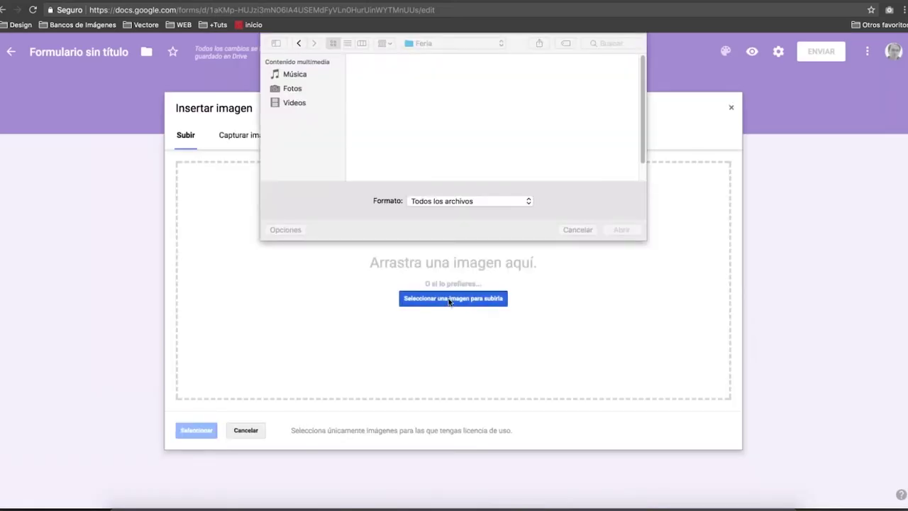
{"action": "scroll", "coordinate": [481, 118], "scroll_direction": "up", "scroll_amount": 2}
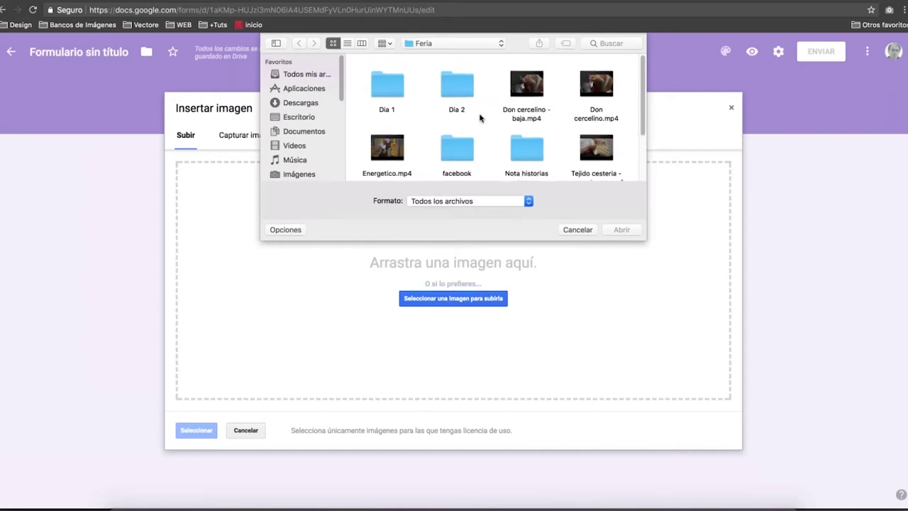
{"action": "key", "text": "Escape"}
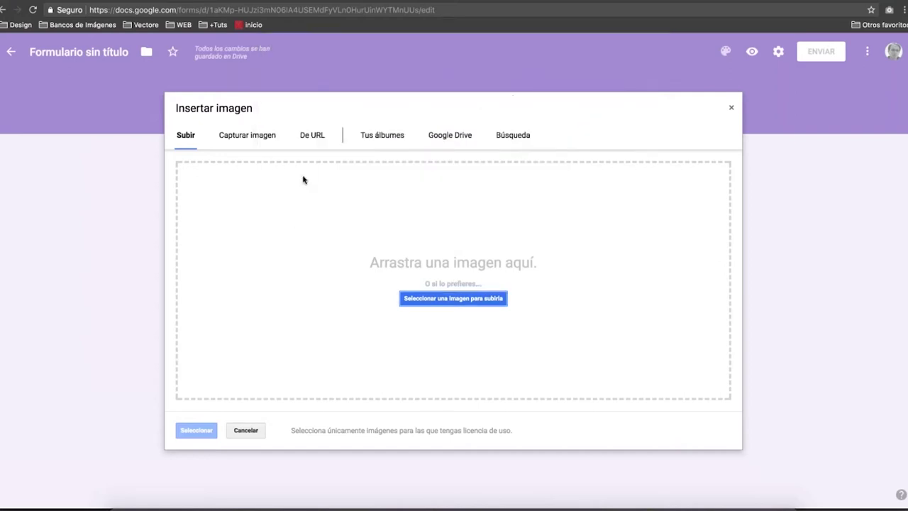
{"action": "left_click", "coordinate": [254, 431]}
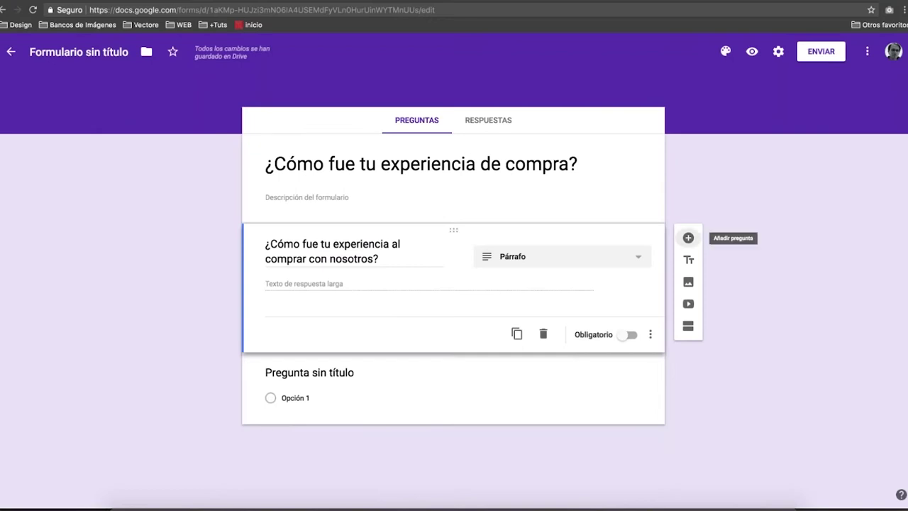
Add a Selección múltiple question below the paragraph question, then bring up the PowerPoint tool-logos slide.
{"action": "left_click", "coordinate": [688, 238]}
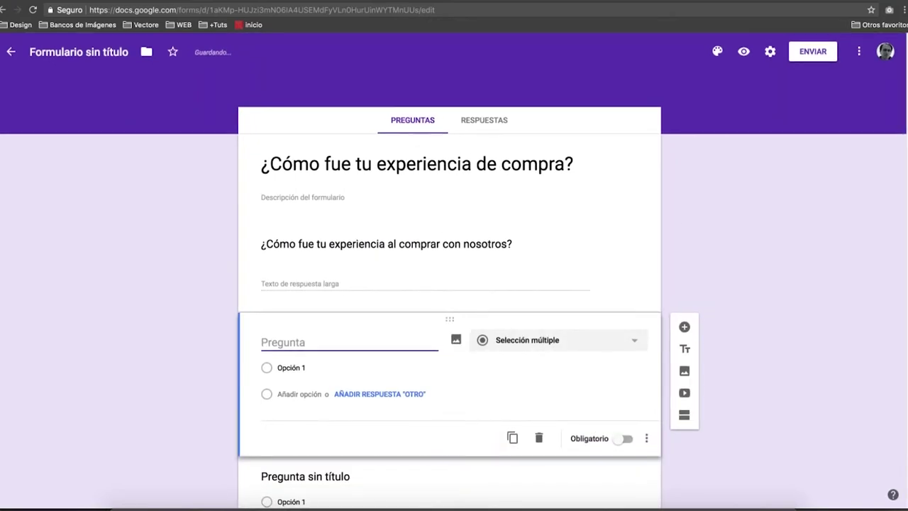
{"action": "left_click", "coordinate": [505, 345]}
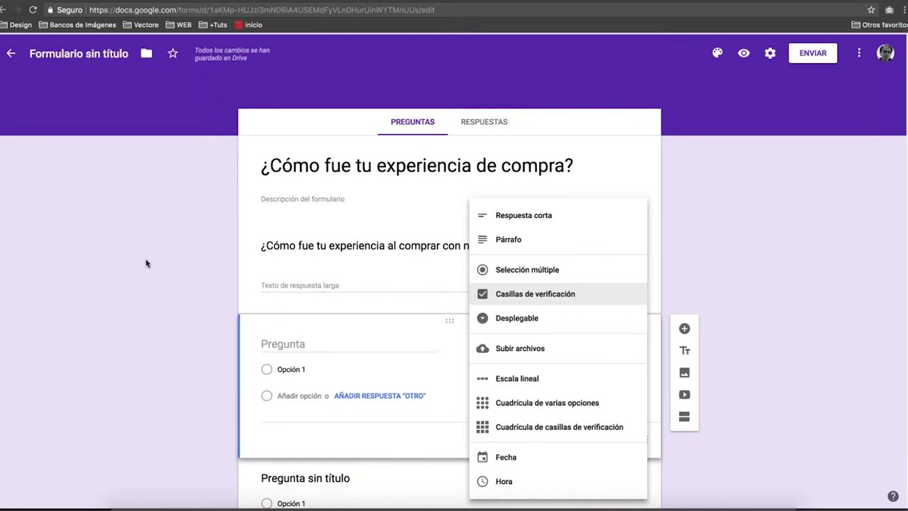
{"action": "key", "text": "Up"}
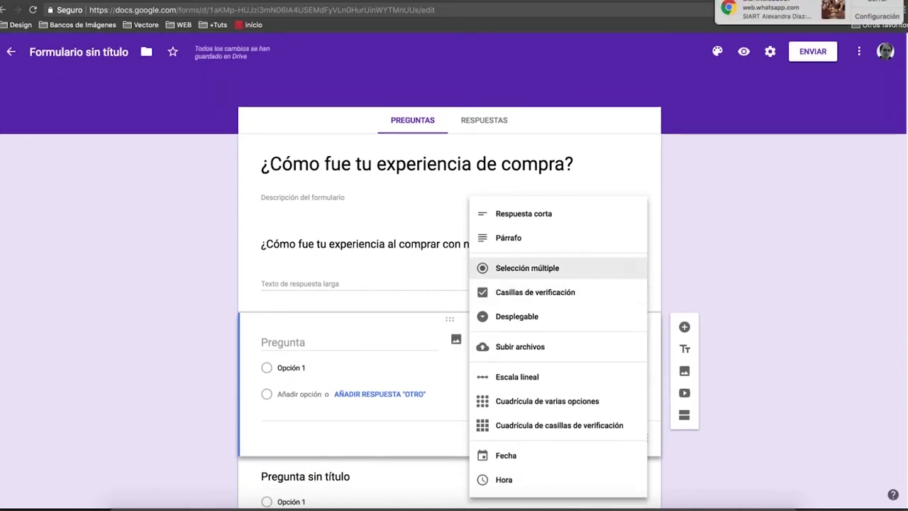
{"action": "key", "text": "Return"}
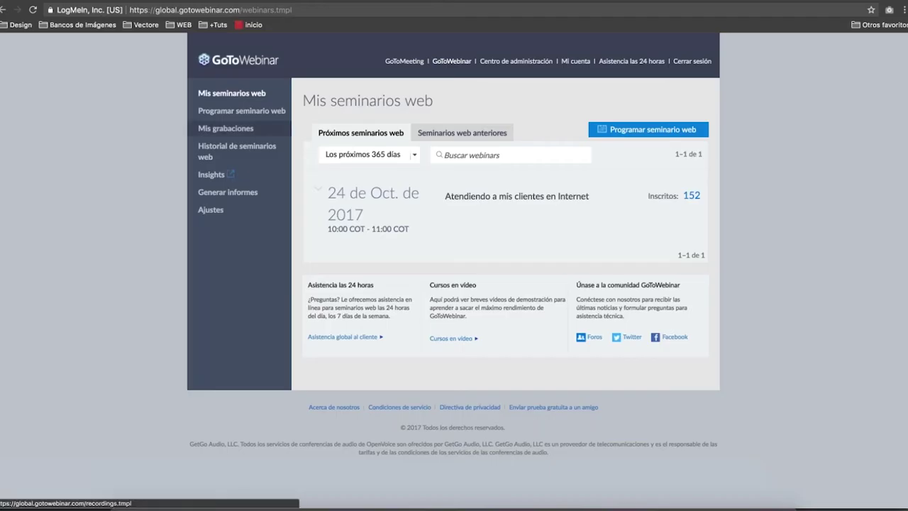
{"action": "key", "text": "ctrl+Up"}
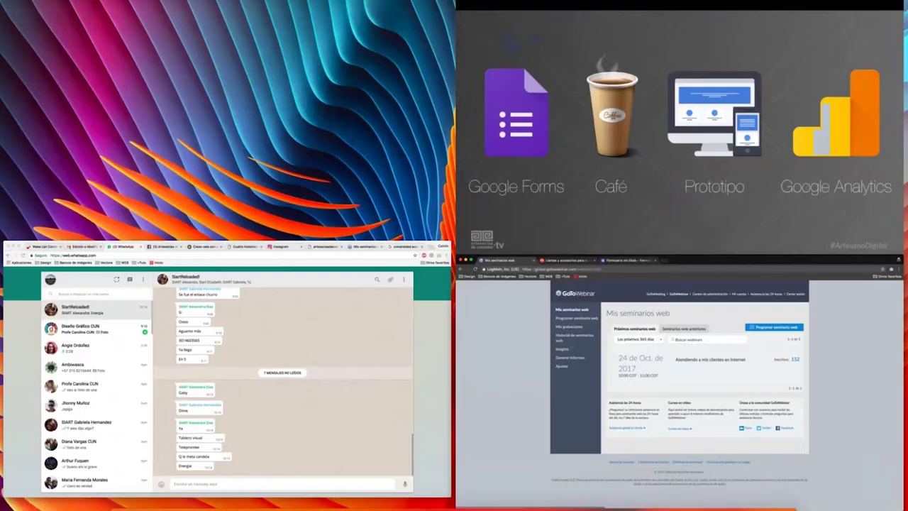
{"action": "left_click", "coordinate": [777, 77]}
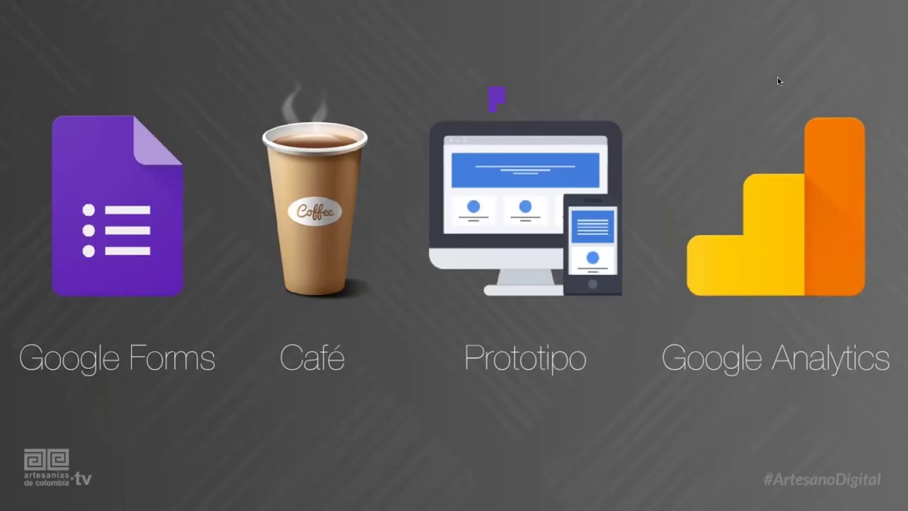
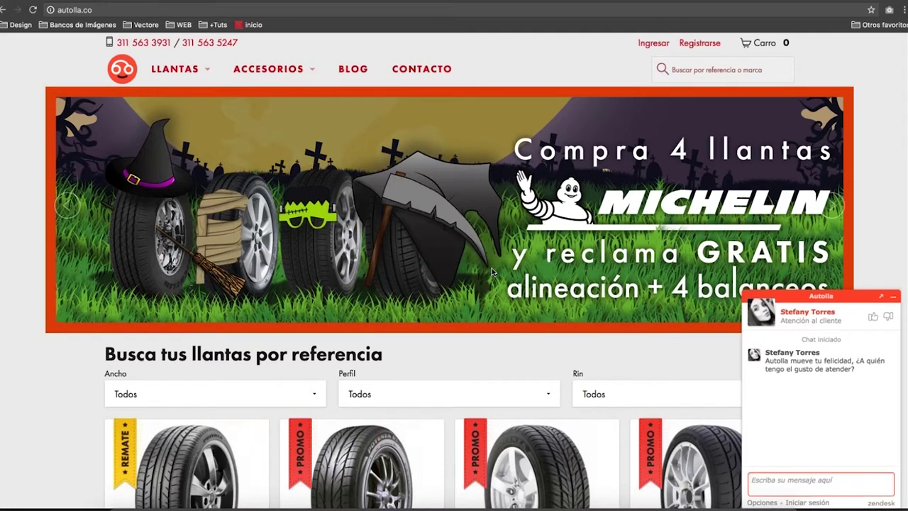
Browse the tire listing down to the footer and open the Bridgestone Potenza G019 card.
{"action": "scroll", "coordinate": [493, 272], "scroll_direction": "down", "scroll_amount": 2}
{"action": "scroll", "coordinate": [492, 272], "scroll_direction": "down", "scroll_amount": 5}
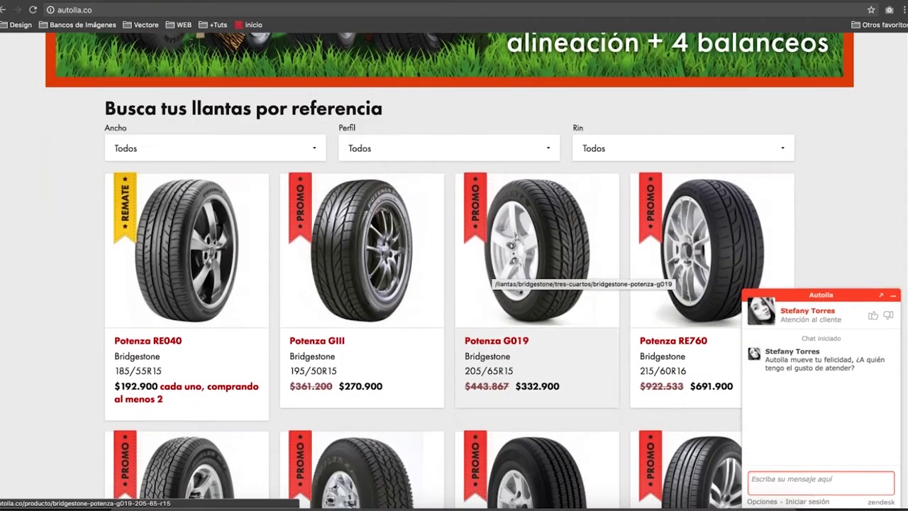
{"action": "scroll", "coordinate": [493, 272], "scroll_direction": "down", "scroll_amount": 4}
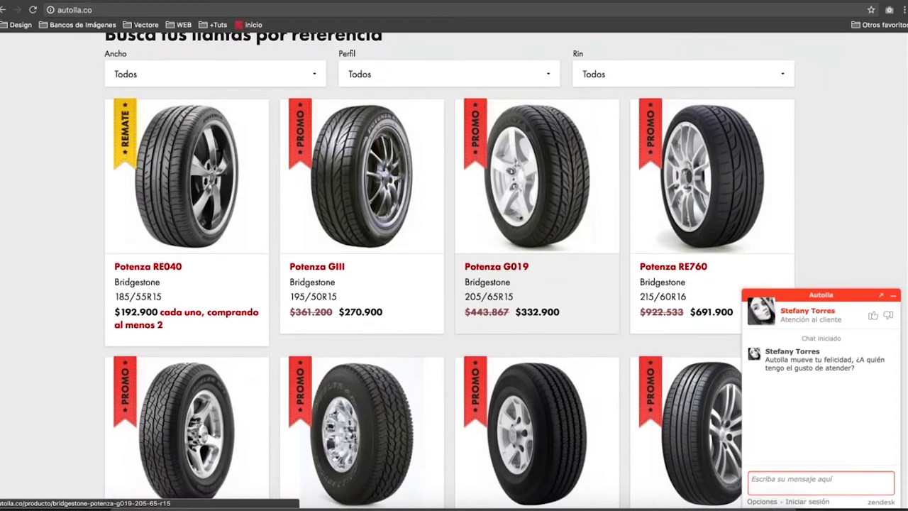
{"action": "scroll", "coordinate": [493, 272], "scroll_direction": "down", "scroll_amount": 8}
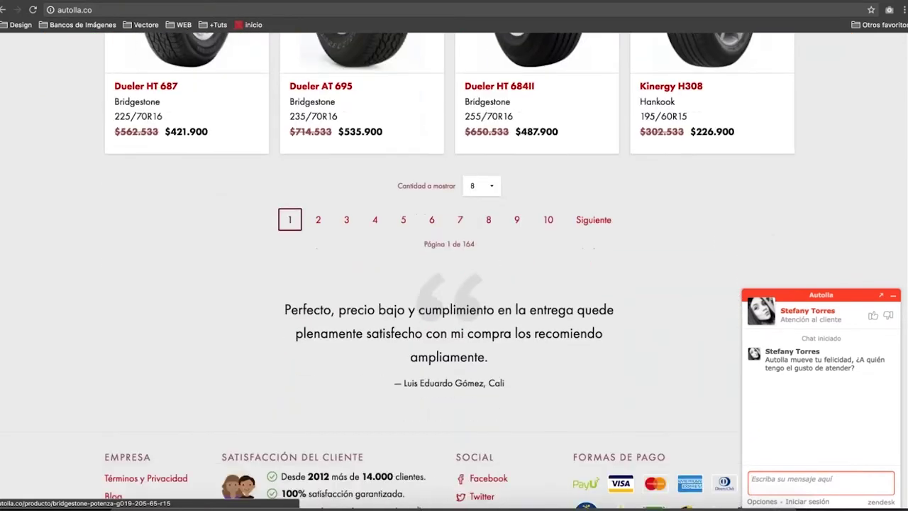
{"action": "scroll", "coordinate": [493, 272], "scroll_direction": "up", "scroll_amount": 3}
{"action": "scroll", "coordinate": [492, 272], "scroll_direction": "up", "scroll_amount": 3}
{"action": "scroll", "coordinate": [493, 272], "scroll_direction": "down", "scroll_amount": 5}
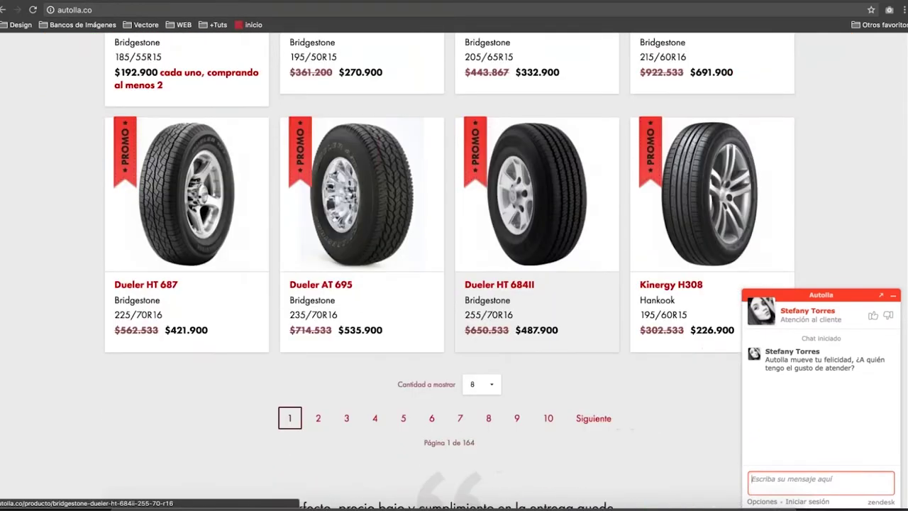
{"action": "scroll", "coordinate": [493, 163], "scroll_direction": "down", "scroll_amount": 3}
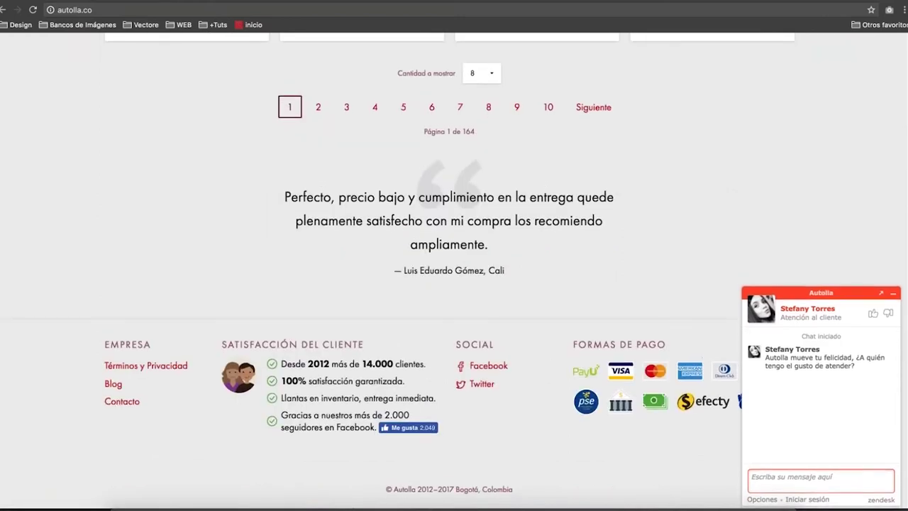
{"action": "scroll", "coordinate": [492, 272], "scroll_direction": "up", "scroll_amount": 14}
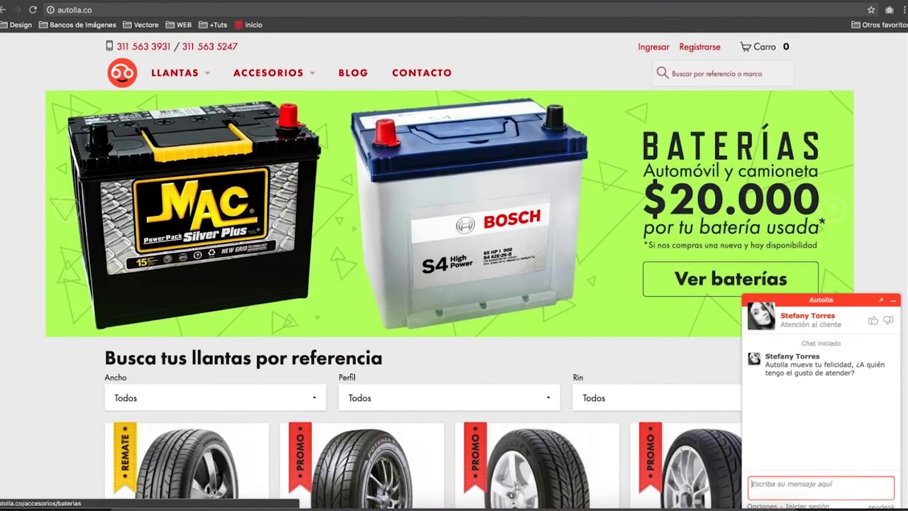
{"action": "scroll", "coordinate": [537, 269], "scroll_direction": "down", "scroll_amount": 5}
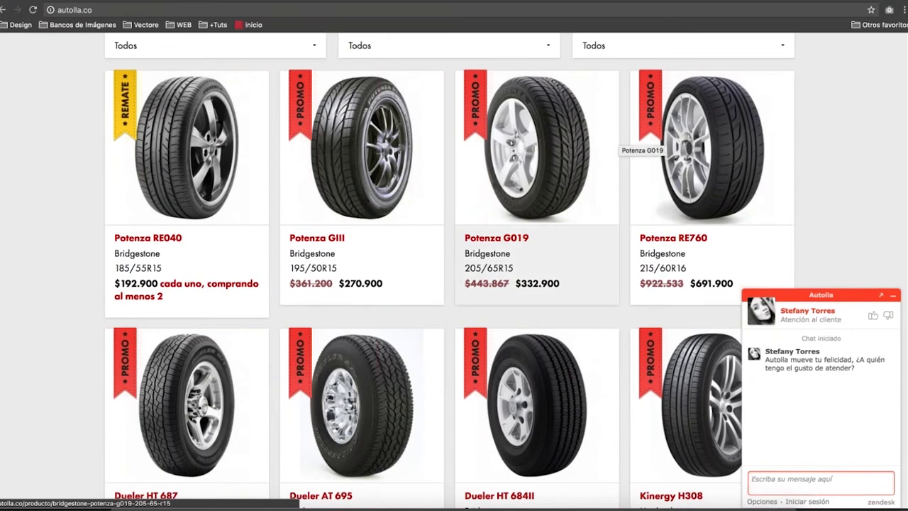
{"action": "left_click", "coordinate": [489, 188]}
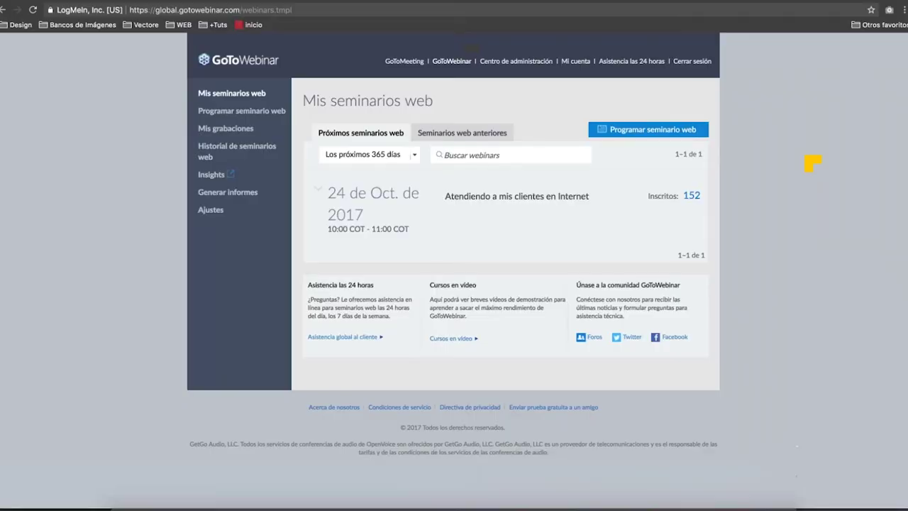
In a new private window, search 'google analytics' and open the official Google Analytics site.
{"action": "key", "text": "ctrl+shift+n"}
{"action": "type", "text": "g"}
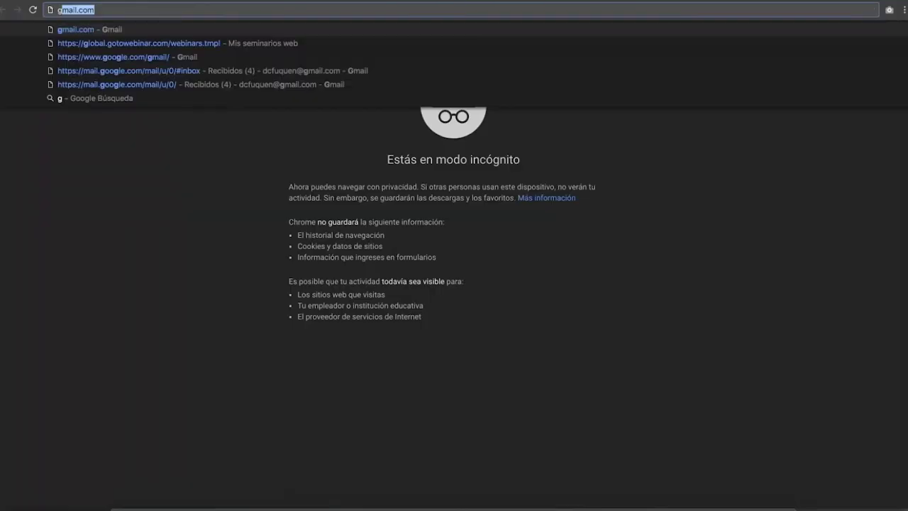
{"action": "type", "text": "oogle "}
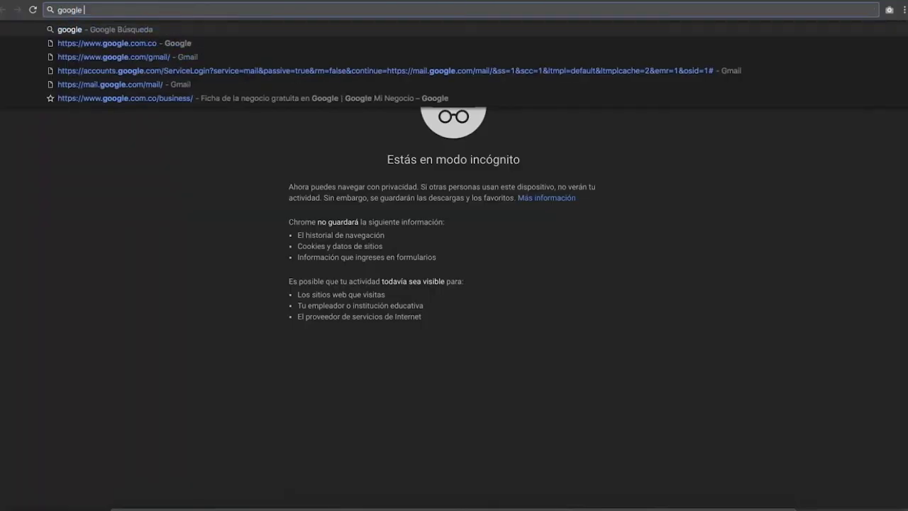
{"action": "type", "text": "analy"}
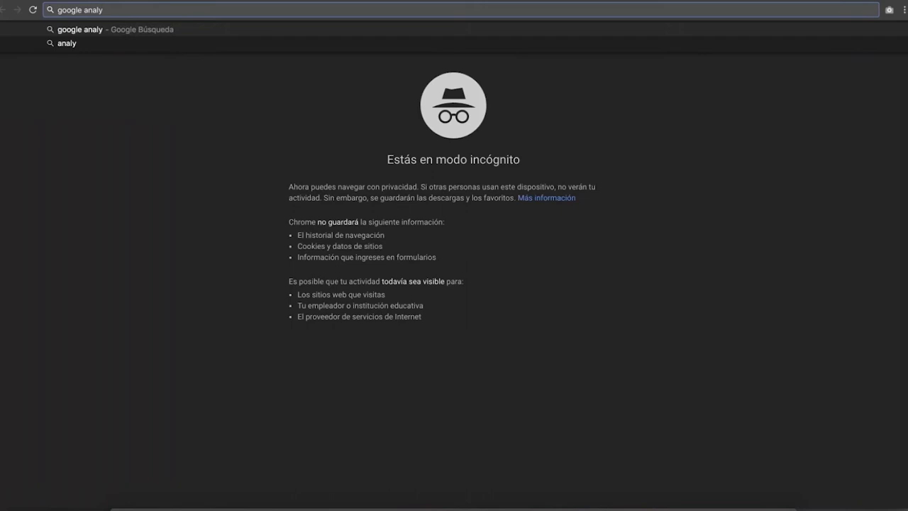
{"action": "type", "text": "tics"}
{"action": "key", "text": "Return"}
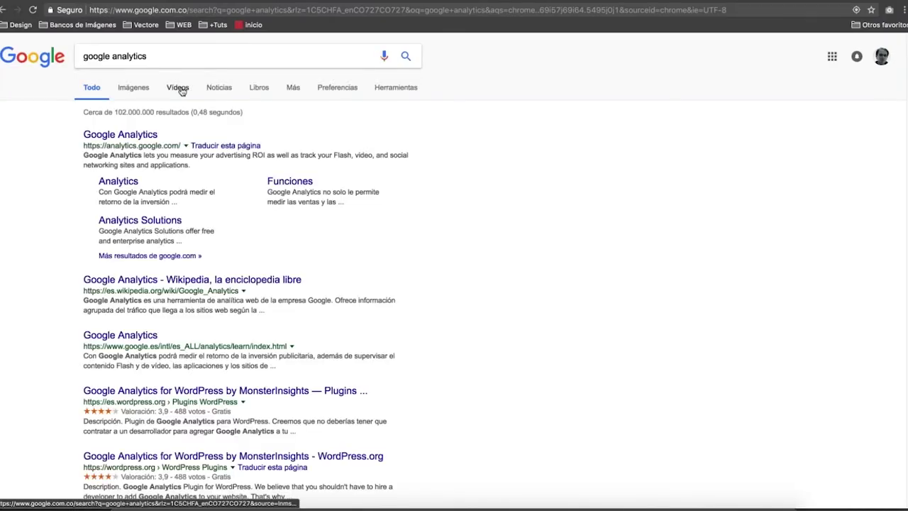
{"action": "left_click", "coordinate": [150, 137]}
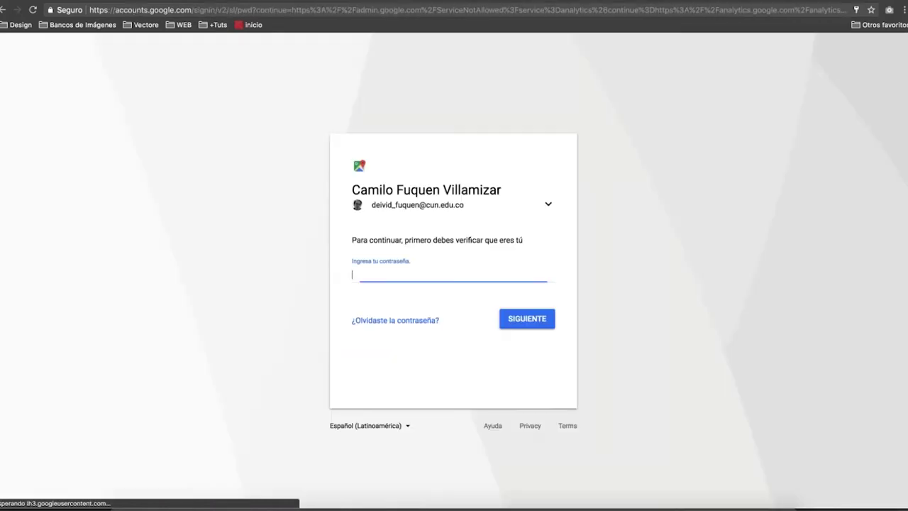
Choose 'Usar otra cuenta' and enter the other account's e-mail to reach the password step.
{"action": "left_click", "coordinate": [548, 204]}
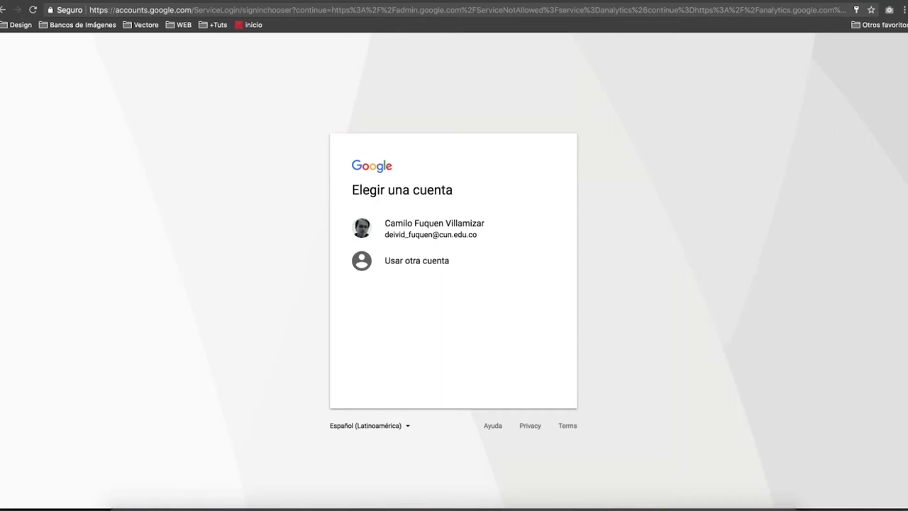
{"action": "left_click", "coordinate": [459, 267]}
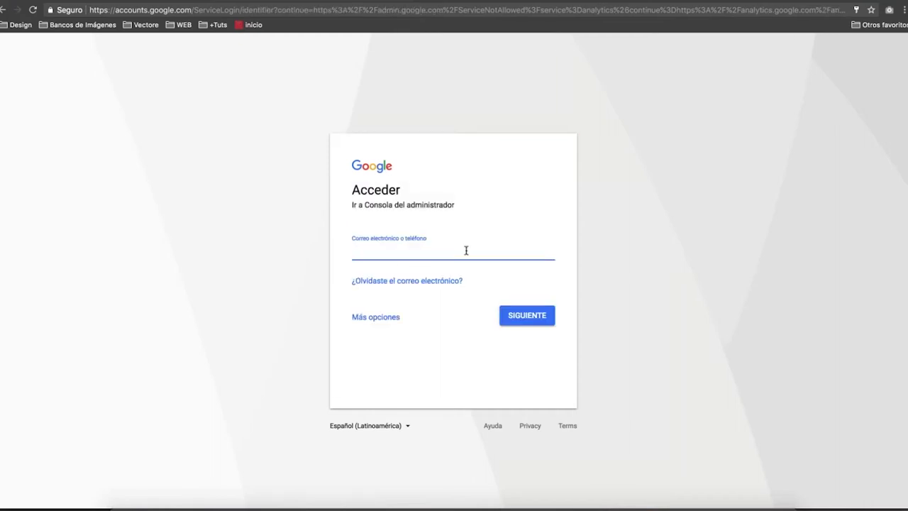
{"action": "key", "text": "Return"}
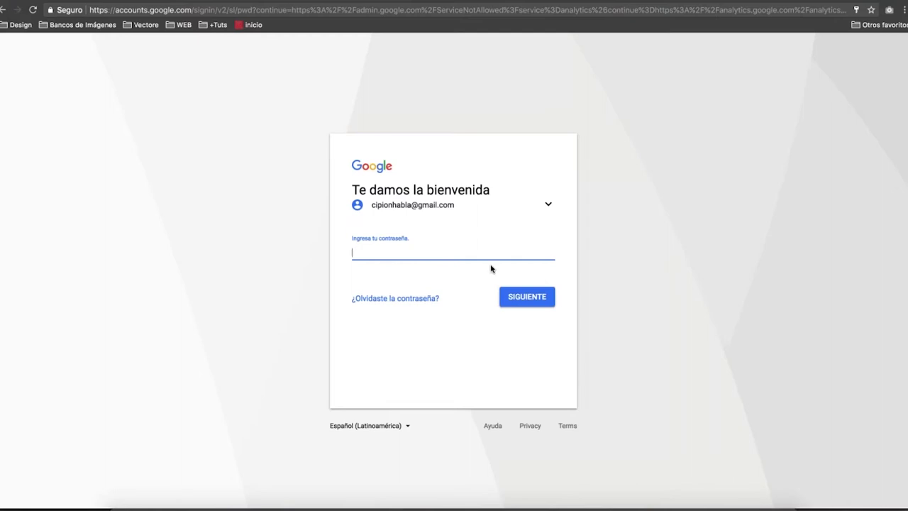
Submit the account password twice (both rejected as incorrect), then show all open windows.
{"action": "key", "text": "Down"}
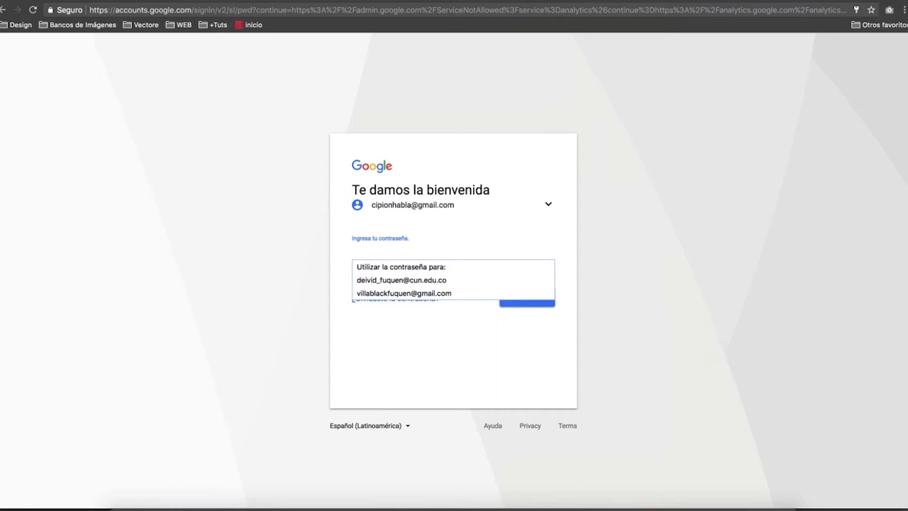
{"action": "type", "text": "••"}
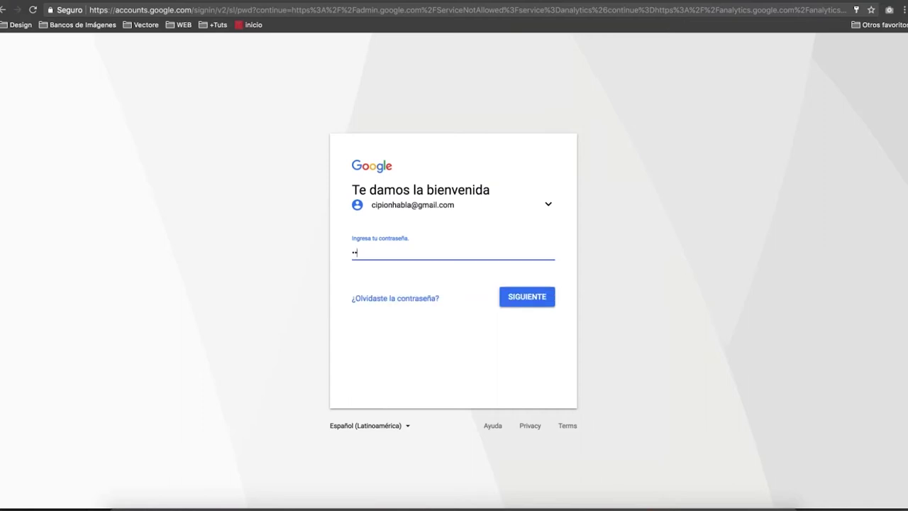
{"action": "type", "text": "••••••••"}
{"action": "key", "text": "Return"}
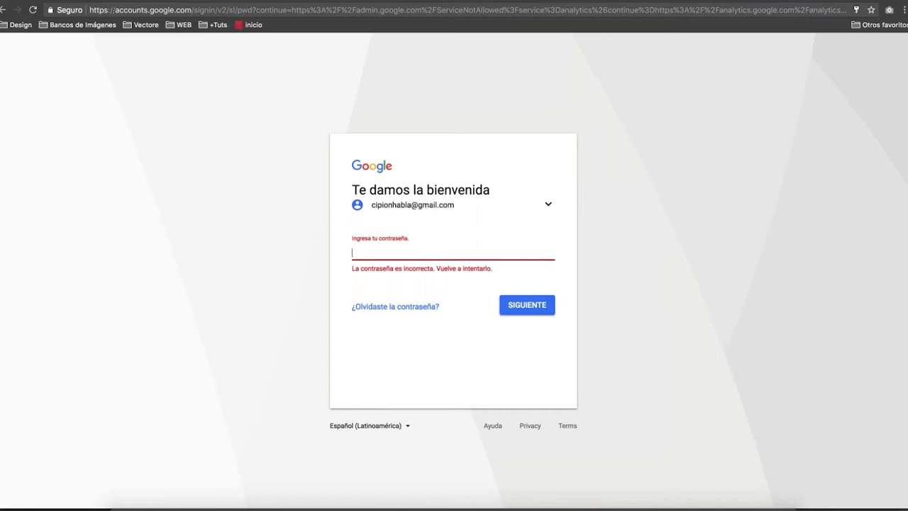
{"action": "type", "text": "•••••••••••"}
{"action": "key", "text": "Return"}
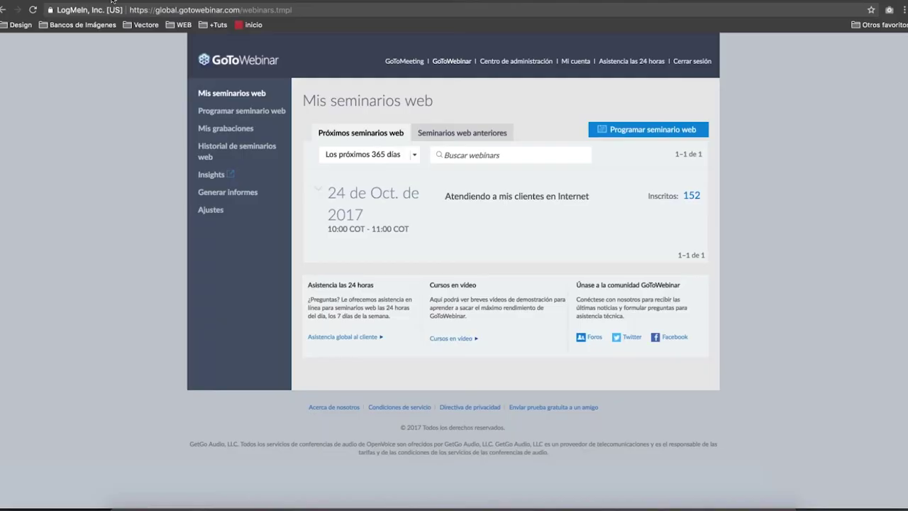
{"action": "key", "text": "ctrl+Up"}
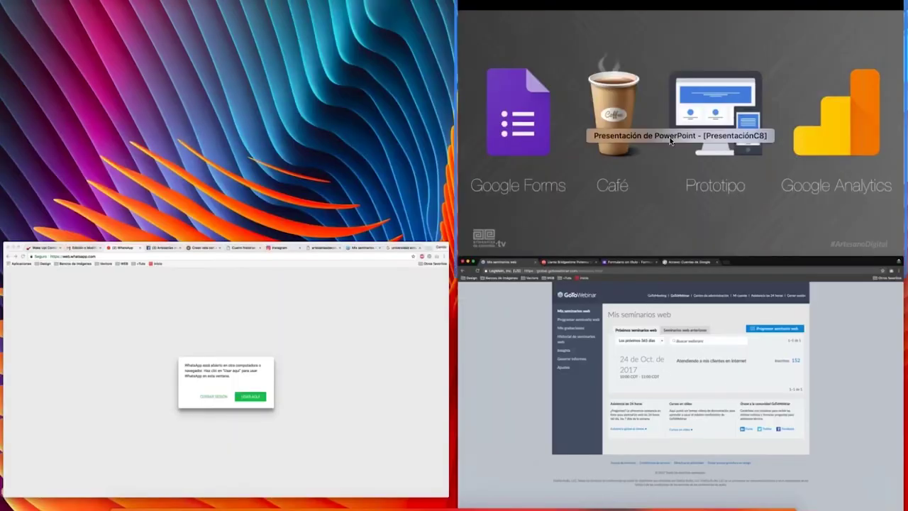
Bring the PowerPoint slideshow forward and move to the 'Canales tradicionales' slide.
{"action": "left_click", "coordinate": [671, 139]}
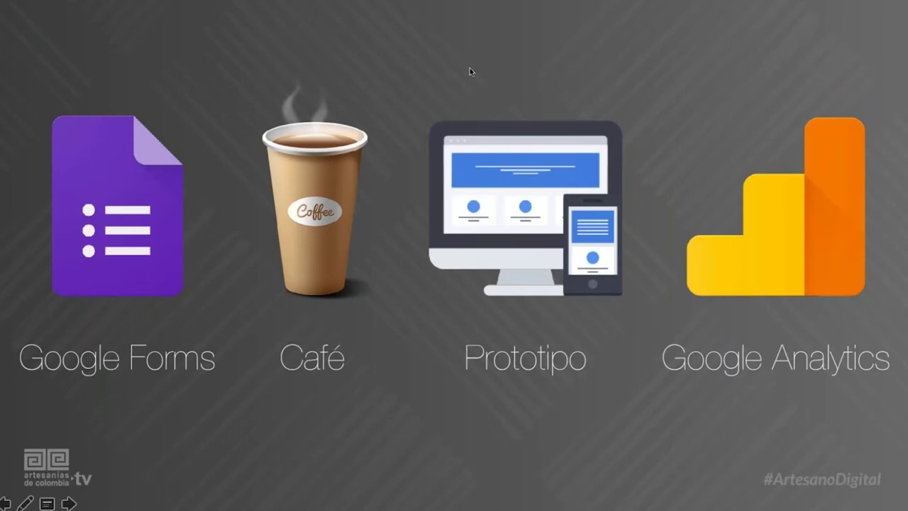
{"action": "key", "text": "Right"}
{"action": "key", "text": "Left"}
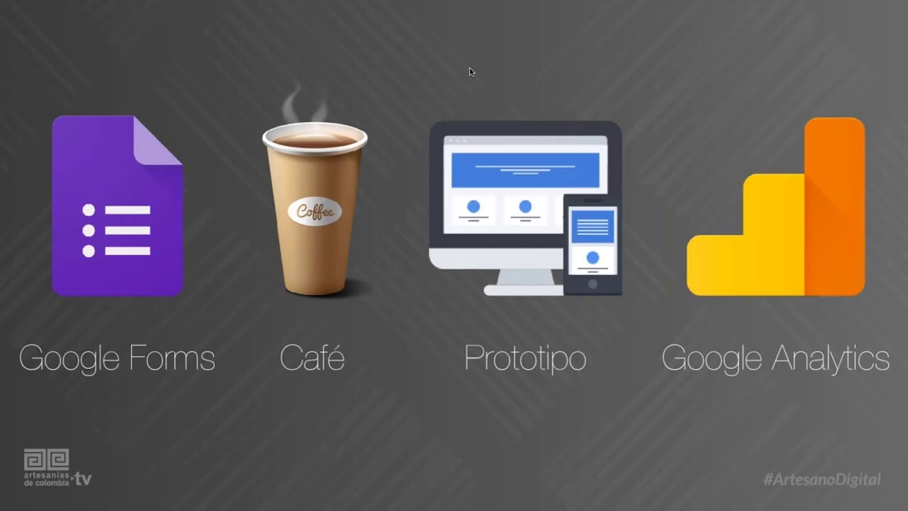
{"action": "key", "text": "Right"}
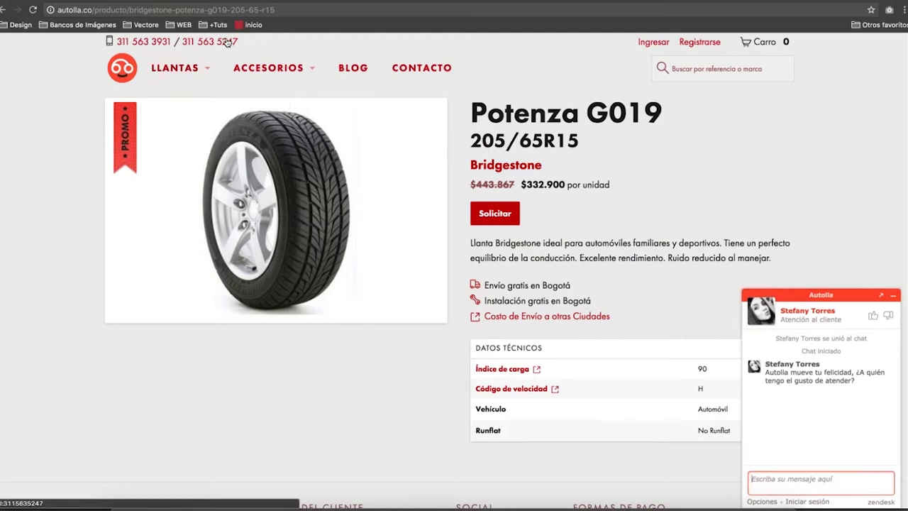
{"action": "mouse_move", "coordinate": [269, 67]}
{"action": "mouse_move", "coordinate": [174, 67]}
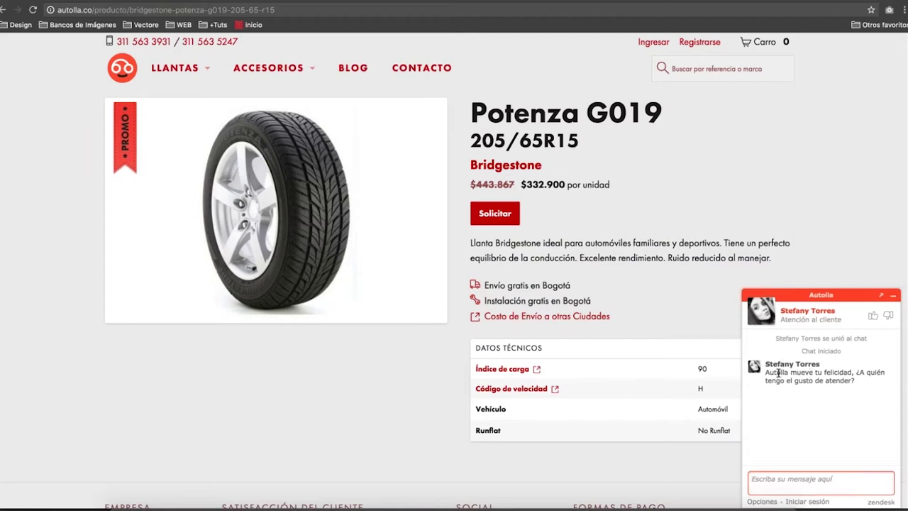
{"action": "left_click_drag", "start_coordinate": [767, 364], "coordinate": [820, 364]}
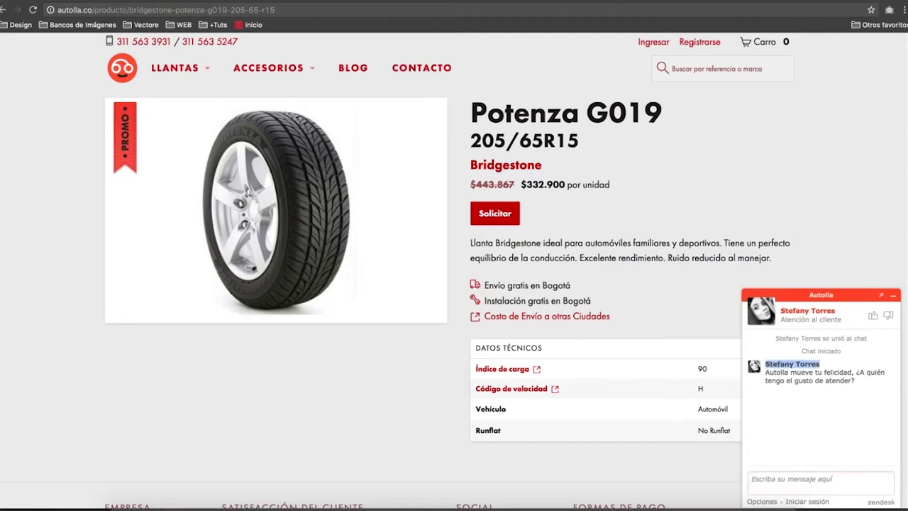
{"action": "left_click", "coordinate": [752, 479]}
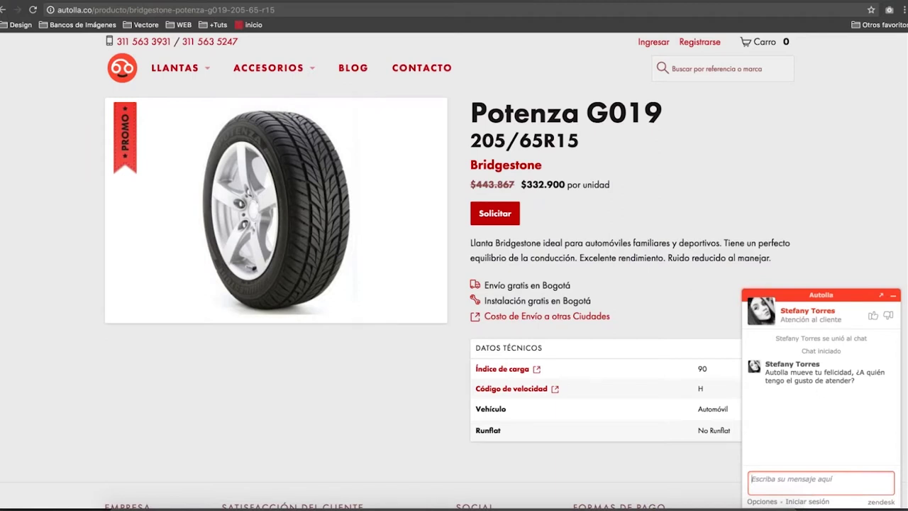
Send the agent a Spanish greeting asking to quote some tyres, then resume the slideshow.
{"action": "mouse_move", "coordinate": [277, 67]}
{"action": "type", "text": "hola Stefany cómo estas hablas con"}
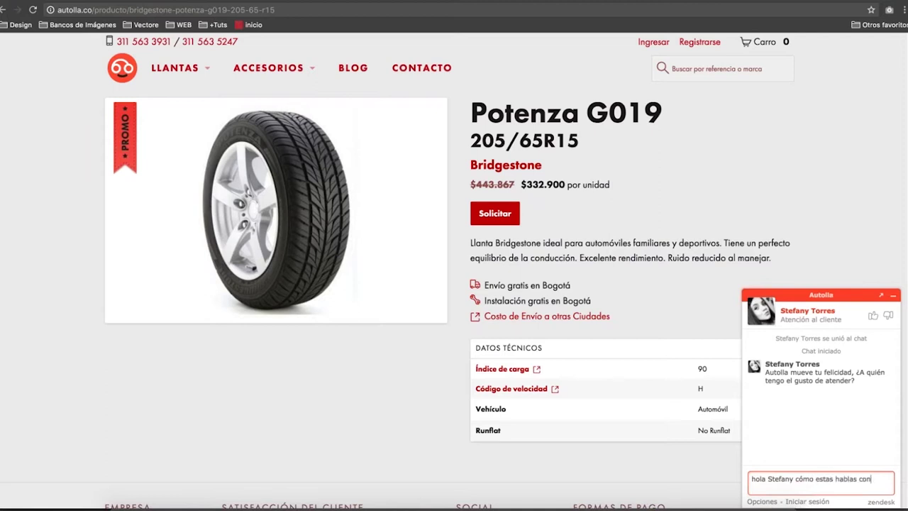
{"action": "type", "text": " Jair necesito cotizar unas llantas"}
{"action": "key", "text": "Return"}
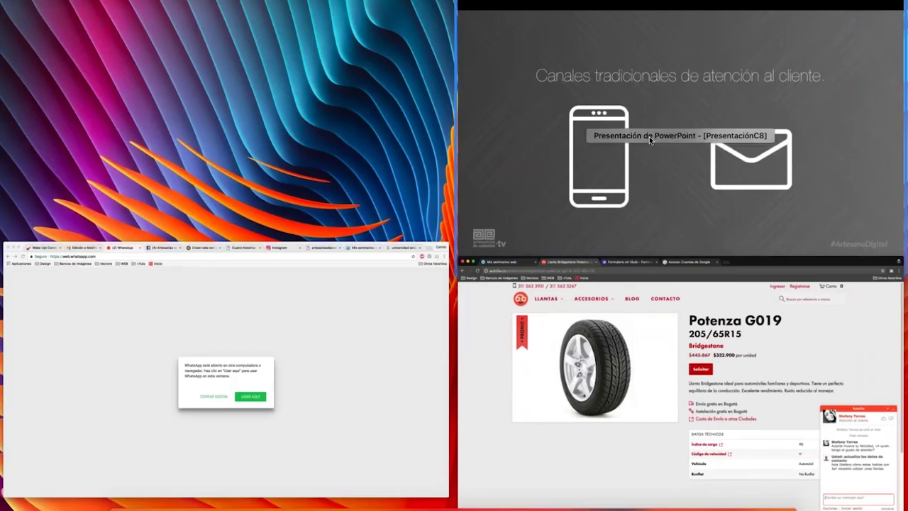
{"action": "left_click", "coordinate": [649, 138]}
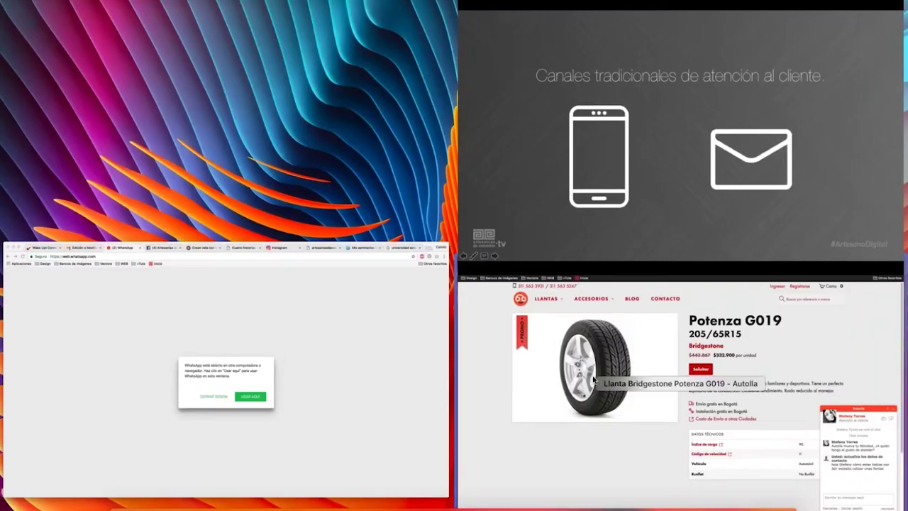
Bring the Chrome window with the Autolla Potenza G019 page and support chat to the front.
{"action": "left_click", "coordinate": [594, 380]}
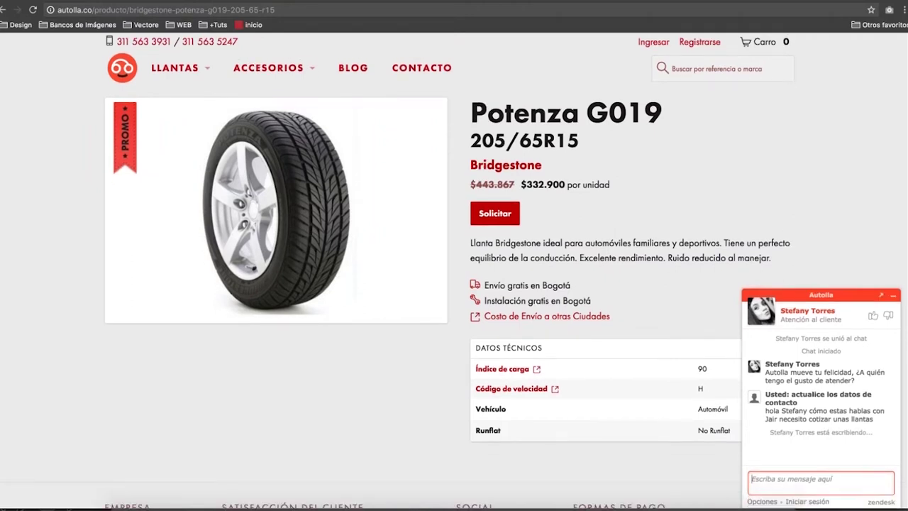
Send a chat reply saying the tire size is unknown, the car is a 2010 Volkswagen Golf.
{"action": "scroll", "coordinate": [454, 270], "scroll_direction": "down", "scroll_amount": 5}
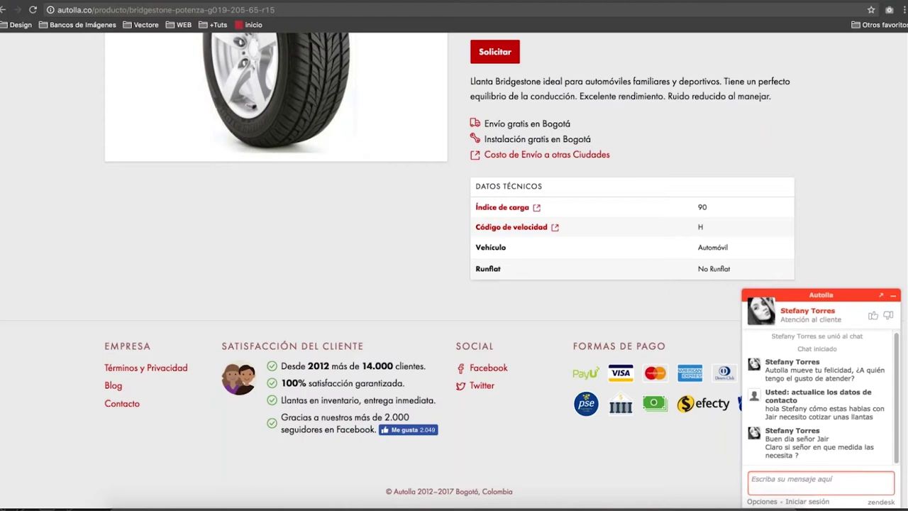
{"action": "type", "text": "la verdad "}
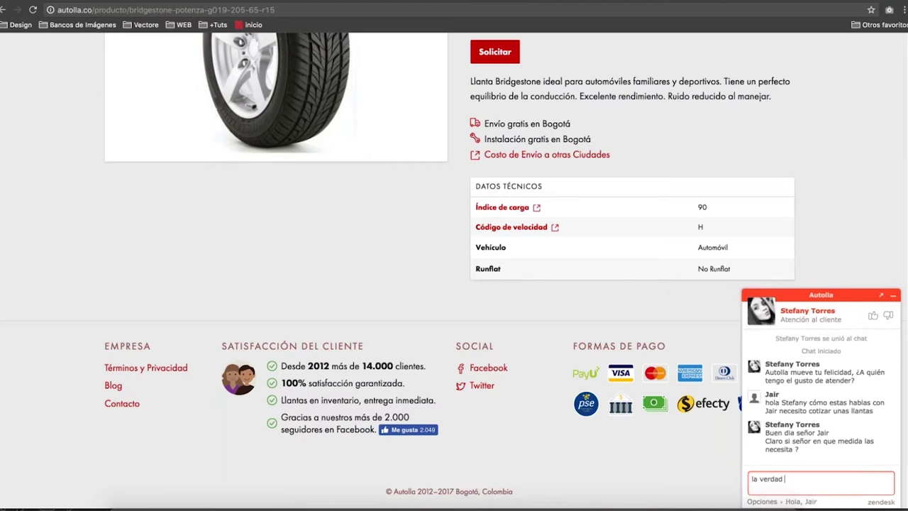
{"action": "type", "text": "no se de medidas pero mi auto moviel es Volkswa"}
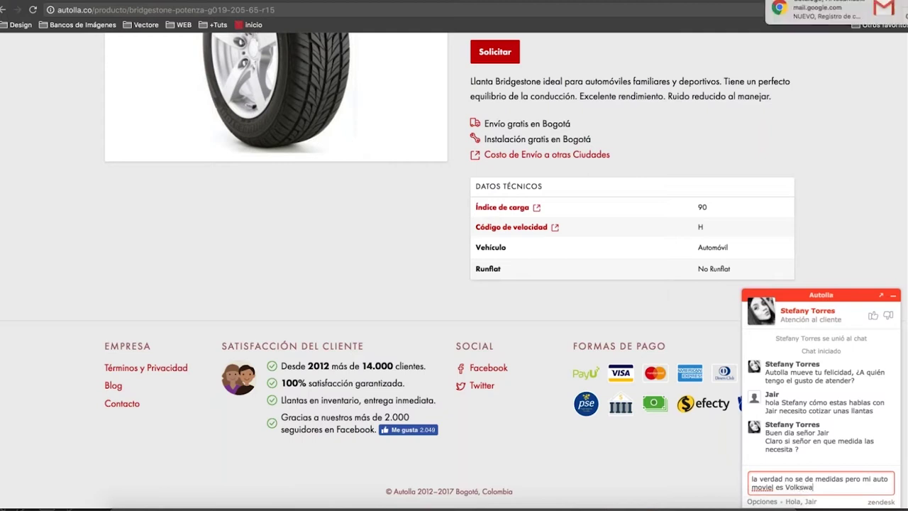
{"action": "type", "text": "gen "}
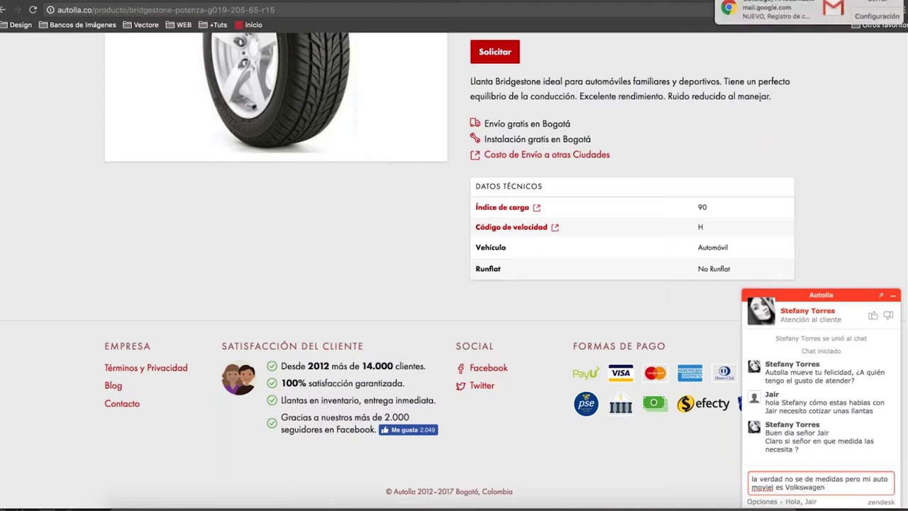
{"action": "type", "text": "Golf del 20"}
{"action": "type", "text": "10 cuales me sirven"}
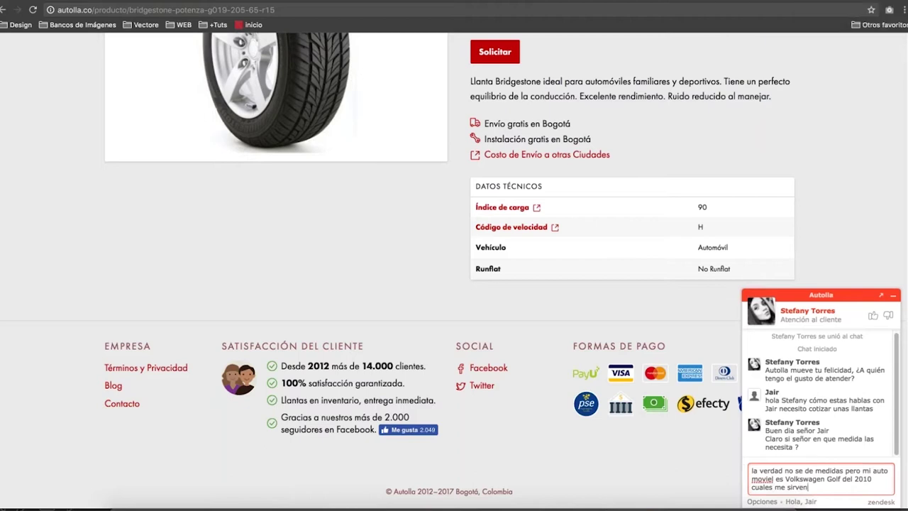
{"action": "key", "text": "Return"}
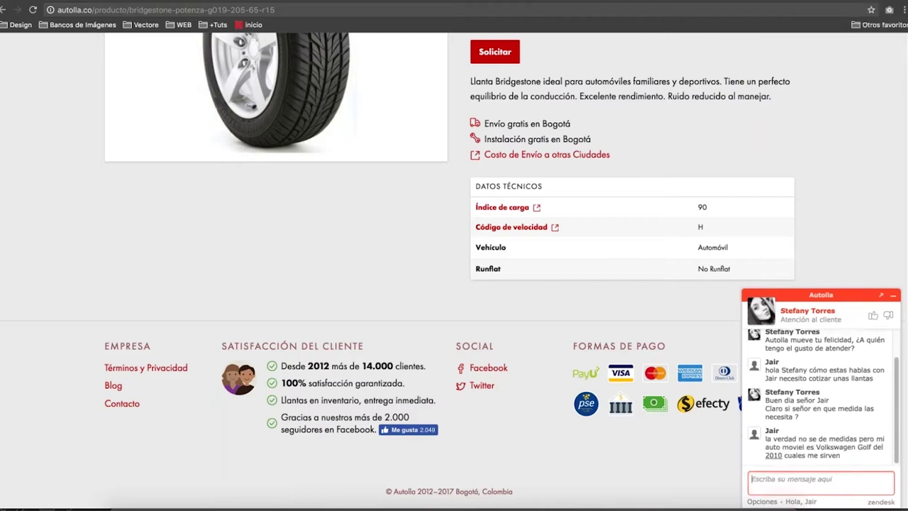
{"action": "scroll", "coordinate": [482, 385], "scroll_direction": "up", "scroll_amount": 3}
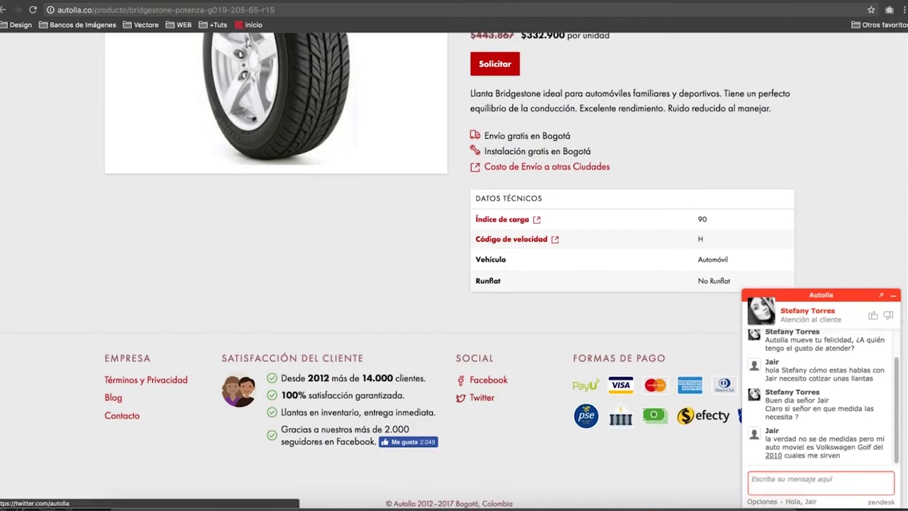
{"action": "scroll", "coordinate": [481, 385], "scroll_direction": "down", "scroll_amount": 3}
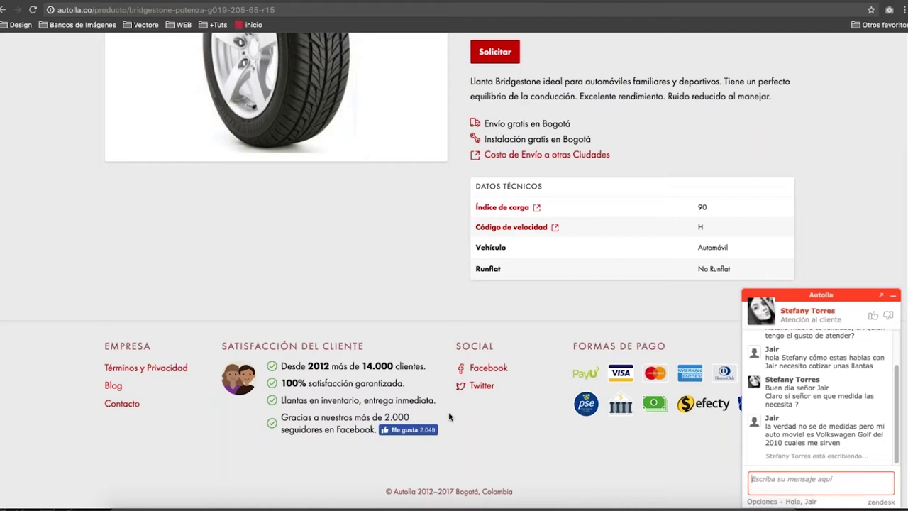
{"action": "left_click", "coordinate": [449, 416]}
{"action": "scroll", "coordinate": [449, 416], "scroll_direction": "down", "scroll_amount": 1}
{"action": "scroll", "coordinate": [450, 416], "scroll_direction": "up", "scroll_amount": 3}
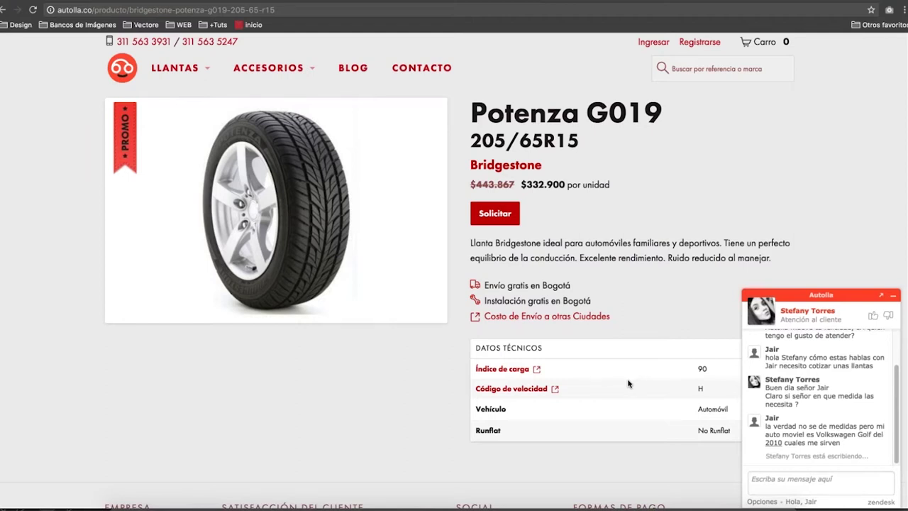
{"action": "left_click", "coordinate": [789, 482]}
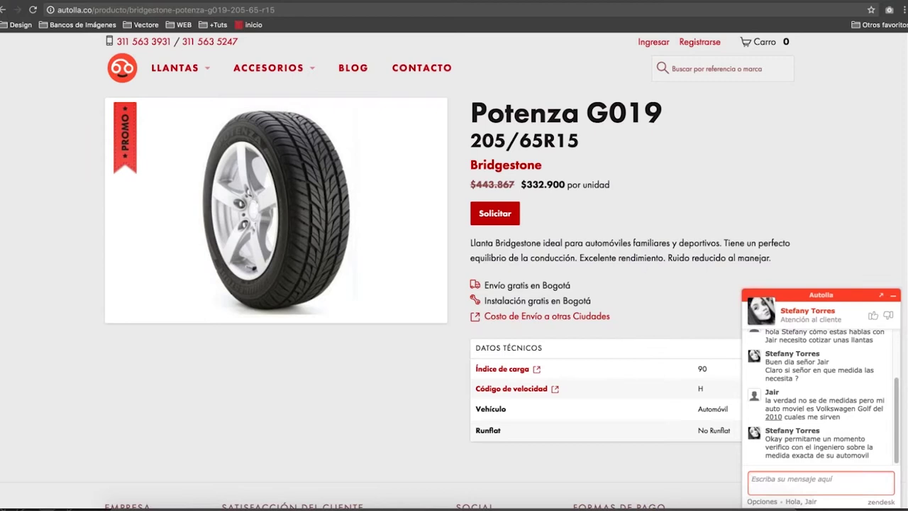
Open the CONTACTO page and scroll through its map, store addresses and contact form.
{"action": "left_click", "coordinate": [429, 80]}
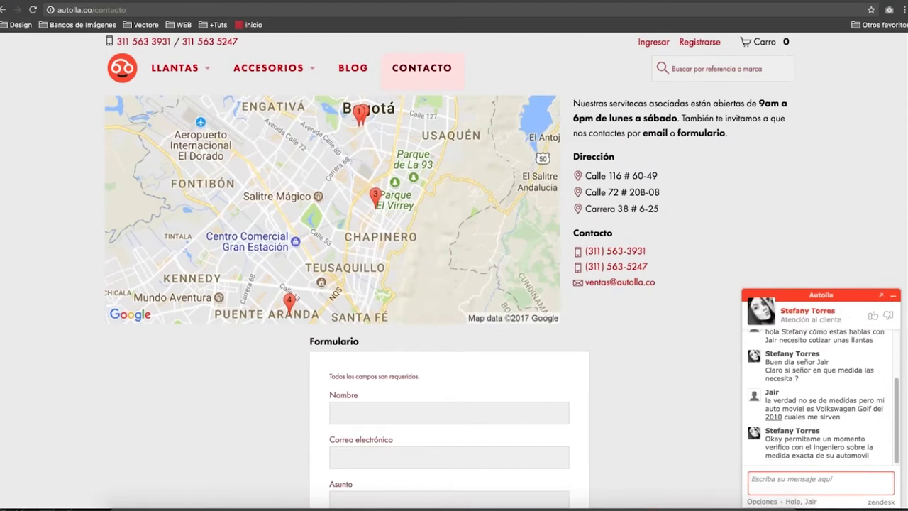
{"action": "scroll", "coordinate": [225, 395], "scroll_direction": "up", "scroll_amount": 1}
{"action": "scroll", "coordinate": [224, 395], "scroll_direction": "down", "scroll_amount": 6}
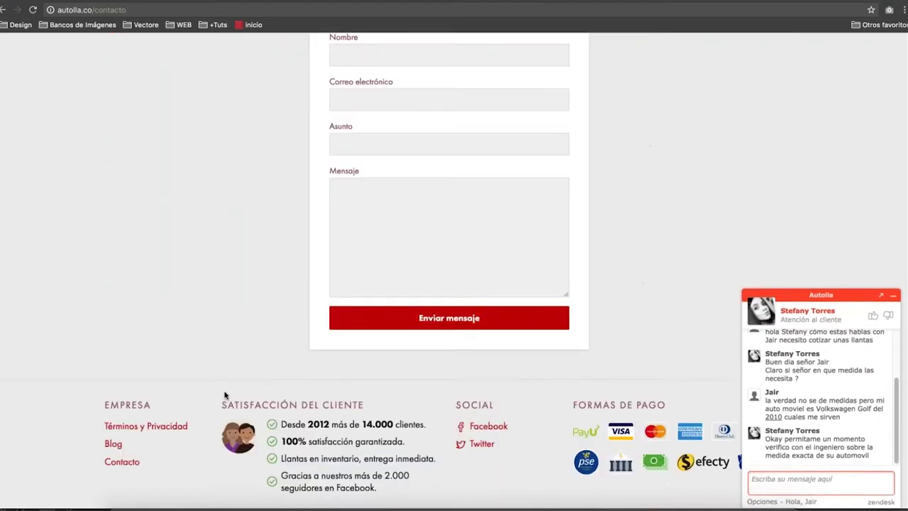
{"action": "scroll", "coordinate": [225, 395], "scroll_direction": "up", "scroll_amount": 2}
{"action": "scroll", "coordinate": [224, 396], "scroll_direction": "up", "scroll_amount": 1}
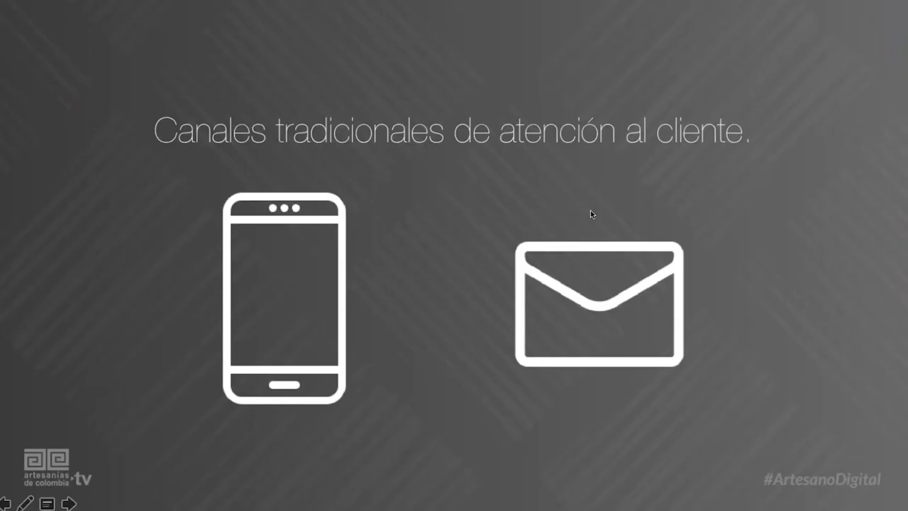
Advance the presentation toward the 'Canales alternativos de atención al cliente' slide.
{"action": "left_click", "coordinate": [591, 210]}
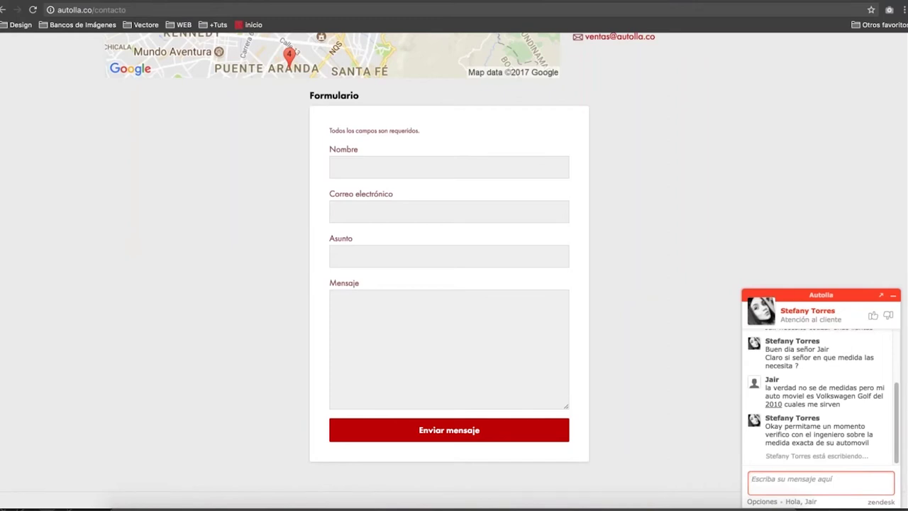
Bring the Chrome window with Autolla's Contacto page back to the front.
{"action": "key", "text": "ctrl+Up"}
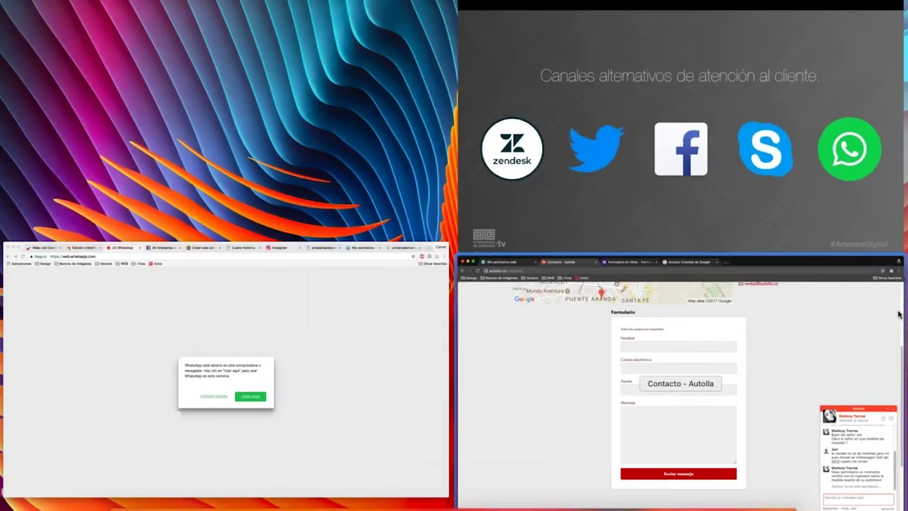
{"action": "left_click", "coordinate": [718, 224]}
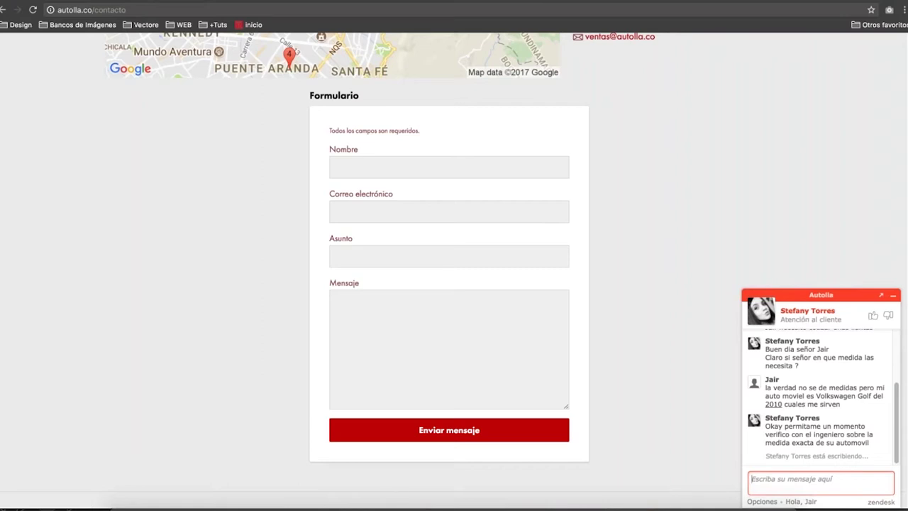
{"action": "scroll", "coordinate": [594, 199], "scroll_direction": "down", "scroll_amount": 3}
{"action": "scroll", "coordinate": [594, 199], "scroll_direction": "up", "scroll_amount": 6}
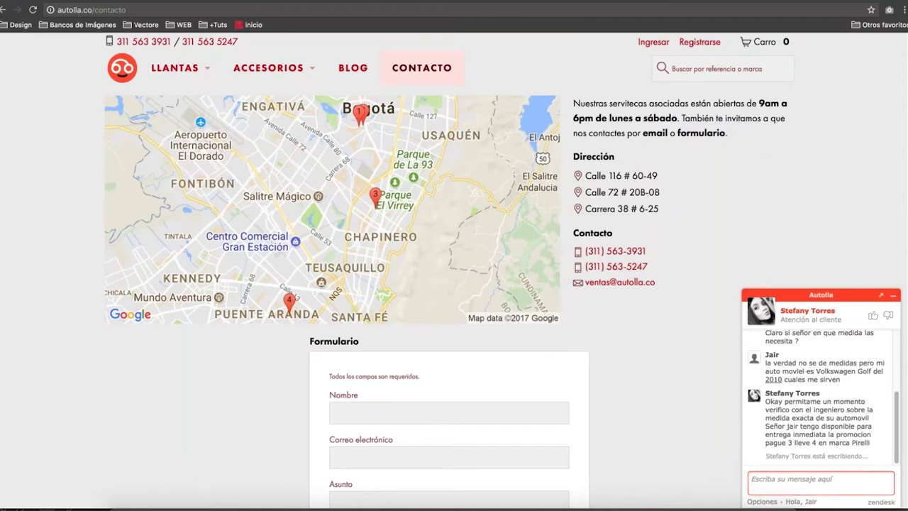
{"action": "scroll", "coordinate": [855, 420], "scroll_direction": "up", "scroll_amount": 2}
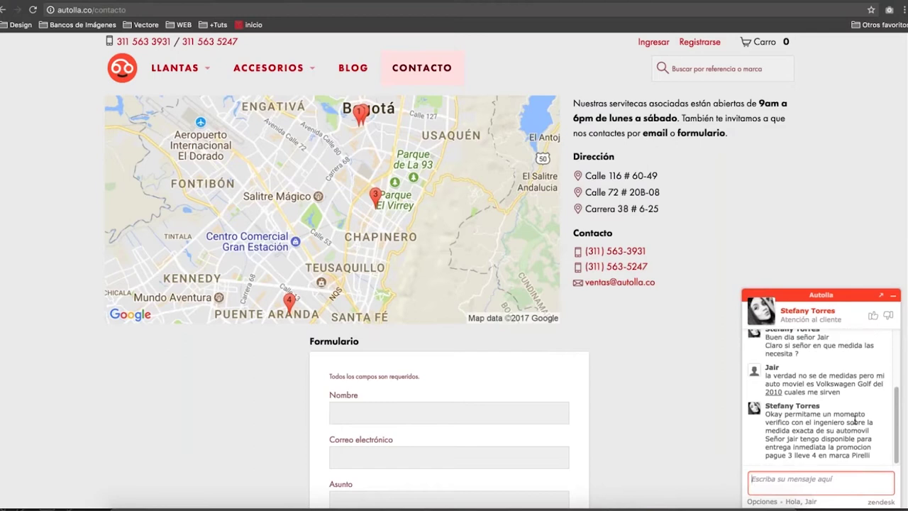
{"action": "scroll", "coordinate": [639, 284], "scroll_direction": "down", "scroll_amount": 3}
{"action": "scroll", "coordinate": [855, 420], "scroll_direction": "up", "scroll_amount": 2}
{"action": "scroll", "coordinate": [855, 420], "scroll_direction": "down", "scroll_amount": 5}
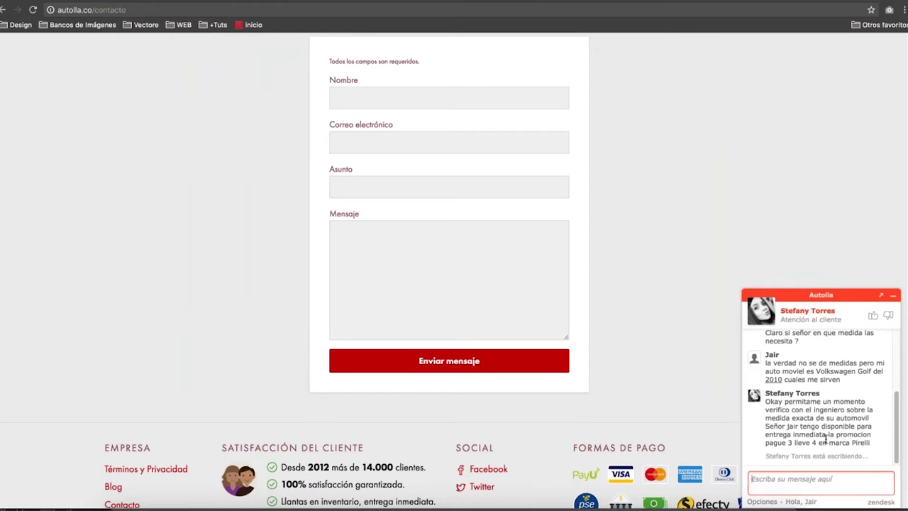
{"action": "triple_click", "coordinate": [830, 443]}
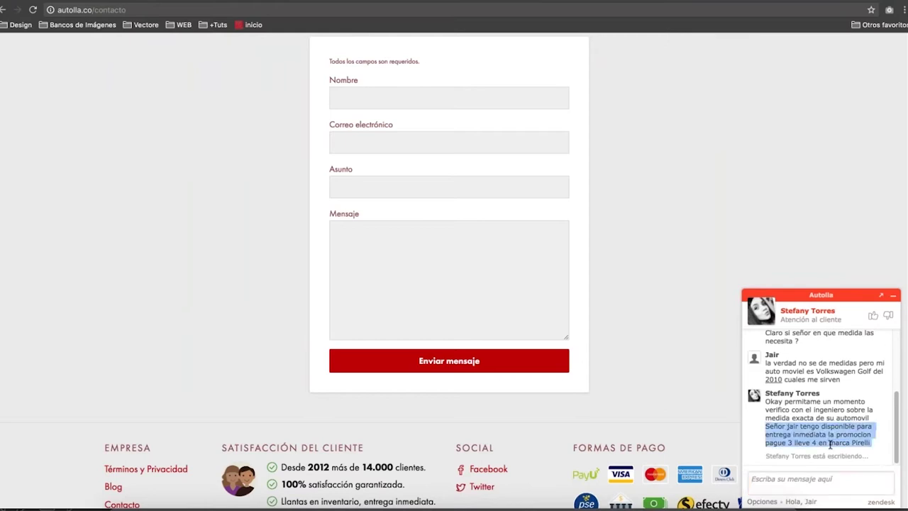
{"action": "triple_click", "coordinate": [817, 425]}
{"action": "left_click", "coordinate": [819, 425]}
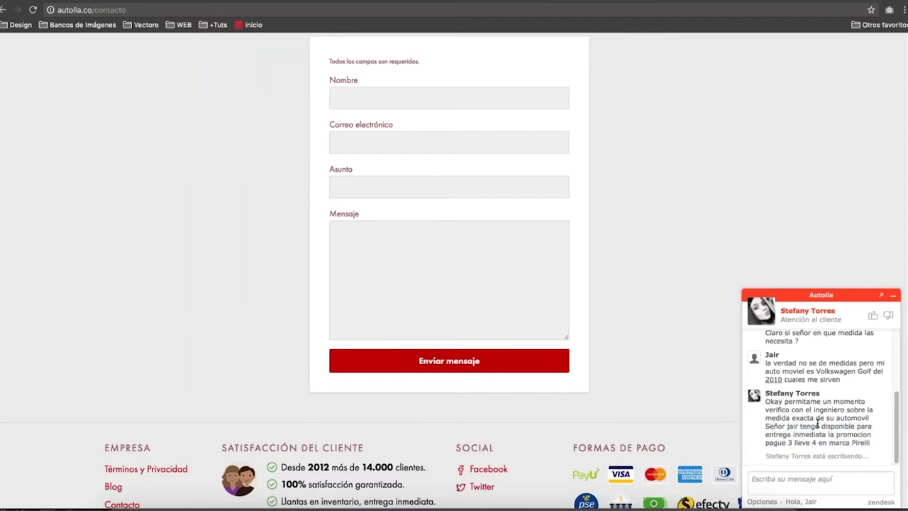
{"action": "scroll", "coordinate": [454, 270], "scroll_direction": "up", "scroll_amount": 5}
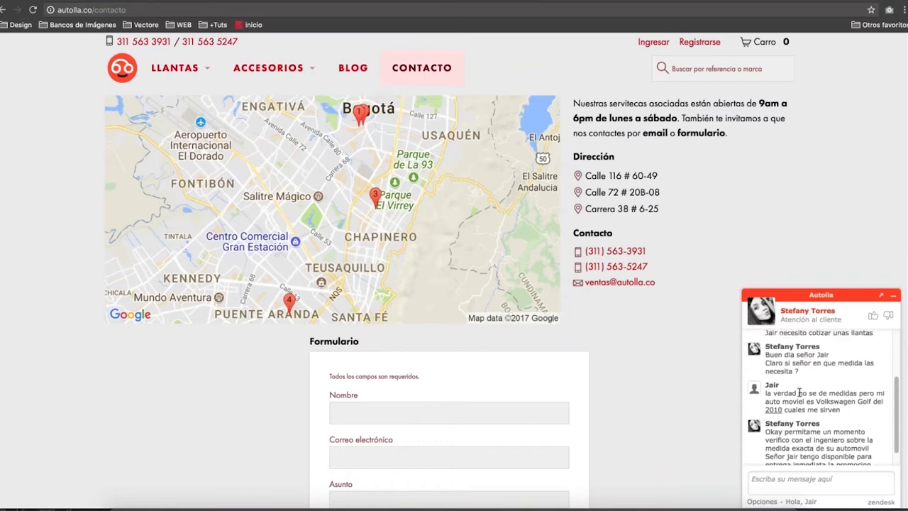
{"action": "scroll", "coordinate": [835, 437], "scroll_direction": "up", "scroll_amount": 2}
{"action": "scroll", "coordinate": [835, 438], "scroll_direction": "down", "scroll_amount": 10}
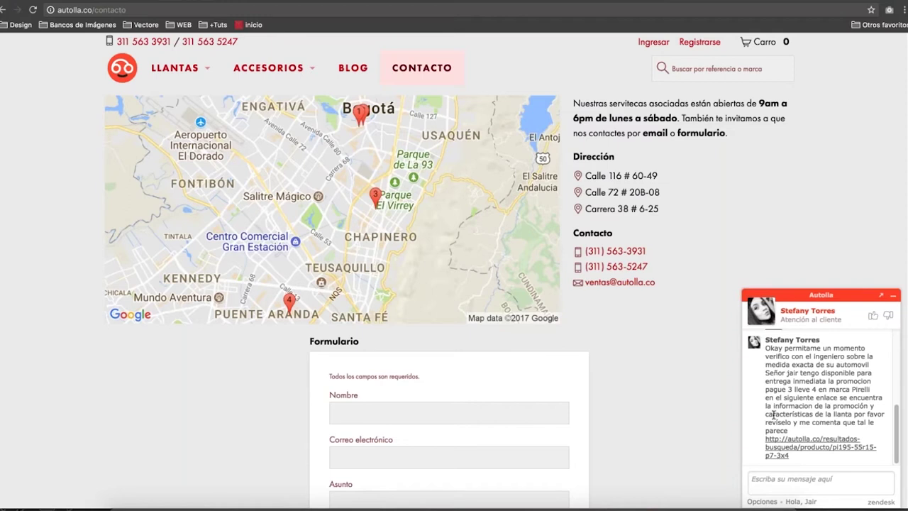
{"action": "scroll", "coordinate": [774, 415], "scroll_direction": "down", "scroll_amount": 6}
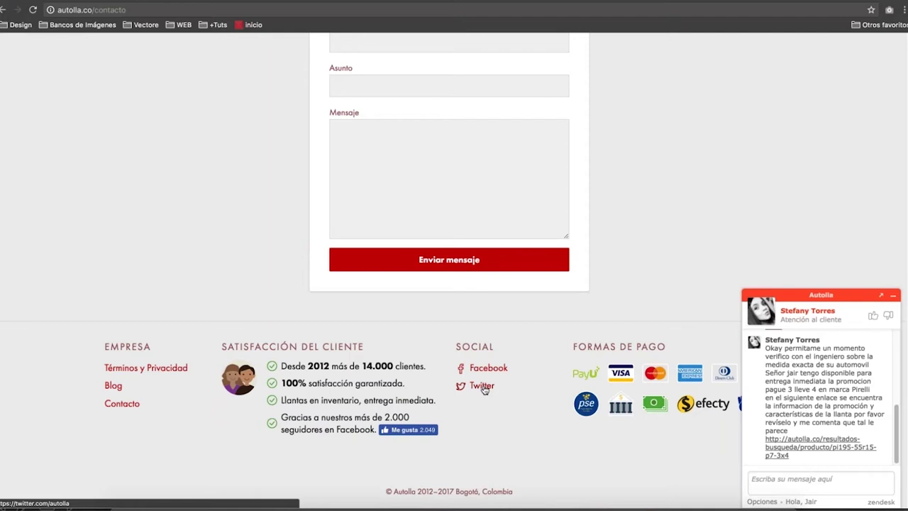
Open Autolla's Twitter page from the footer link, then start a new private window.
{"action": "left_click", "coordinate": [482, 387]}
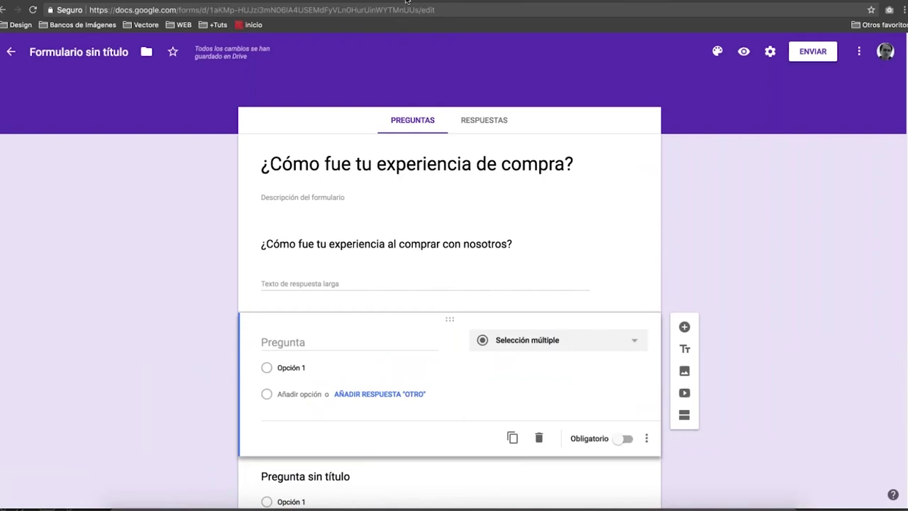
{"action": "key", "text": "ctrl+shift+n"}
Search Google for 'zendesk' and open the official zendesk.com.mx result.
{"action": "type", "text": "ze"}
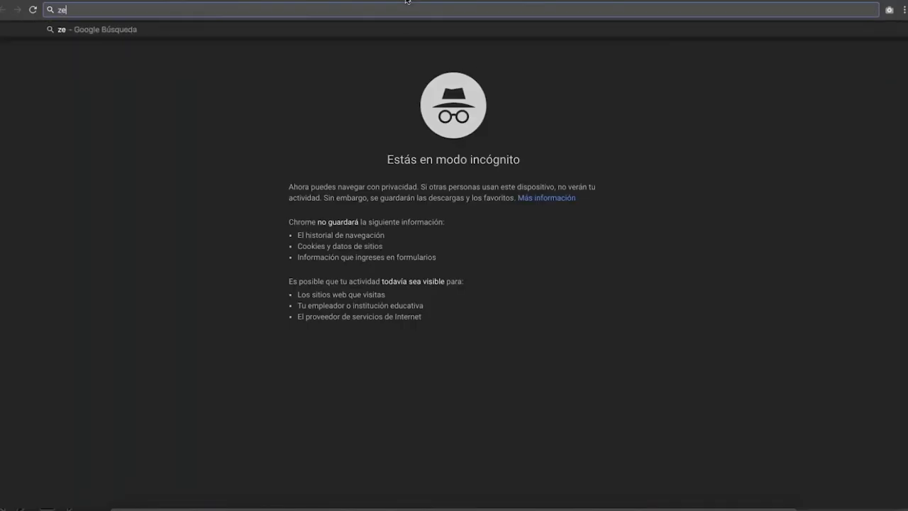
{"action": "type", "text": "ndesk"}
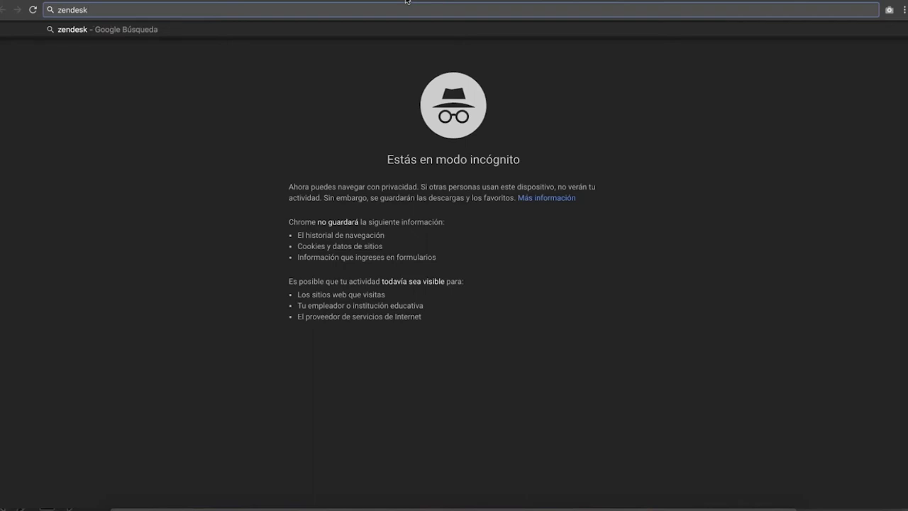
{"action": "key", "text": "Return"}
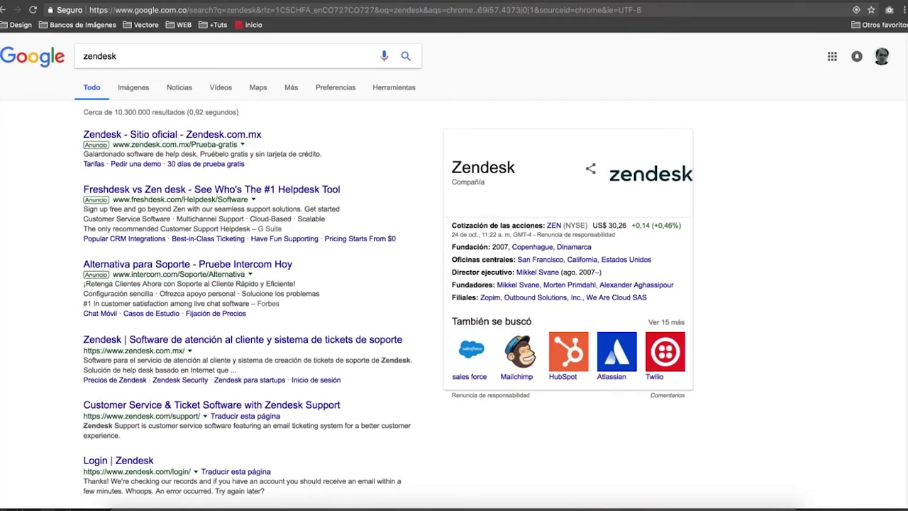
{"action": "left_click", "coordinate": [176, 345]}
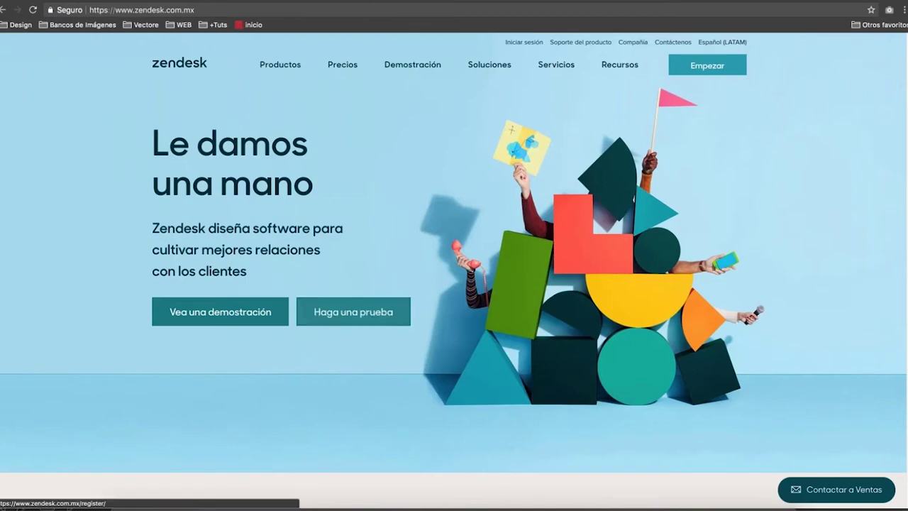
Go to Zendesk Chat from the Productos menu and show its Lite, Team, Professional and Enterprise prices.
{"action": "mouse_move", "coordinate": [288, 67]}
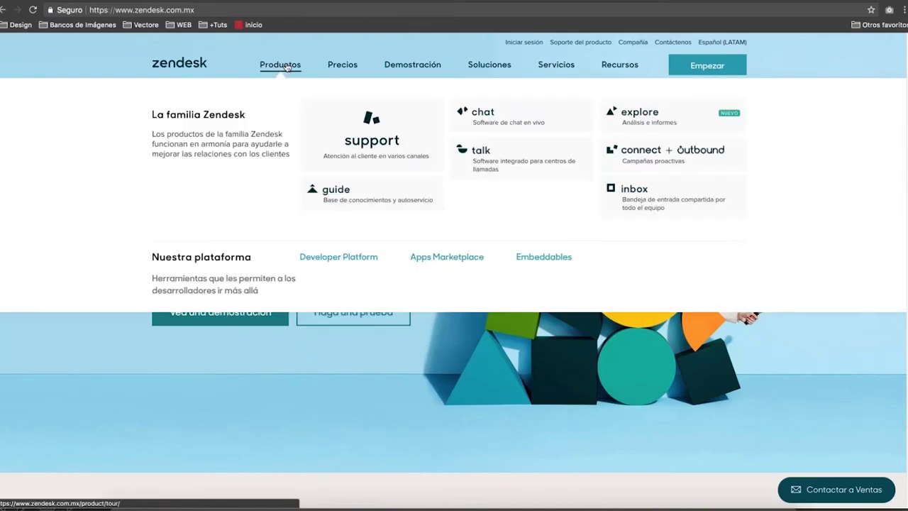
{"action": "left_click", "coordinate": [501, 115]}
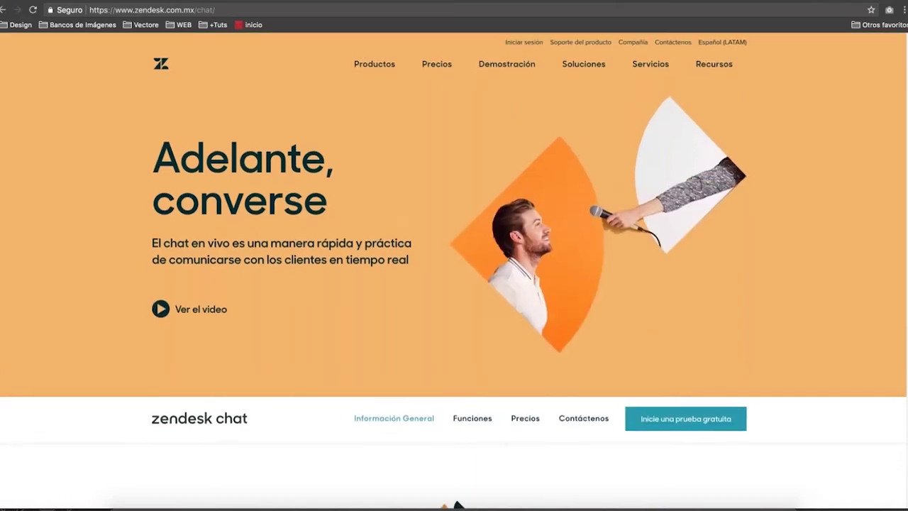
{"action": "left_click", "coordinate": [526, 420]}
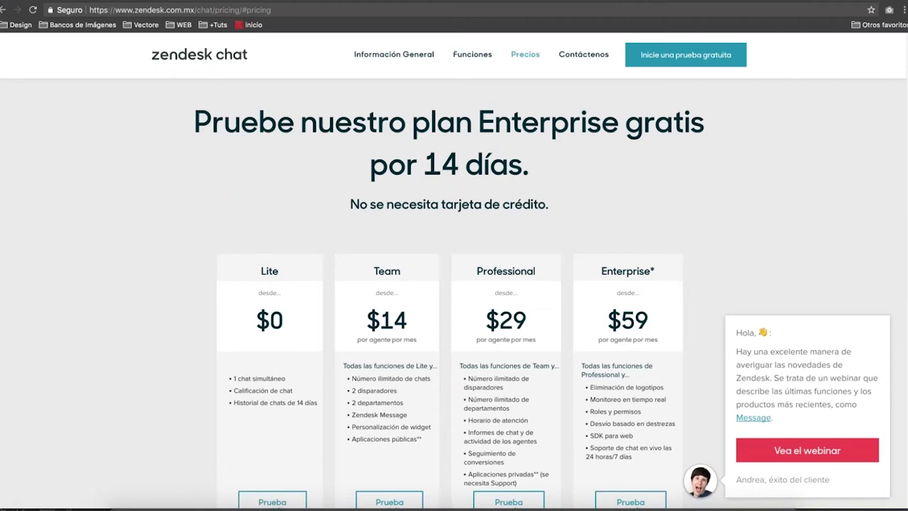
Highlight the Team plan's unlimited chats, 2 disparadores and 2 departamentos features.
{"action": "scroll", "coordinate": [450, 295], "scroll_direction": "down", "scroll_amount": 2}
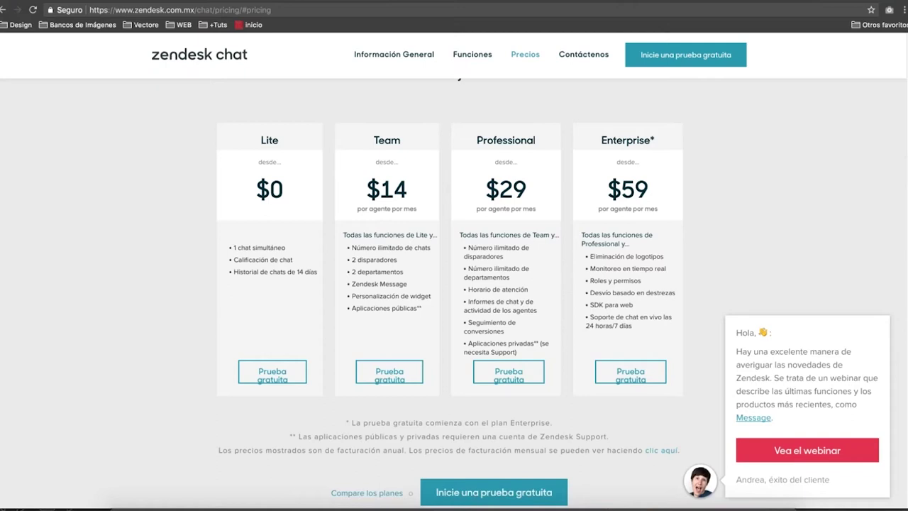
{"action": "triple_click", "coordinate": [362, 247]}
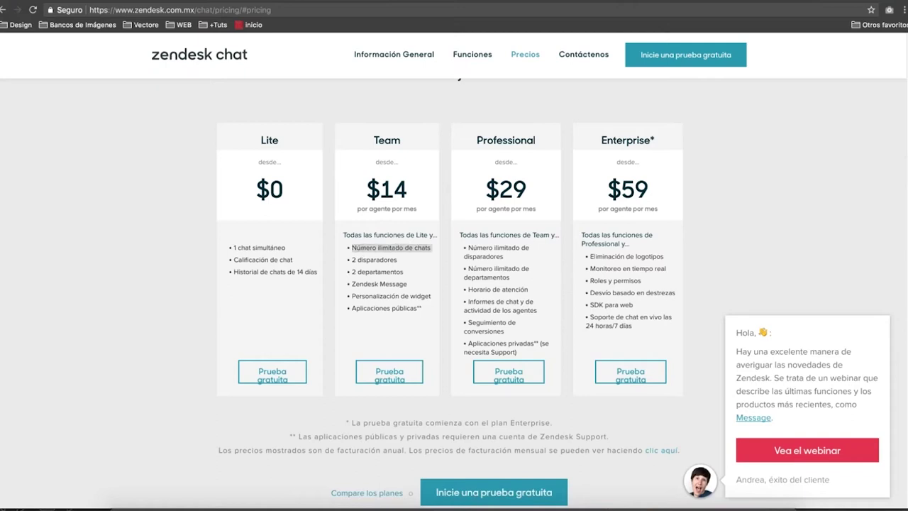
{"action": "double_click", "coordinate": [379, 260]}
{"action": "triple_click", "coordinate": [378, 261]}
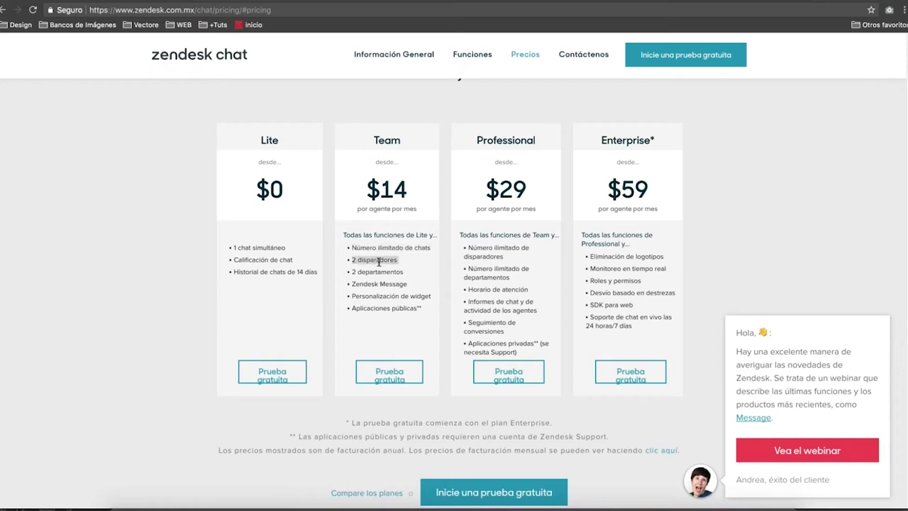
{"action": "triple_click", "coordinate": [378, 272]}
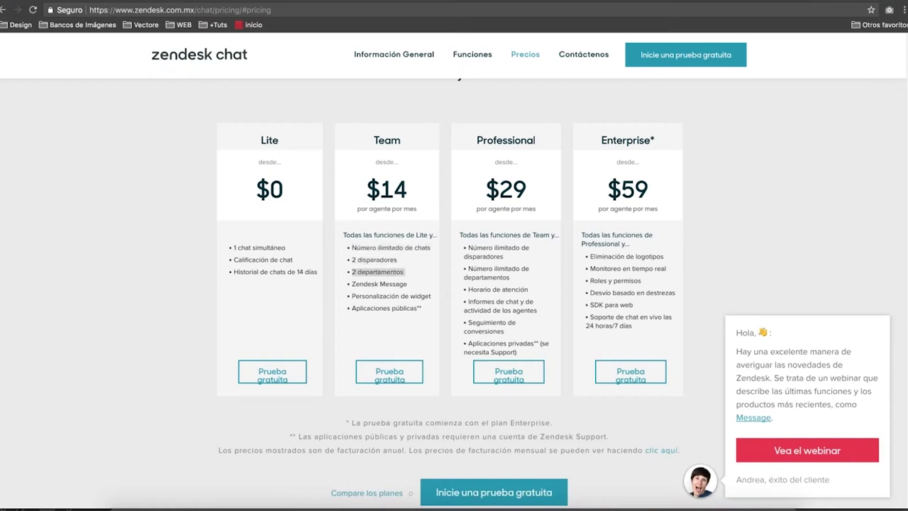
{"action": "triple_click", "coordinate": [372, 259]}
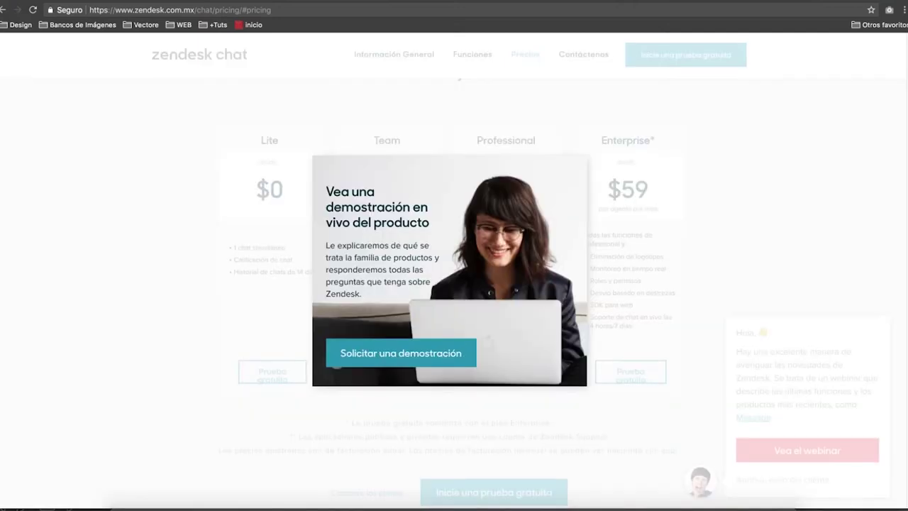
Dismiss the demo popup, highlight Zendesk Message and widget customization, then return to Autolla's tab.
{"action": "left_click", "coordinate": [272, 231]}
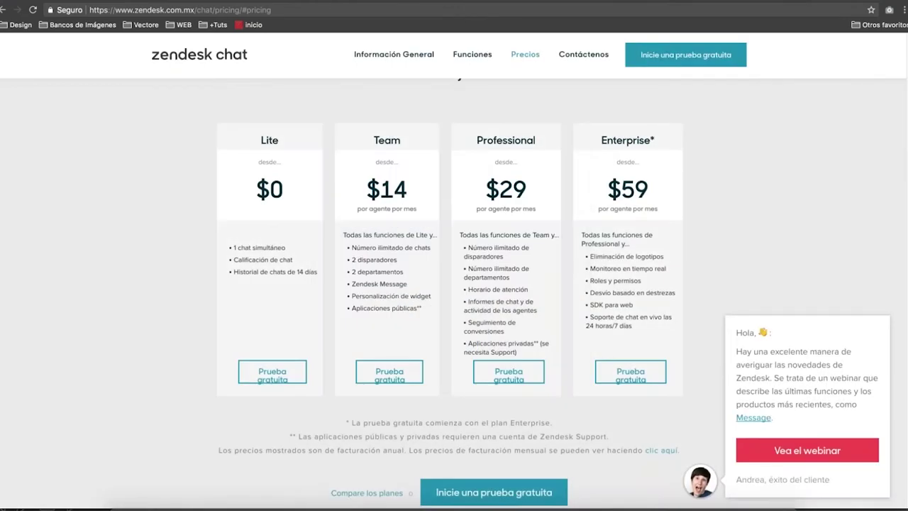
{"action": "triple_click", "coordinate": [375, 284]}
{"action": "triple_click", "coordinate": [373, 297]}
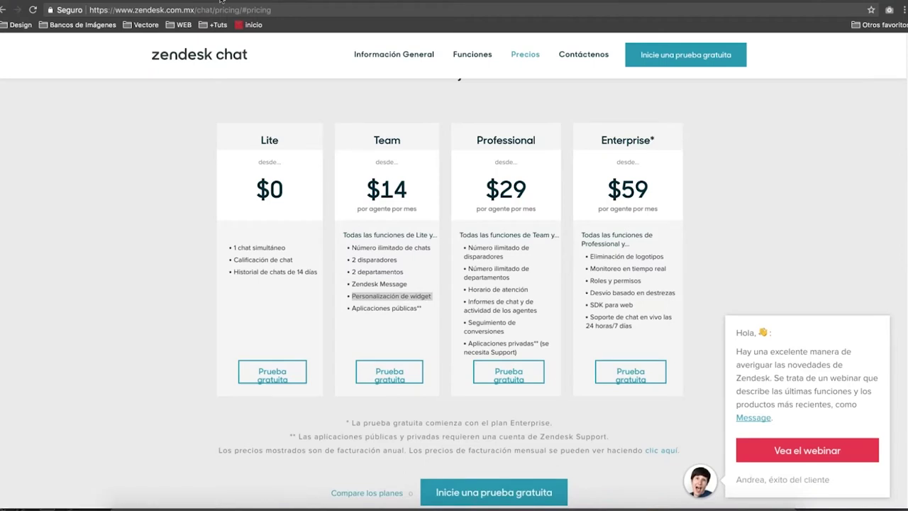
{"action": "left_click", "coordinate": [221, 2]}
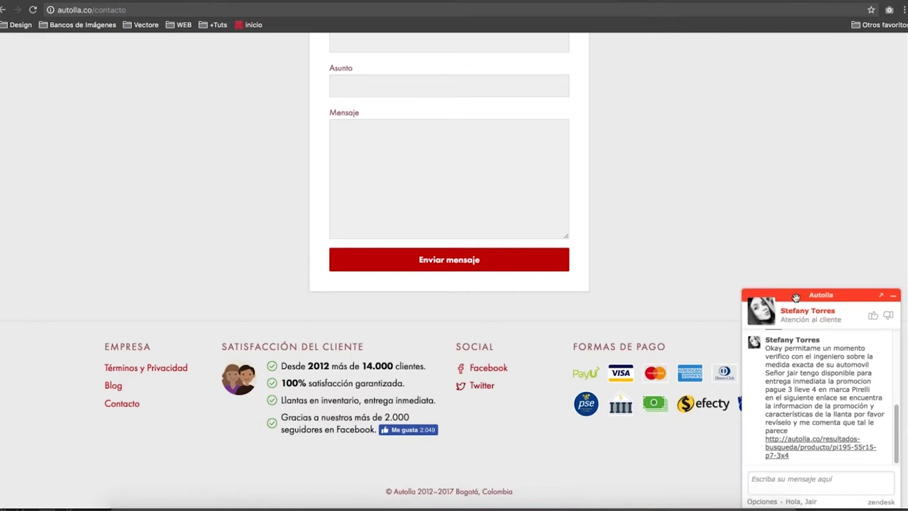
Minimize Autolla's live chat widget and scroll the contact page back to the top.
{"action": "left_click", "coordinate": [893, 295]}
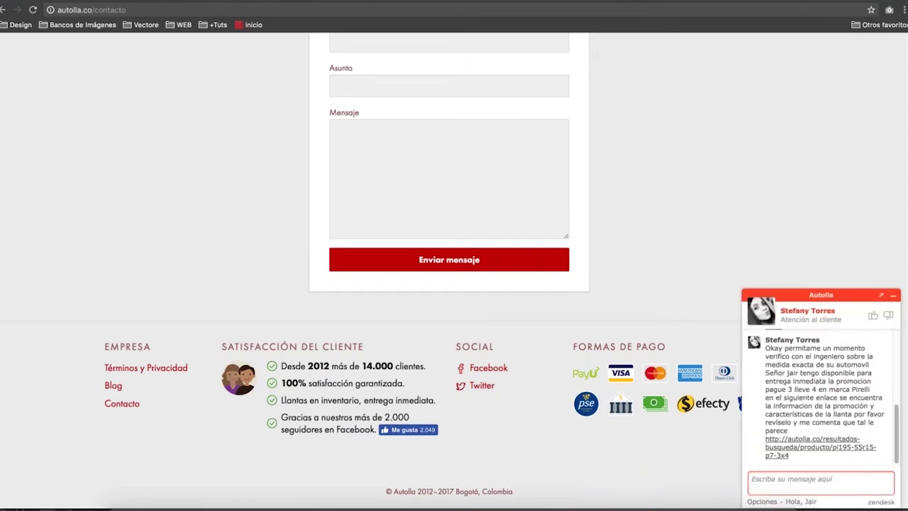
{"action": "left_click", "coordinate": [885, 300]}
{"action": "scroll", "coordinate": [734, 276], "scroll_direction": "up", "scroll_amount": 4}
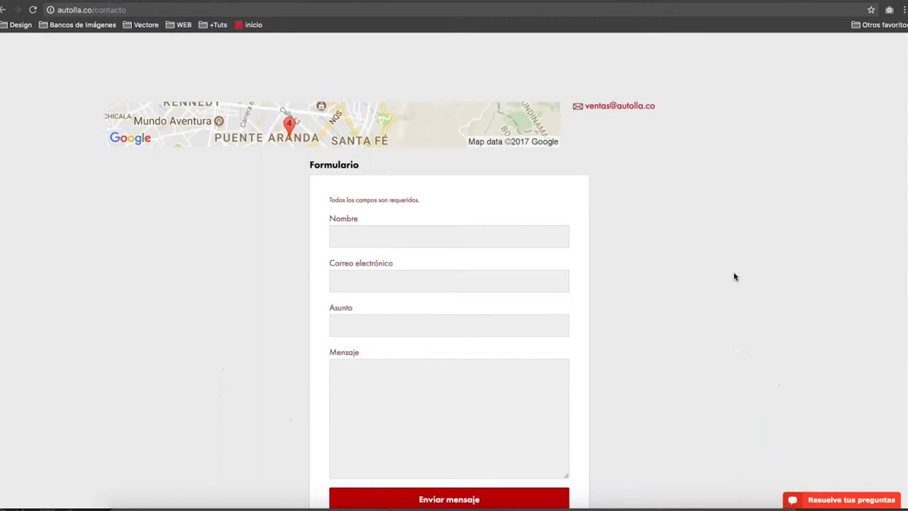
{"action": "scroll", "coordinate": [735, 277], "scroll_direction": "up", "scroll_amount": 3}
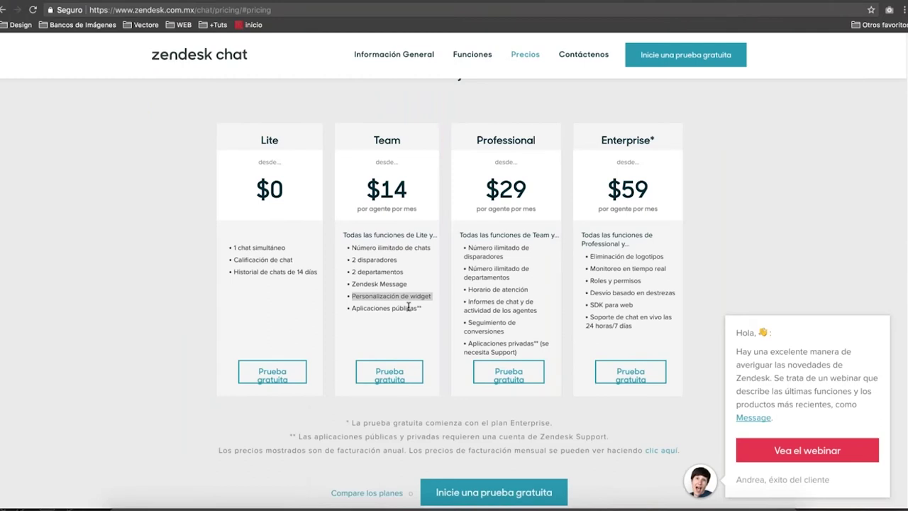
{"action": "left_click", "coordinate": [409, 307]}
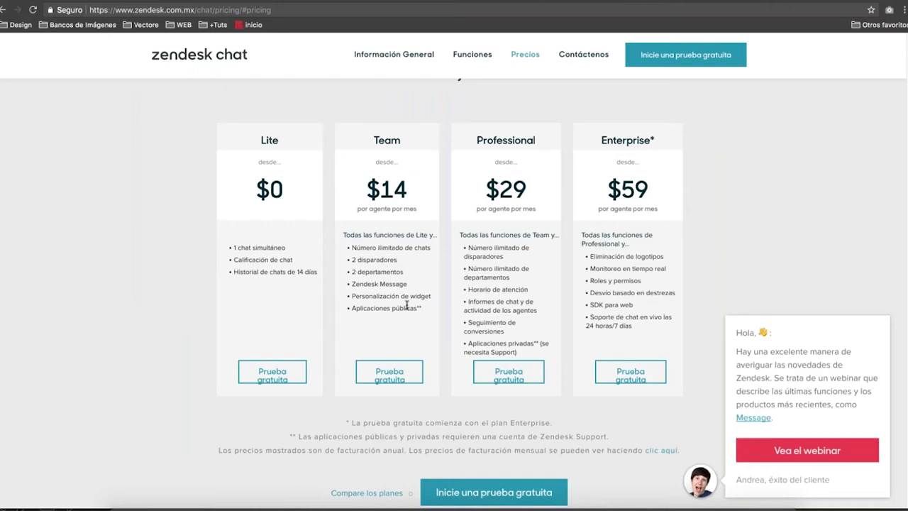
{"action": "scroll", "coordinate": [407, 305], "scroll_direction": "up", "scroll_amount": 3}
{"action": "scroll", "coordinate": [407, 305], "scroll_direction": "up", "scroll_amount": 5}
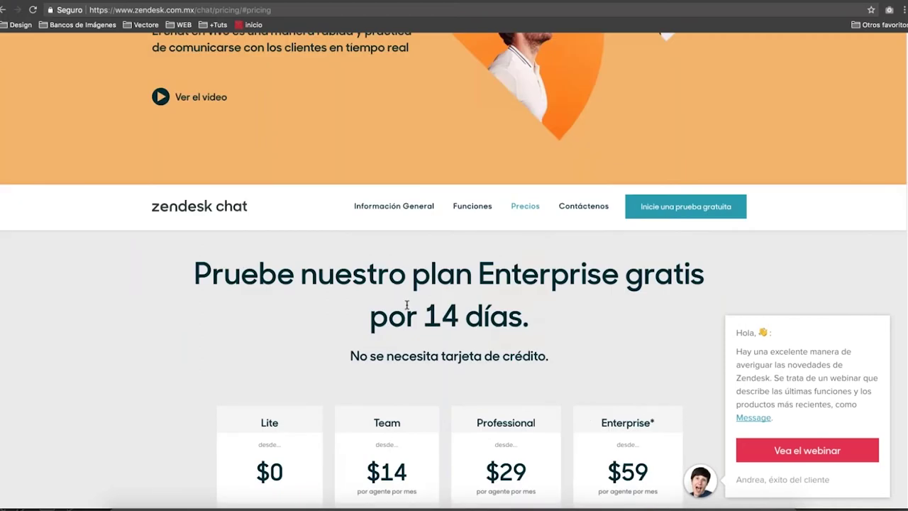
{"action": "scroll", "coordinate": [407, 305], "scroll_direction": "down", "scroll_amount": 15}
{"action": "scroll", "coordinate": [407, 305], "scroll_direction": "down", "scroll_amount": 5}
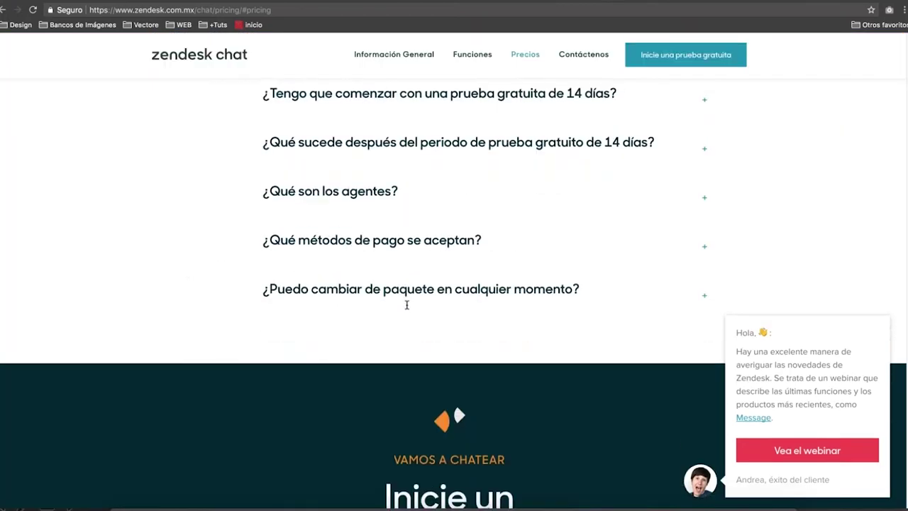
{"action": "scroll", "coordinate": [407, 305], "scroll_direction": "up", "scroll_amount": 10}
{"action": "scroll", "coordinate": [407, 305], "scroll_direction": "up", "scroll_amount": 8}
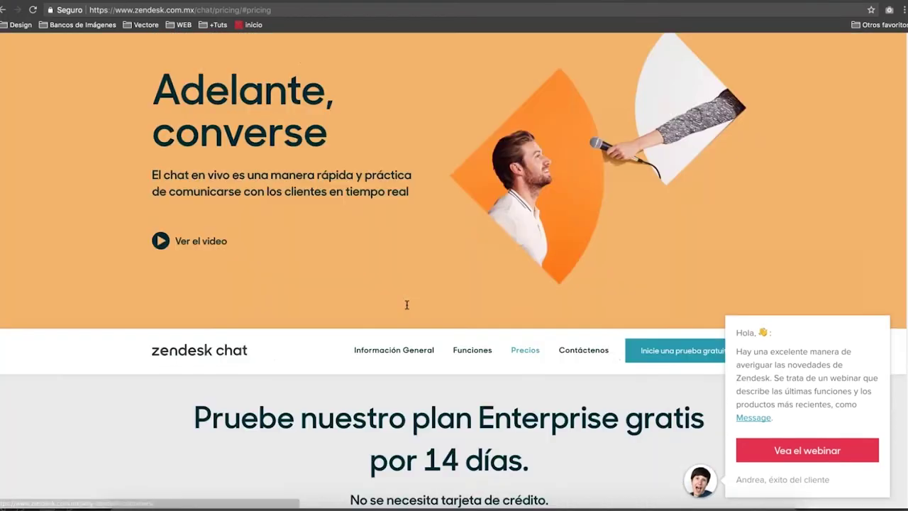
{"action": "key", "text": "super+l"}
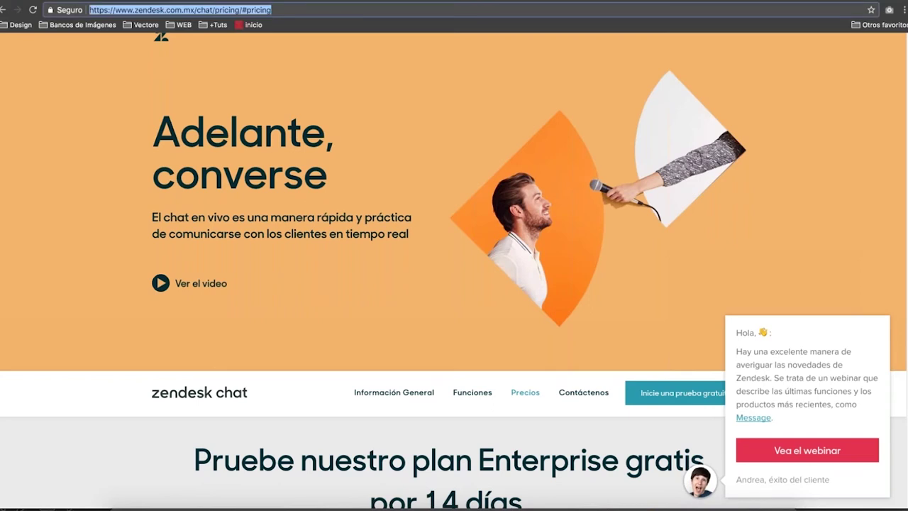
Search for 'olark', try the sponsored Olark.com link, and return to results from its security warning.
{"action": "type", "text": "olark"}
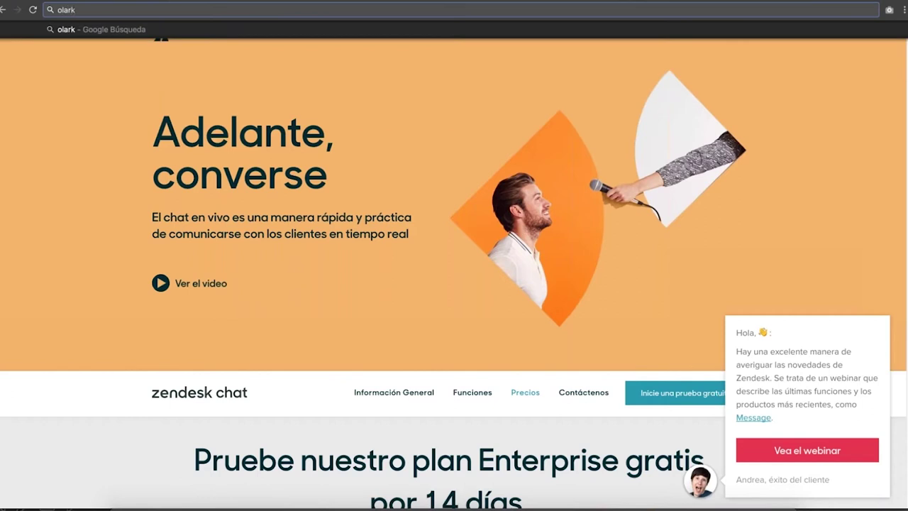
{"action": "key", "text": "Return"}
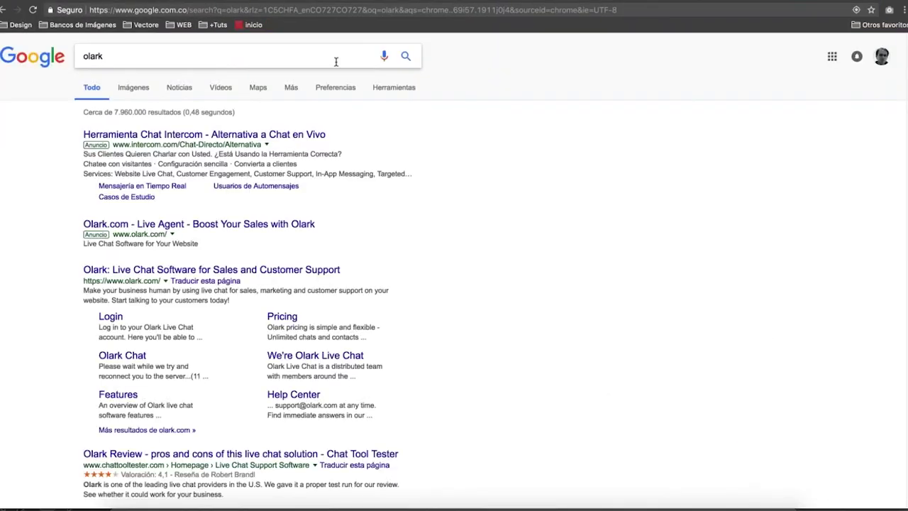
{"action": "left_click", "coordinate": [237, 226]}
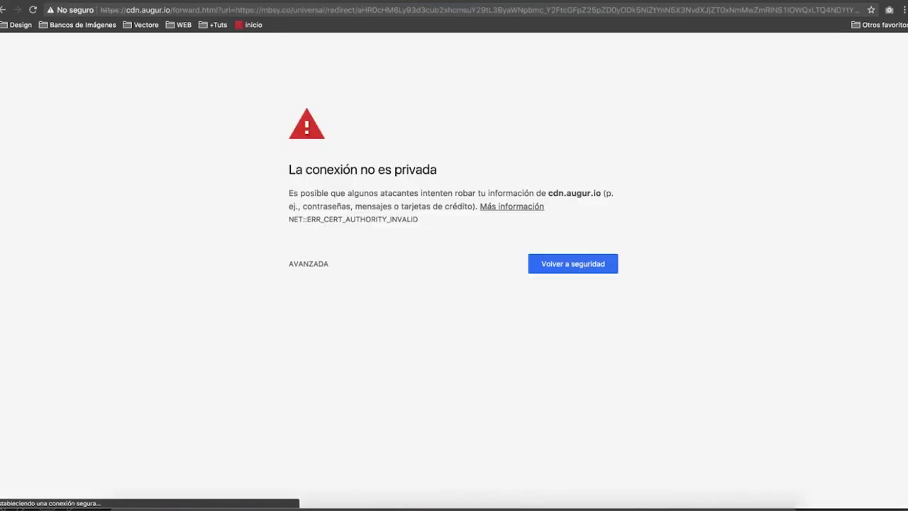
{"action": "left_click", "coordinate": [308, 263]}
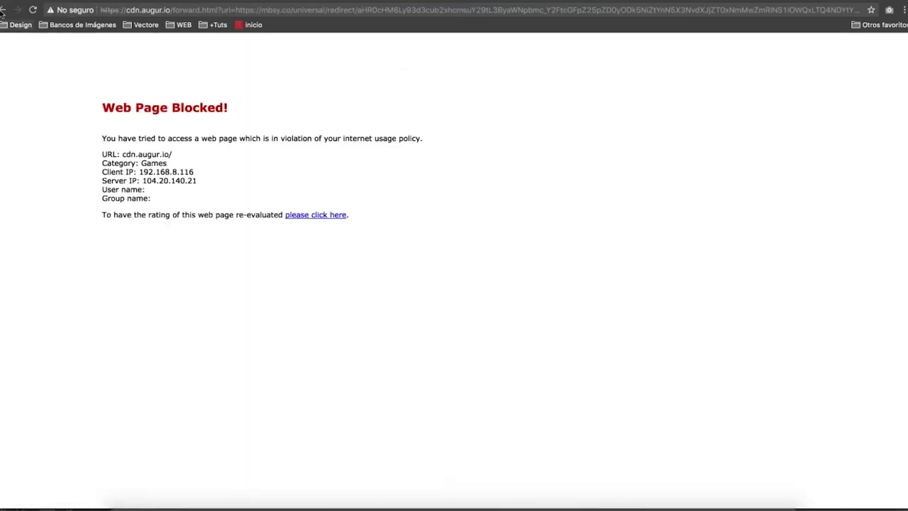
{"action": "left_click", "coordinate": [3, 10]}
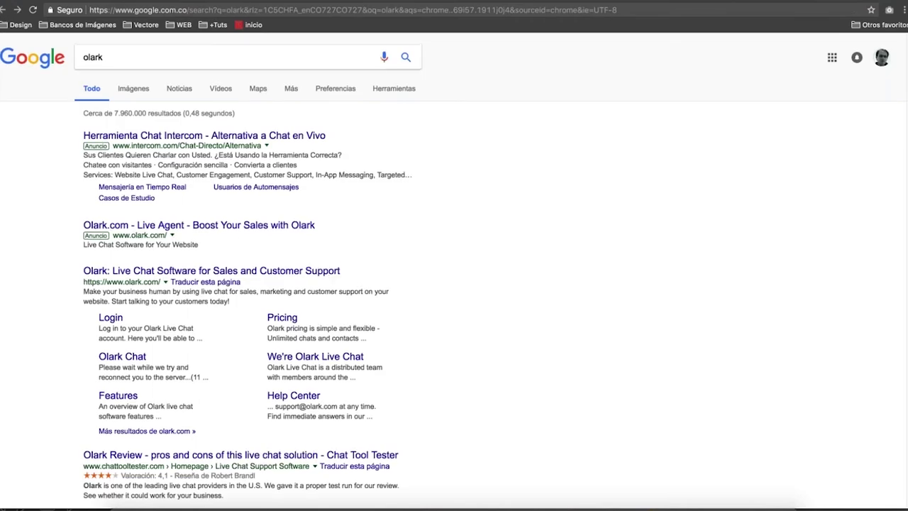
Open olark.com and review its Pricing plans: $17 monthly, $15 yearly, $12 every two years.
{"action": "left_click", "coordinate": [213, 270]}
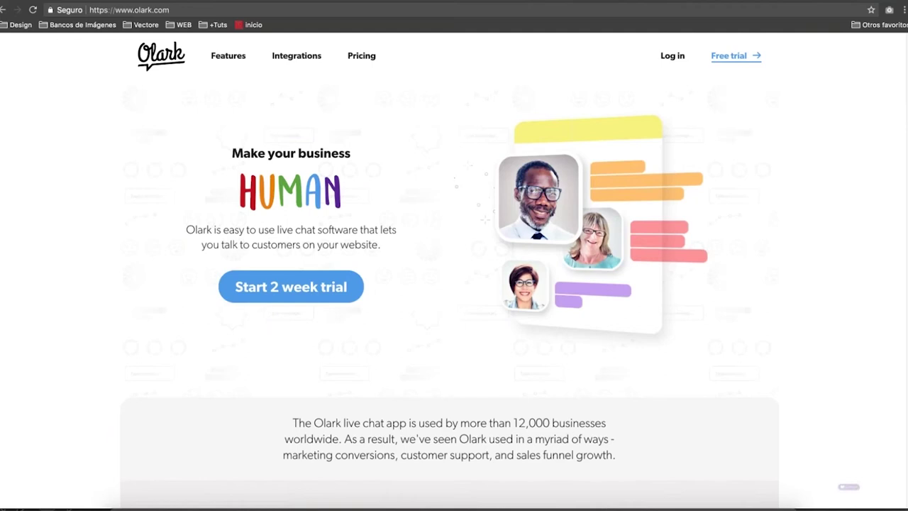
{"action": "left_click", "coordinate": [362, 57]}
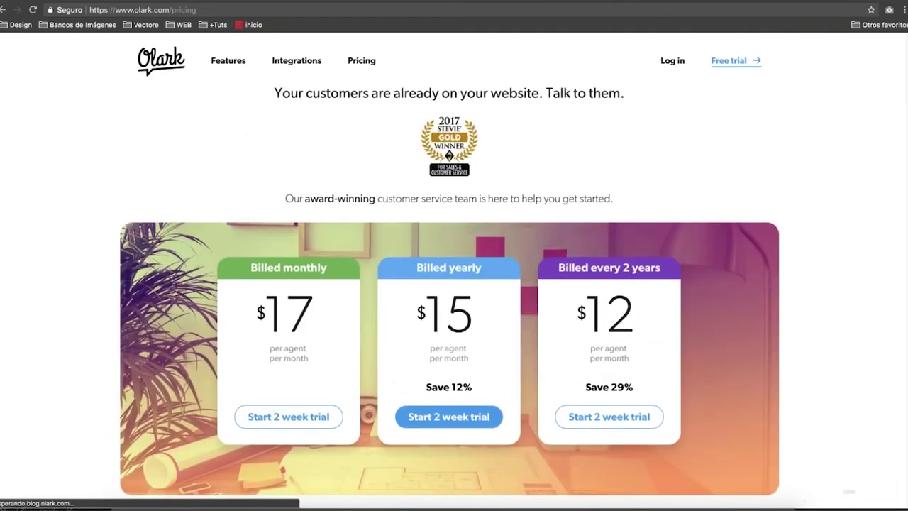
{"action": "scroll", "coordinate": [454, 284], "scroll_direction": "down", "scroll_amount": 1}
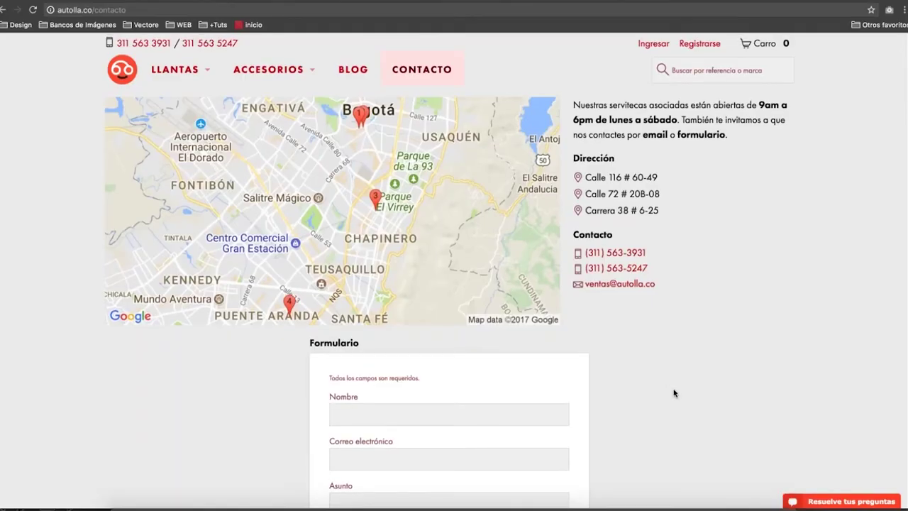
Return the PowerPoint slideshow on alternative customer service channels to full screen.
{"action": "scroll", "coordinate": [671, 391], "scroll_direction": "down", "scroll_amount": 5}
{"action": "scroll", "coordinate": [674, 393], "scroll_direction": "down", "scroll_amount": 2}
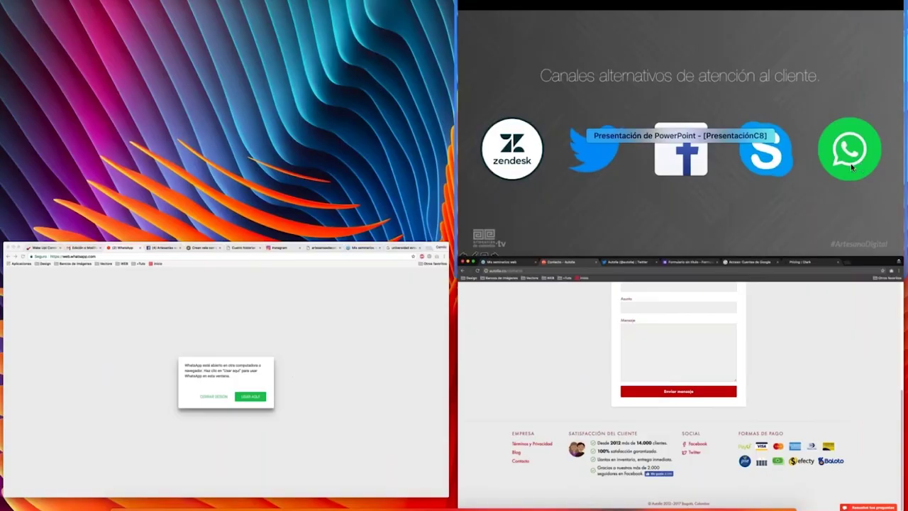
{"action": "left_click", "coordinate": [850, 163]}
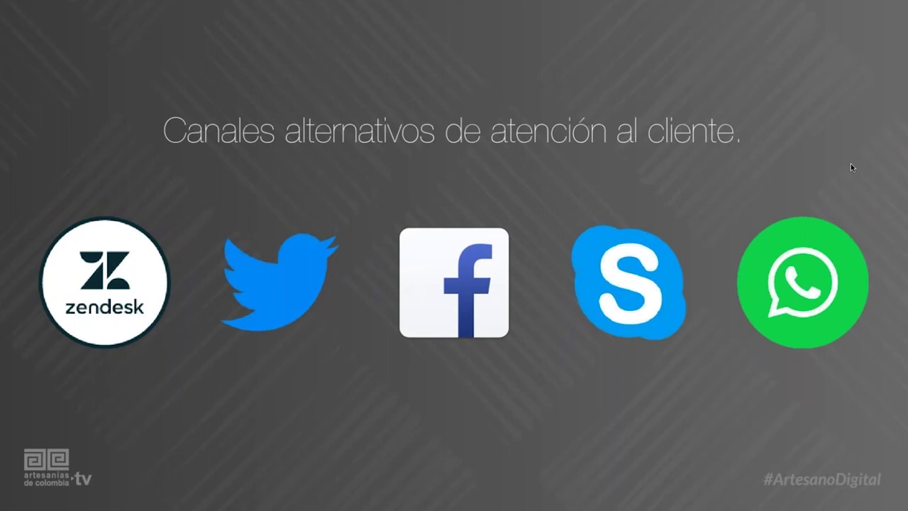
Step back to the alternative channels slide, exit the slideshow, and show Autolla's Twitter profile in Chrome.
{"action": "key", "text": "Right"}
{"action": "key", "text": "Right"}
{"action": "key", "text": "Right"}
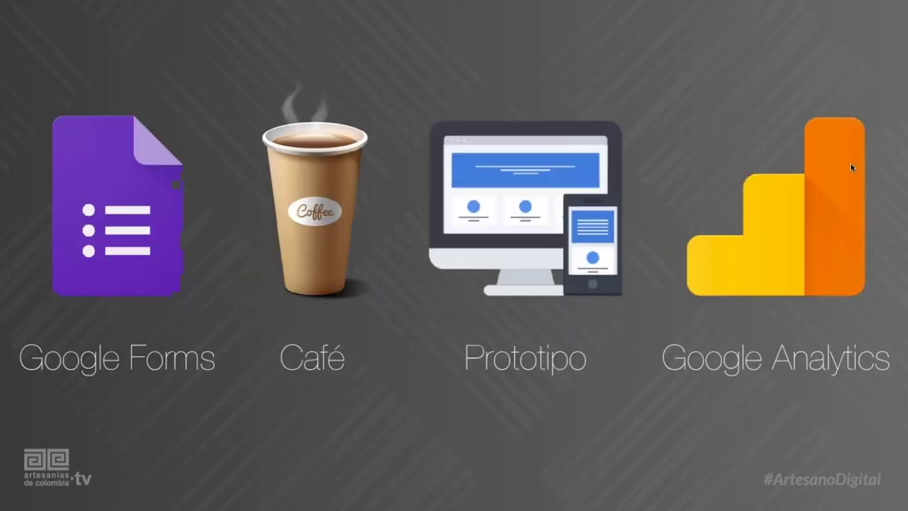
{"action": "key", "text": "Left"}
{"action": "key", "text": "Left"}
{"action": "key", "text": "Left"}
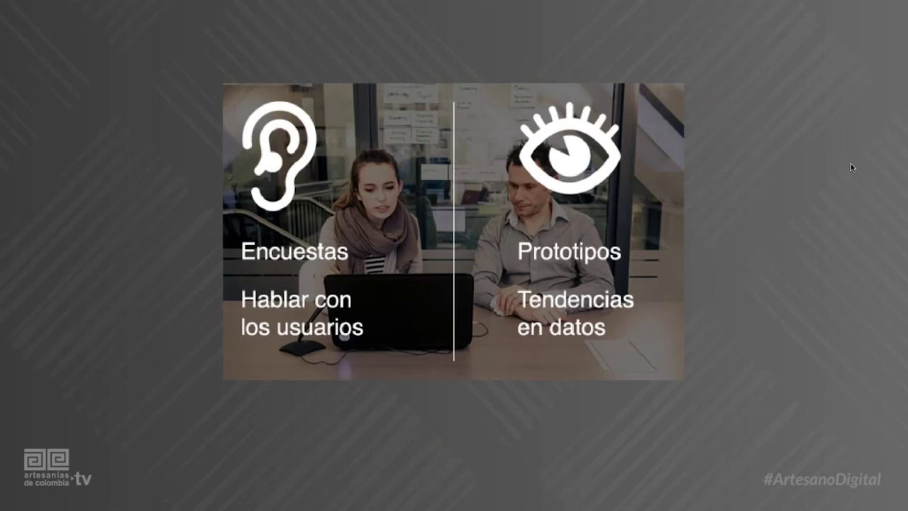
{"action": "key", "text": "Right"}
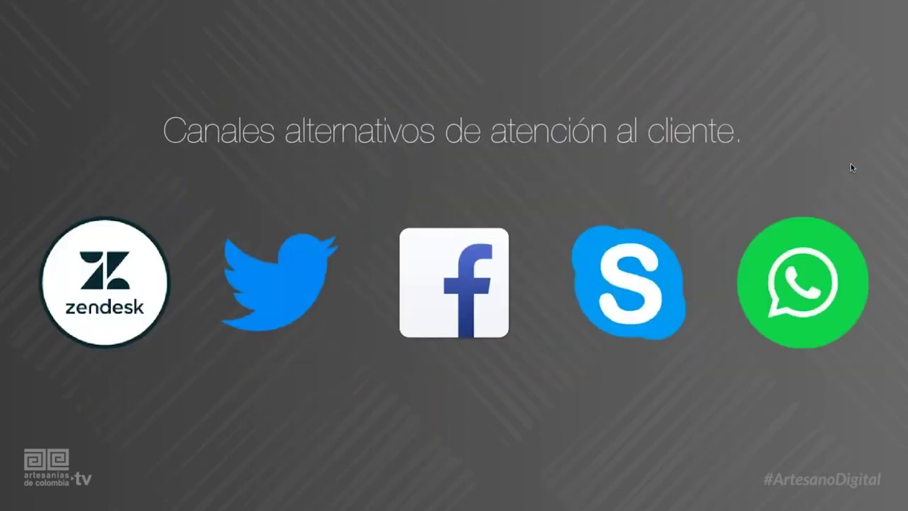
{"action": "key", "text": "Escape"}
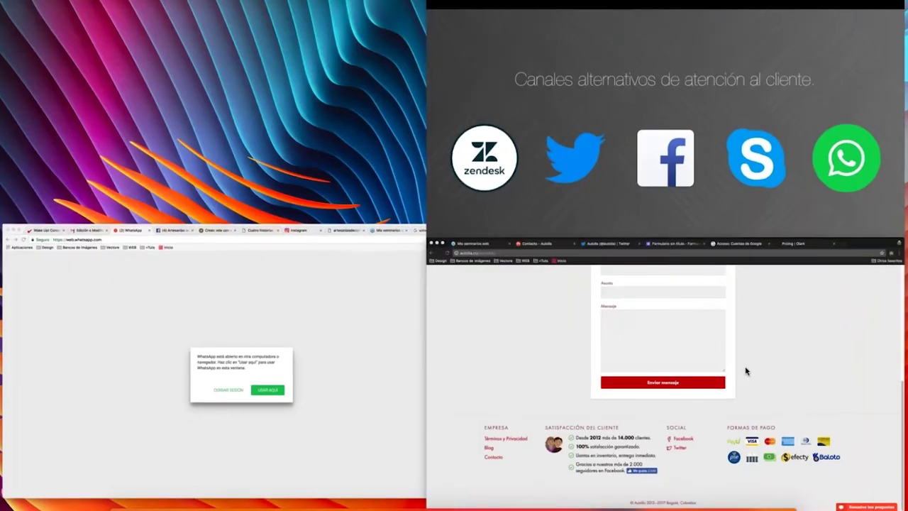
{"action": "left_click", "coordinate": [746, 370]}
{"action": "left_click", "coordinate": [478, 367]}
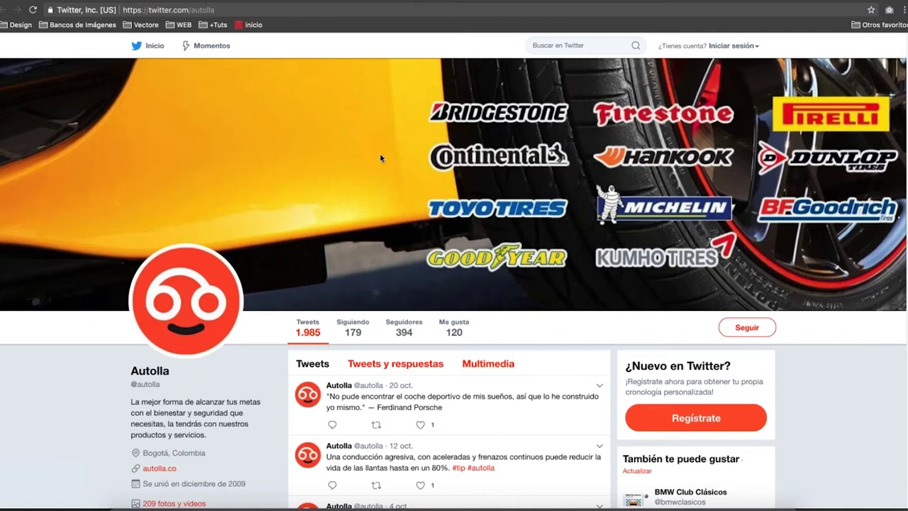
Search Twitter for 'claro colombia soporte' to surface the Claro Te Ayuda support account.
{"action": "key", "text": "super+l"}
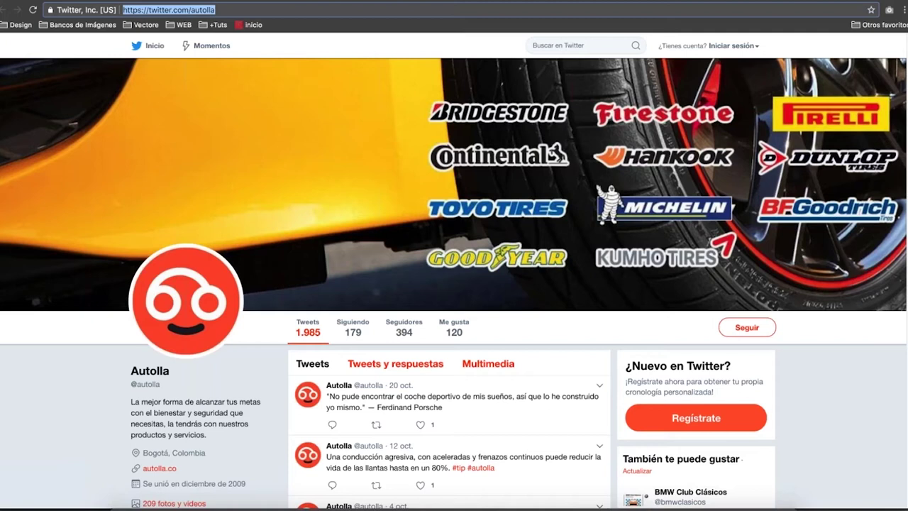
{"action": "left_click", "coordinate": [583, 45]}
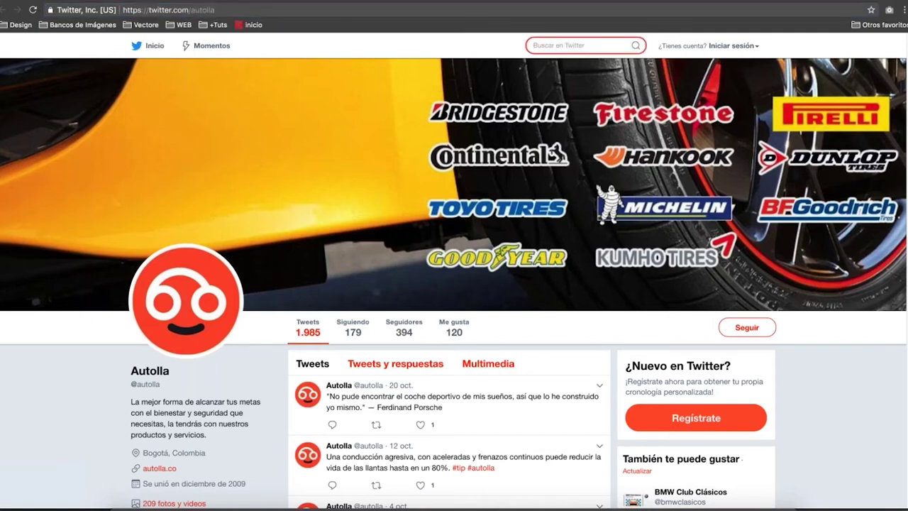
{"action": "type", "text": "claro"}
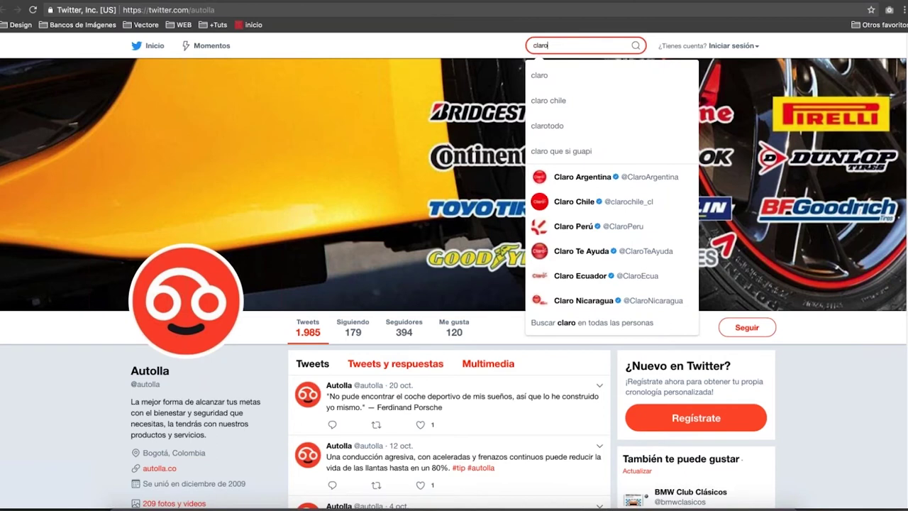
{"action": "type", "text": " color"}
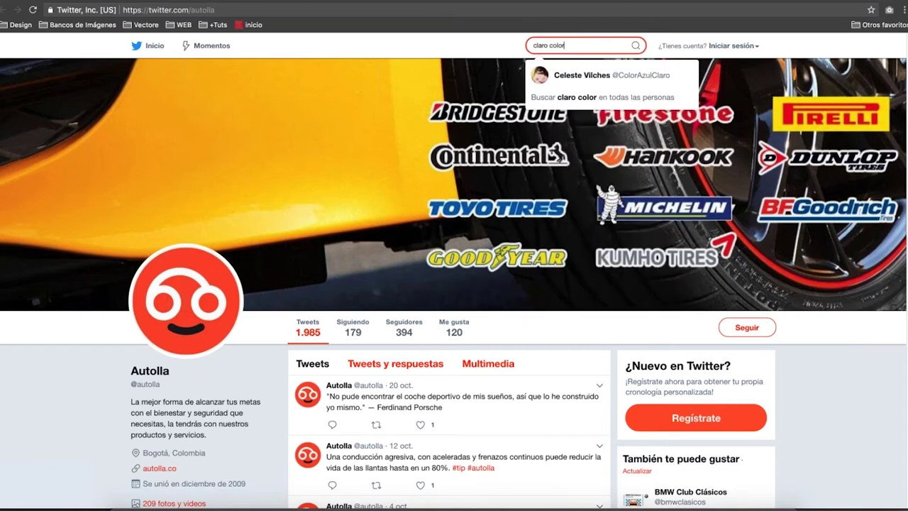
{"action": "key", "text": "BackSpace"}
{"action": "key", "text": "BackSpace"}
{"action": "key", "text": "BackSpace"}
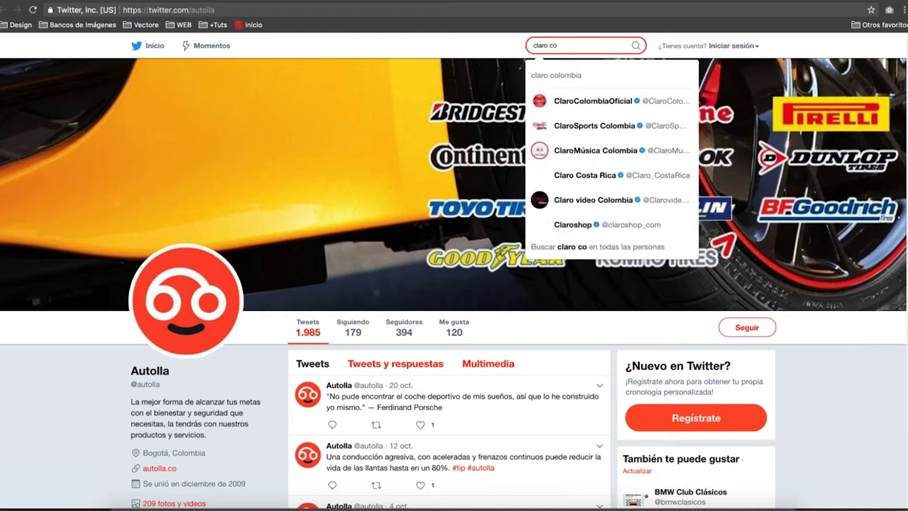
{"action": "type", "text": "lo"}
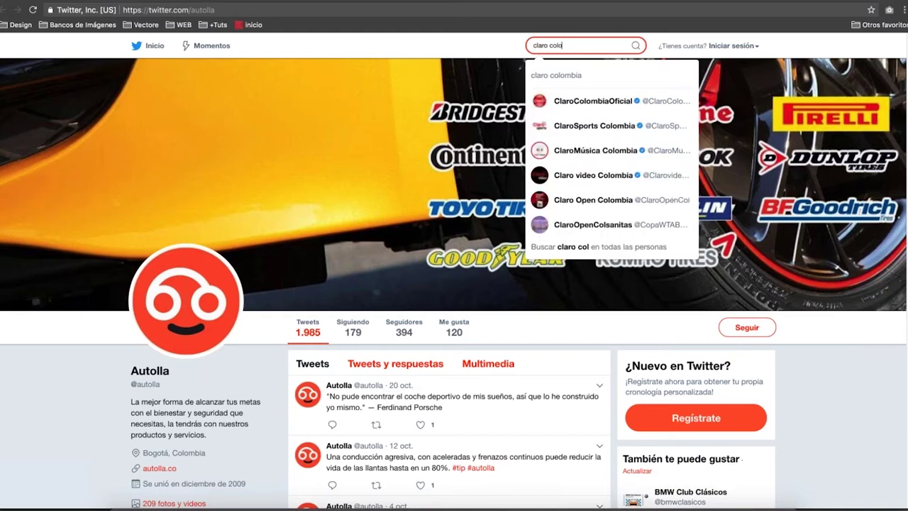
{"action": "type", "text": "mbia"}
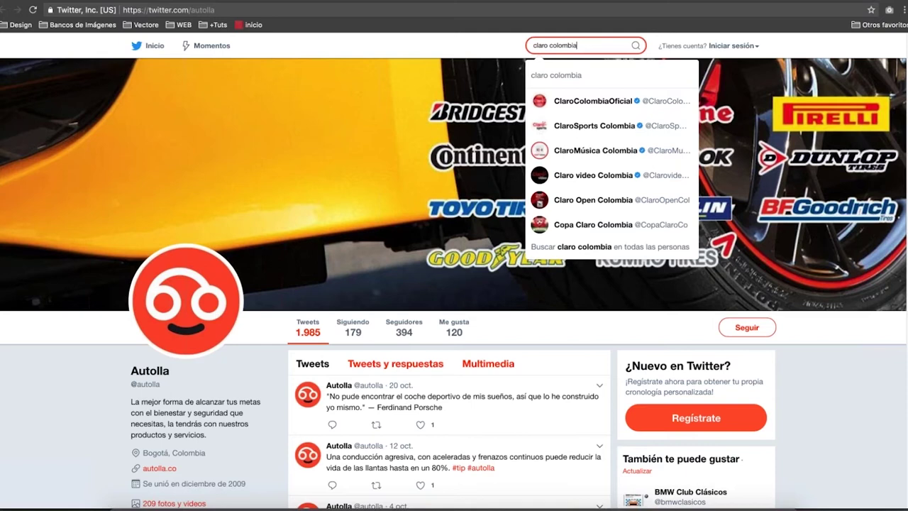
{"action": "key", "text": "Down"}
{"action": "key", "text": "Down"}
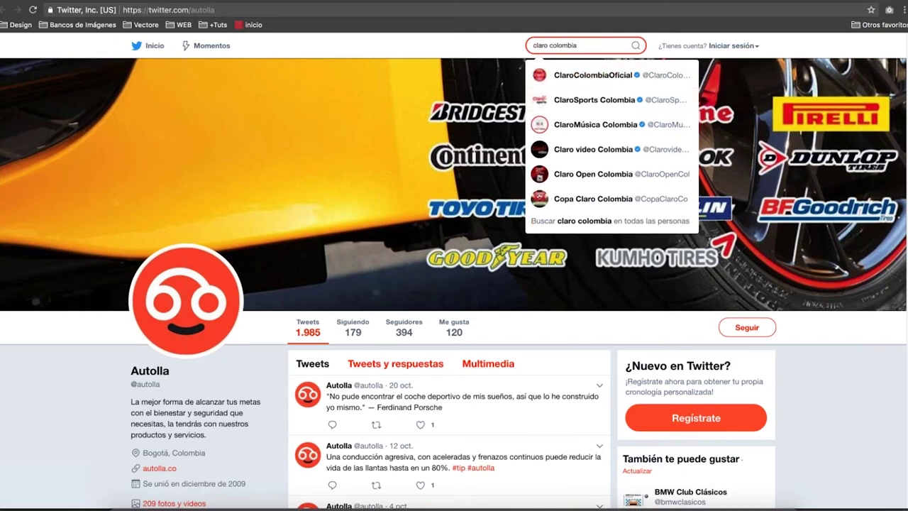
{"action": "type", "text": "soporte"}
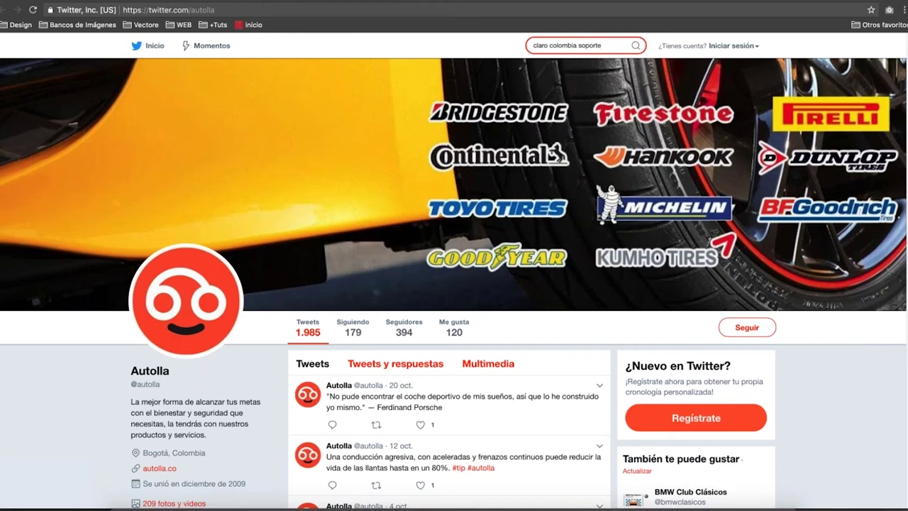
{"action": "key", "text": "Return"}
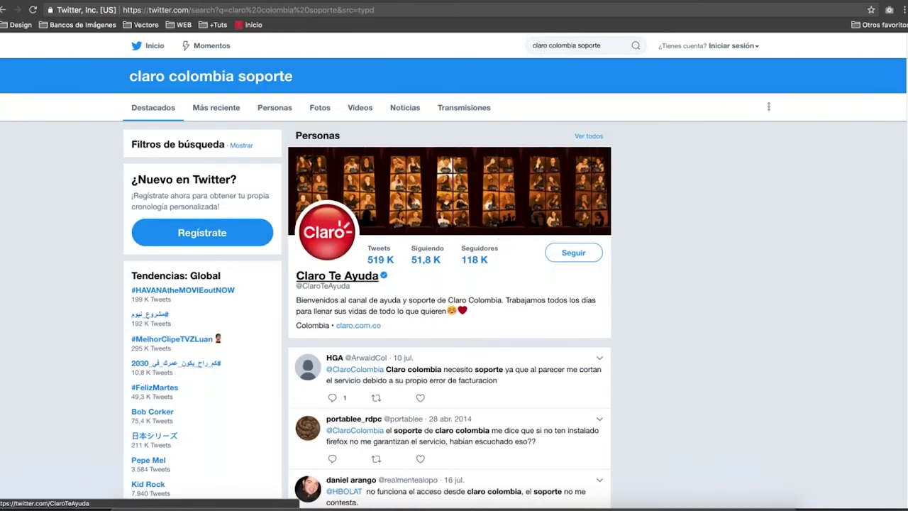
{"action": "left_click", "coordinate": [358, 279]}
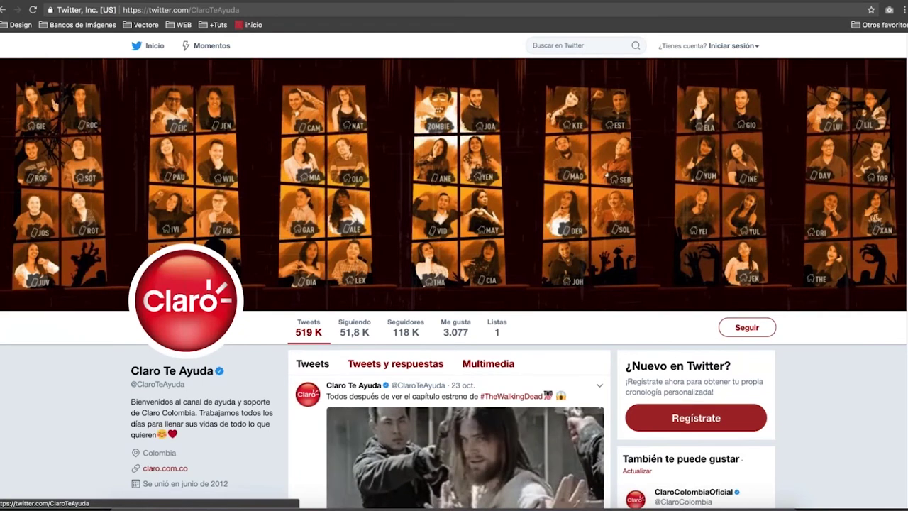
{"action": "scroll", "coordinate": [454, 284], "scroll_direction": "down", "scroll_amount": 3}
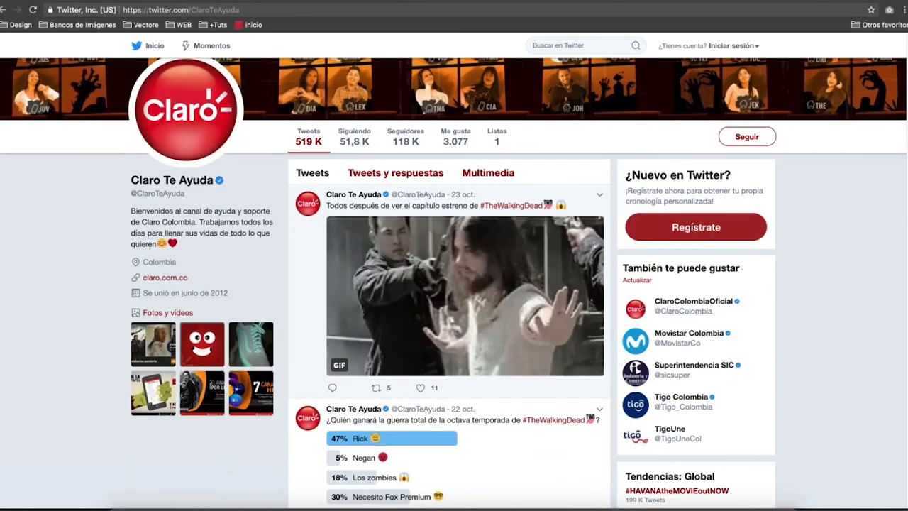
{"action": "scroll", "coordinate": [454, 283], "scroll_direction": "down", "scroll_amount": 1}
{"action": "scroll", "coordinate": [454, 284], "scroll_direction": "down", "scroll_amount": 3}
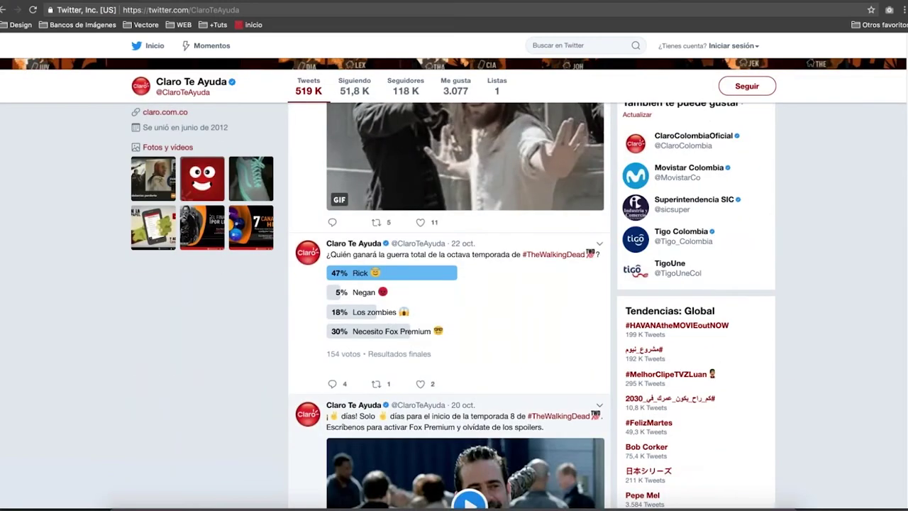
{"action": "left_click", "coordinate": [439, 2]}
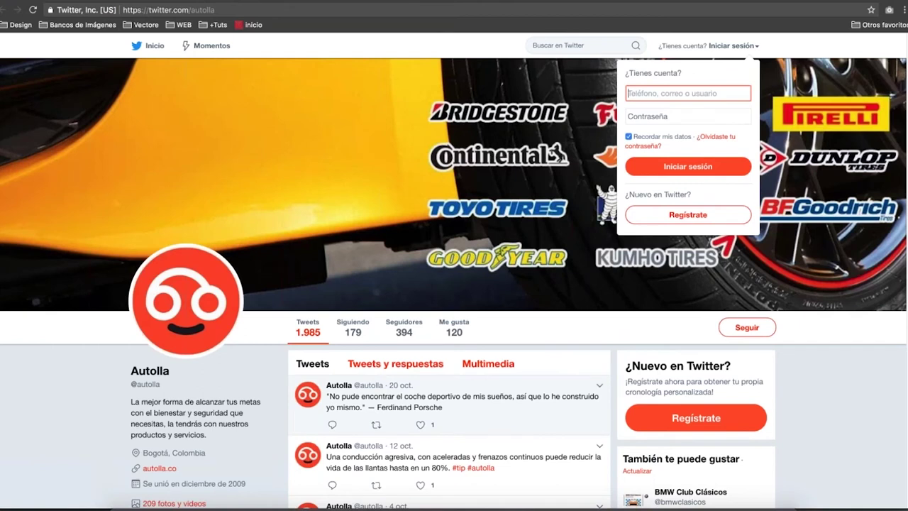
Scroll through Autolla's driving tips and car quotes, then show all open windows.
{"action": "scroll", "coordinate": [454, 284], "scroll_direction": "down", "scroll_amount": 1}
{"action": "scroll", "coordinate": [454, 284], "scroll_direction": "down", "scroll_amount": 1}
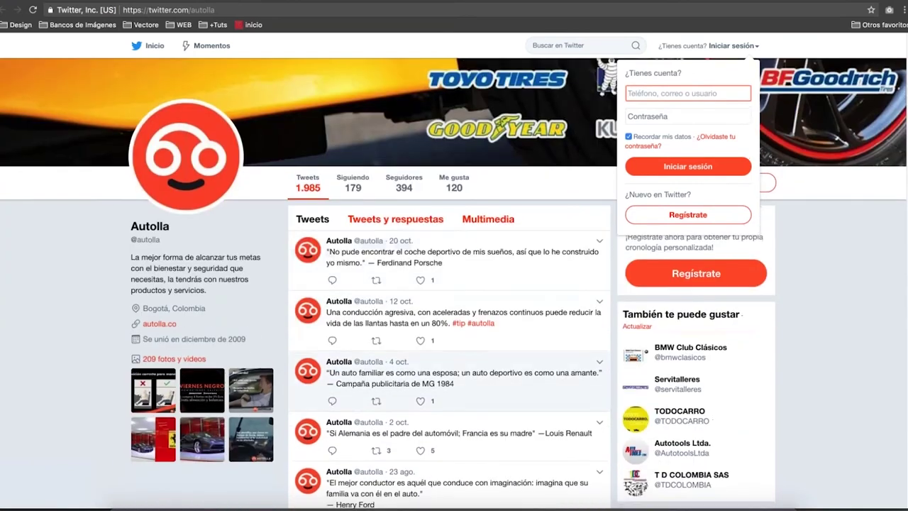
{"action": "scroll", "coordinate": [454, 283], "scroll_direction": "up", "scroll_amount": 1}
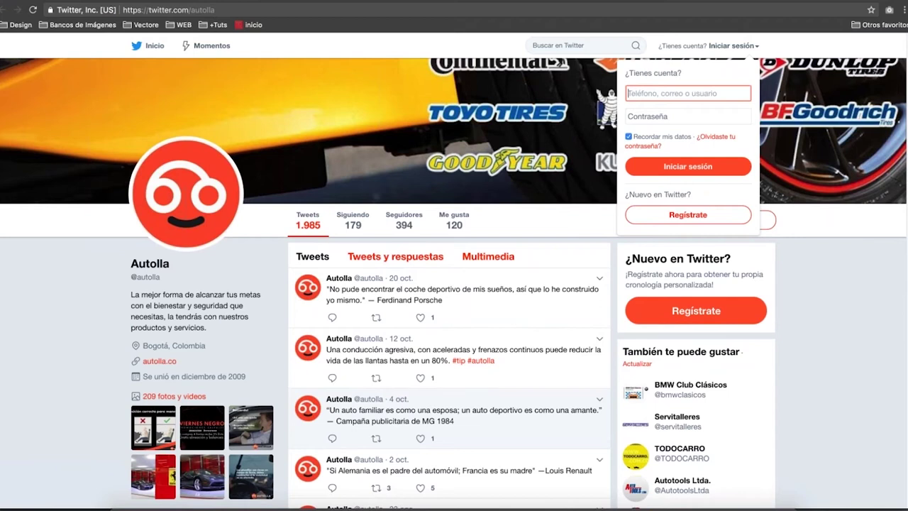
{"action": "scroll", "coordinate": [454, 283], "scroll_direction": "down", "scroll_amount": 1}
{"action": "scroll", "coordinate": [454, 284], "scroll_direction": "down", "scroll_amount": 3}
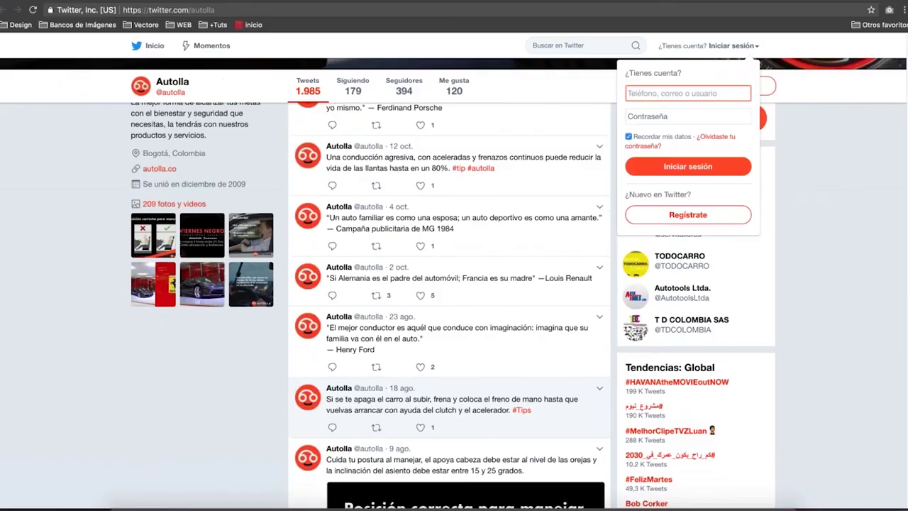
{"action": "key", "text": "ctrl+Up"}
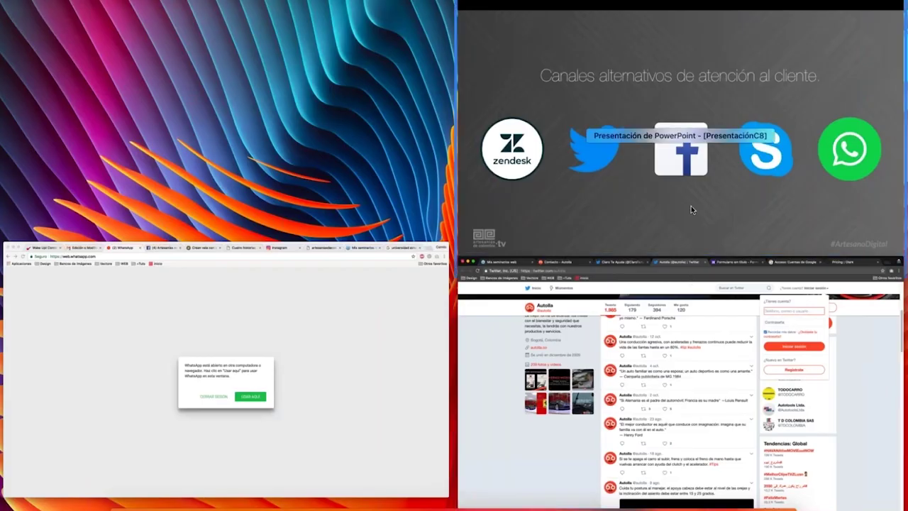
Select the PowerPoint channels presentation from the window overview to bring it back full screen.
{"action": "left_click", "coordinate": [691, 206]}
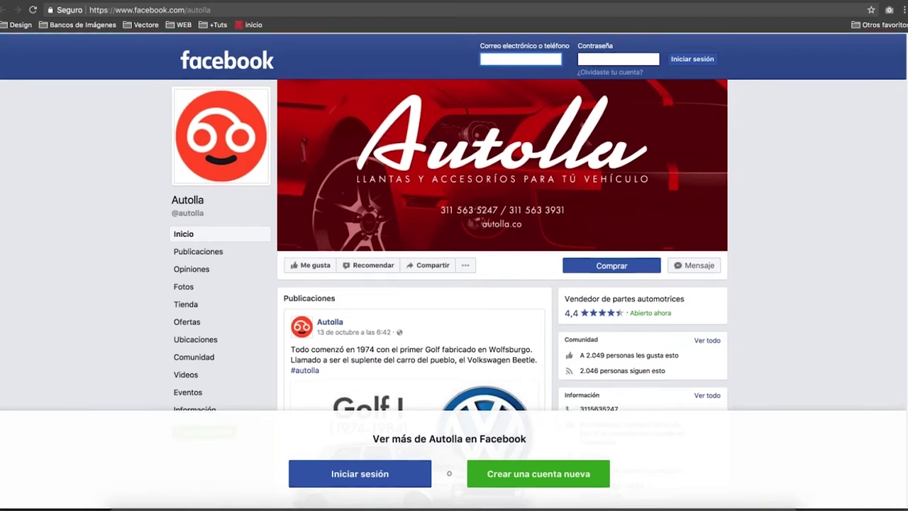
{"action": "scroll", "coordinate": [454, 265], "scroll_direction": "down", "scroll_amount": 2}
{"action": "scroll", "coordinate": [503, 269], "scroll_direction": "down", "scroll_amount": 5}
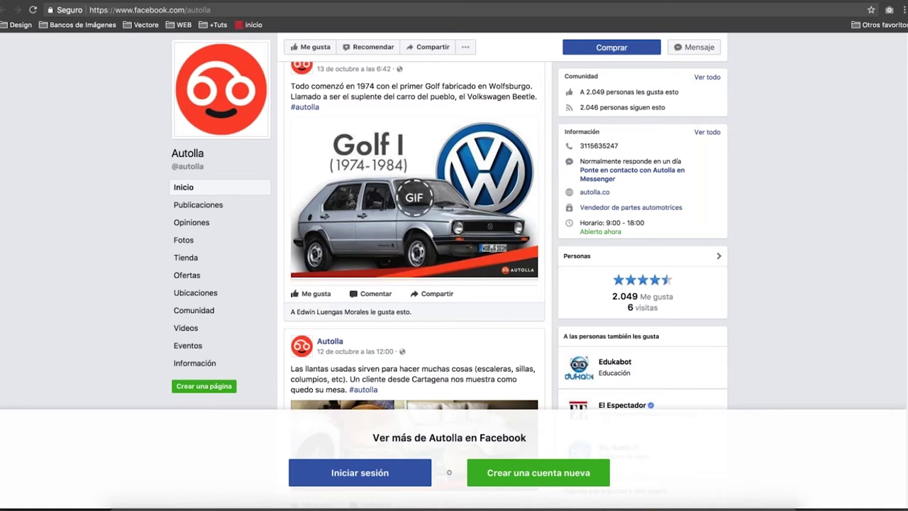
{"action": "scroll", "coordinate": [502, 227], "scroll_direction": "up", "scroll_amount": 2}
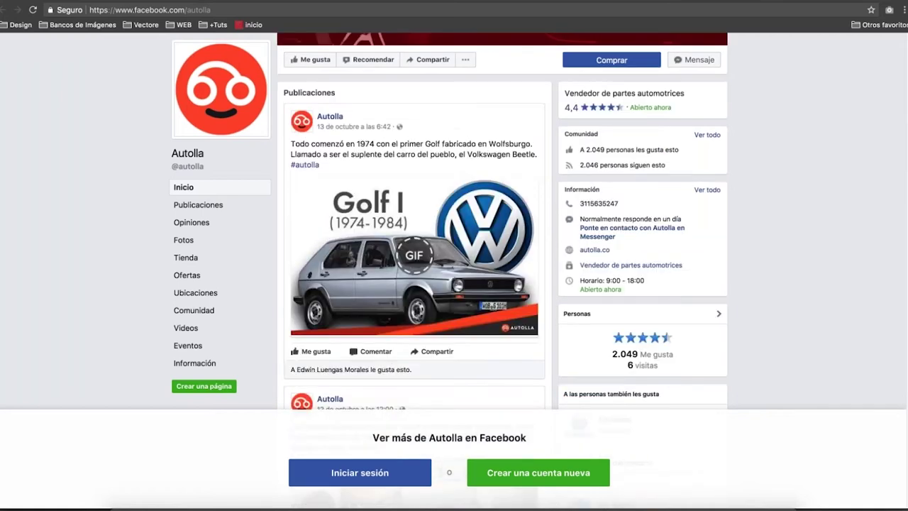
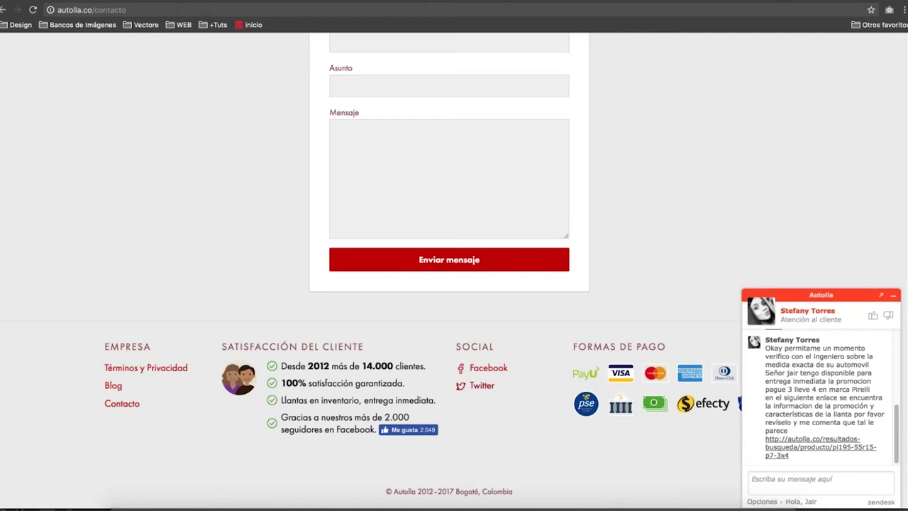
Go back to the Autolla home tire catalogue via the logo and minimise the support chat.
{"action": "scroll", "coordinate": [561, 365], "scroll_direction": "up", "scroll_amount": 10}
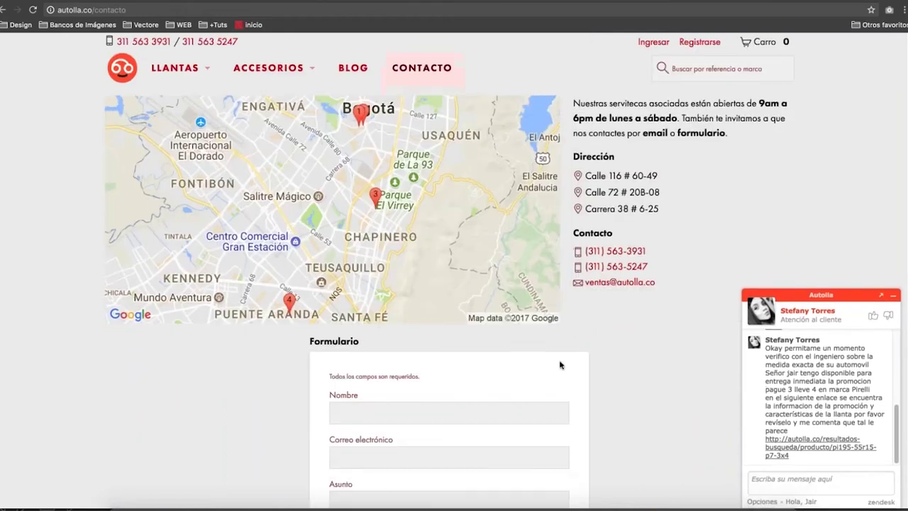
{"action": "scroll", "coordinate": [572, 387], "scroll_direction": "up", "scroll_amount": 3}
{"action": "scroll", "coordinate": [572, 388], "scroll_direction": "down", "scroll_amount": 8}
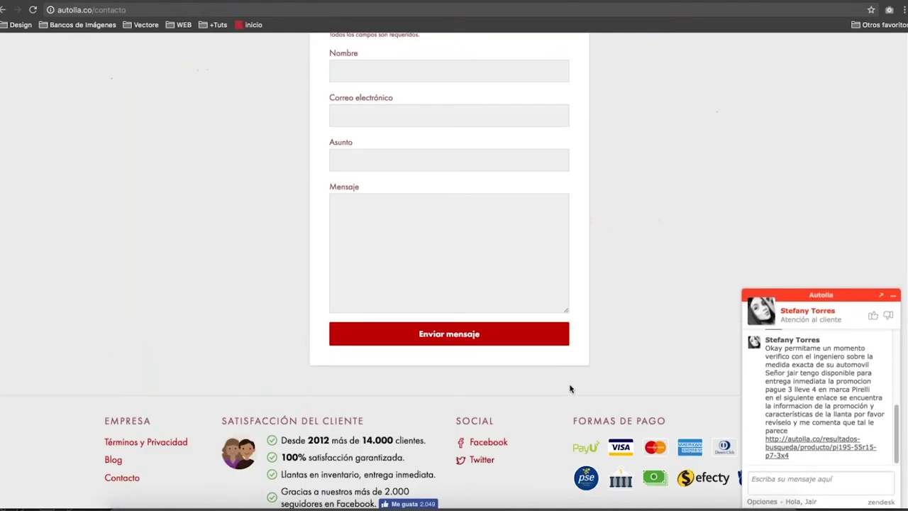
{"action": "scroll", "coordinate": [572, 387], "scroll_direction": "up", "scroll_amount": 10}
{"action": "left_click", "coordinate": [122, 75]}
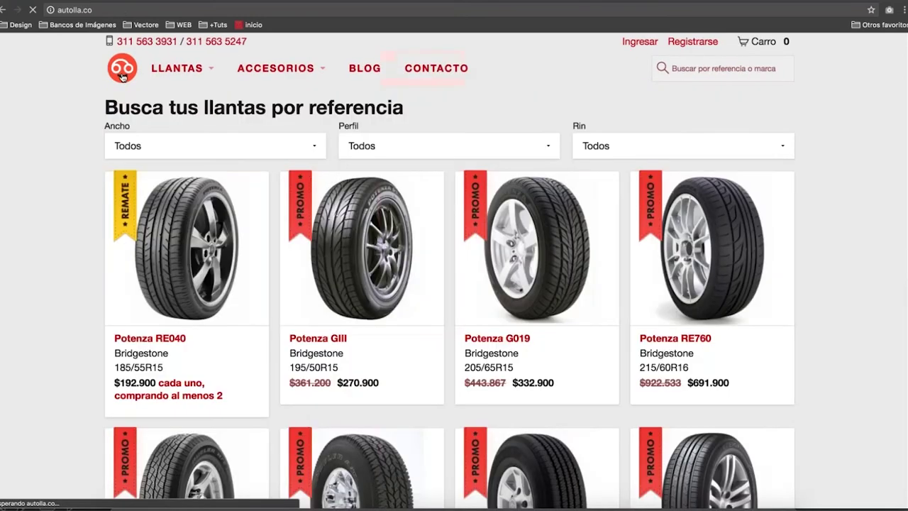
{"action": "scroll", "coordinate": [105, 335], "scroll_direction": "down", "scroll_amount": 15}
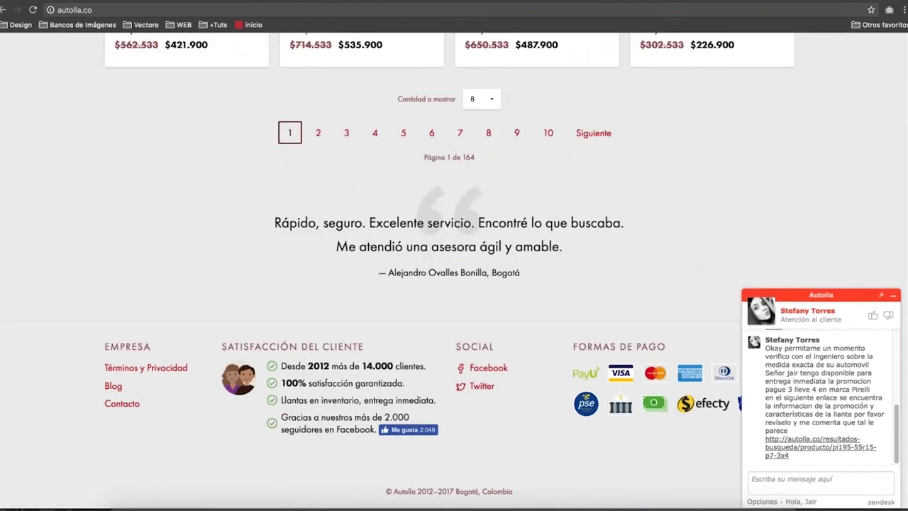
{"action": "left_click", "coordinate": [893, 294]}
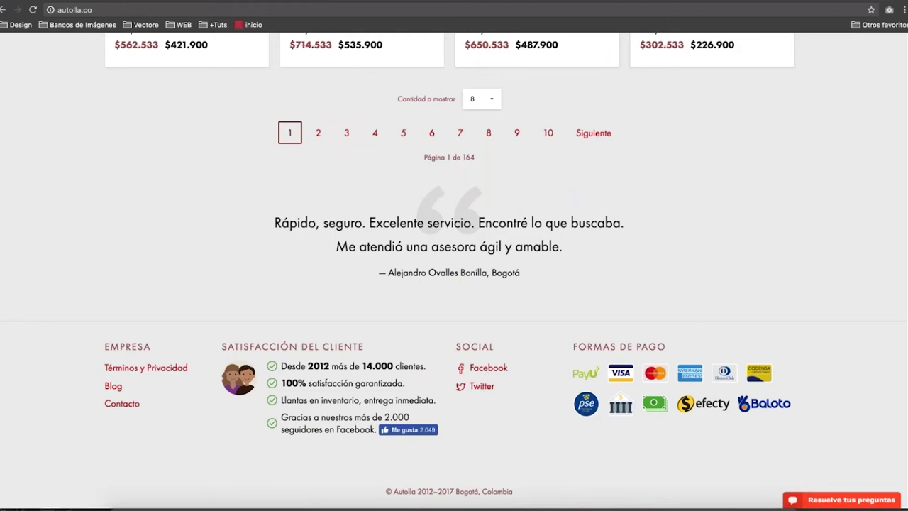
{"action": "left_click_drag", "start_coordinate": [282, 419], "coordinate": [381, 402]}
{"action": "left_click", "coordinate": [383, 401]}
{"action": "left_click_drag", "start_coordinate": [281, 419], "coordinate": [410, 418]}
{"action": "left_click", "coordinate": [410, 417]}
{"action": "triple_click", "coordinate": [328, 418]}
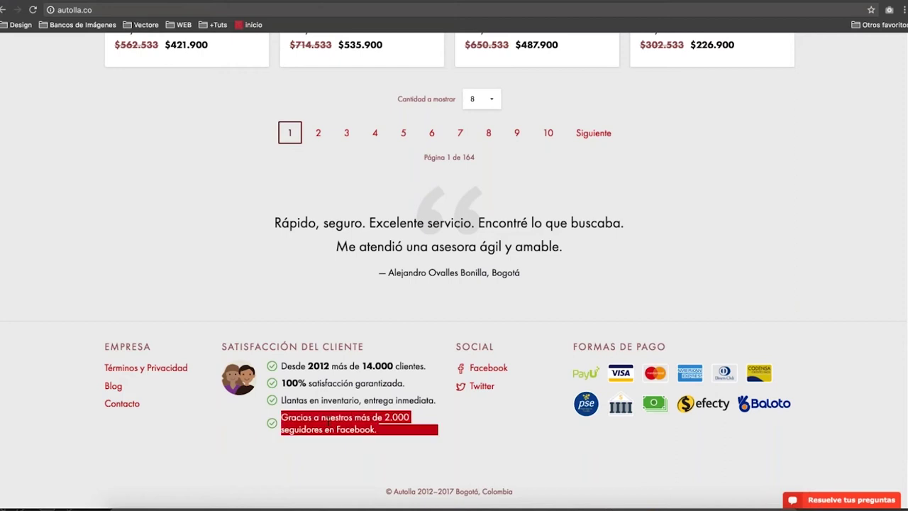
{"action": "left_click", "coordinate": [327, 419]}
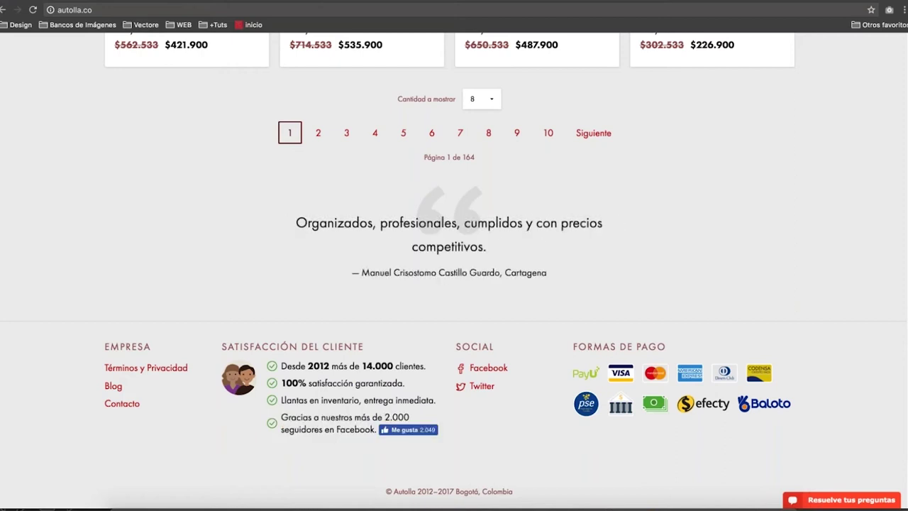
{"action": "triple_click", "coordinate": [323, 429]}
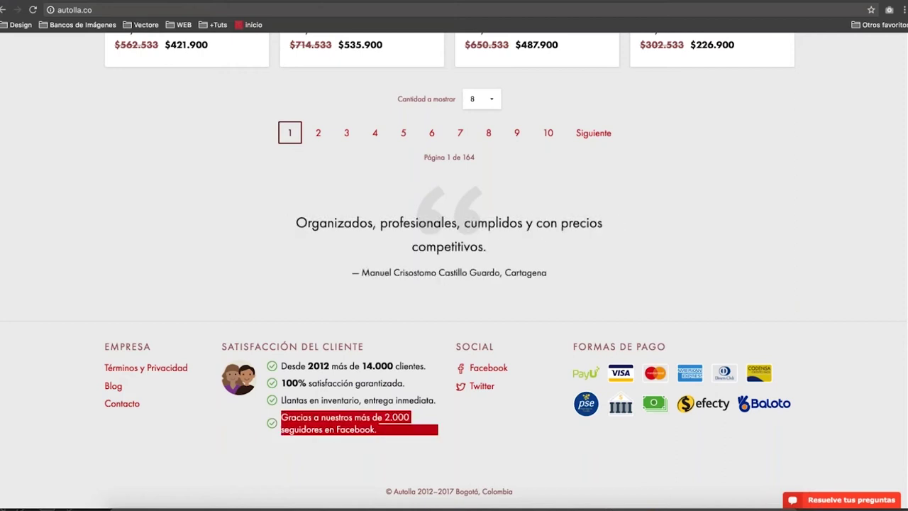
{"action": "left_click", "coordinate": [322, 428]}
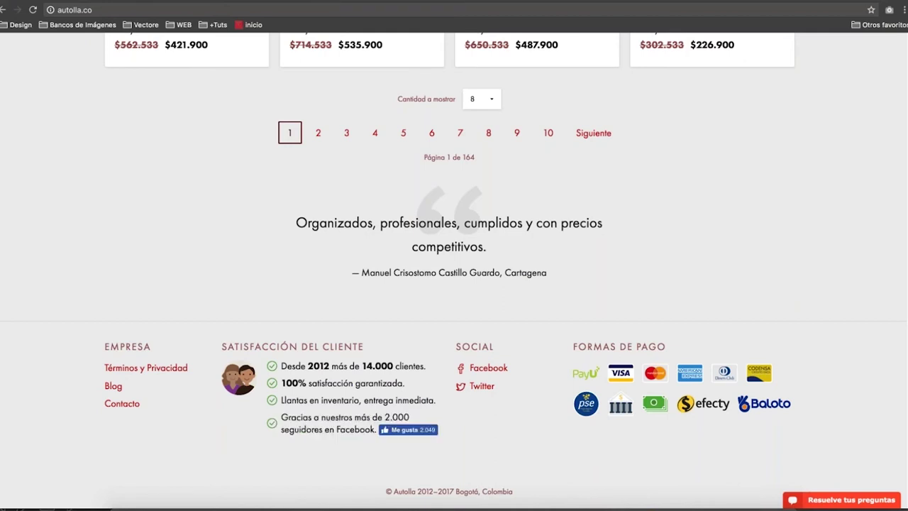
{"action": "triple_click", "coordinate": [410, 419]}
{"action": "left_click", "coordinate": [418, 418]}
{"action": "scroll", "coordinate": [552, 330], "scroll_direction": "up", "scroll_amount": 1}
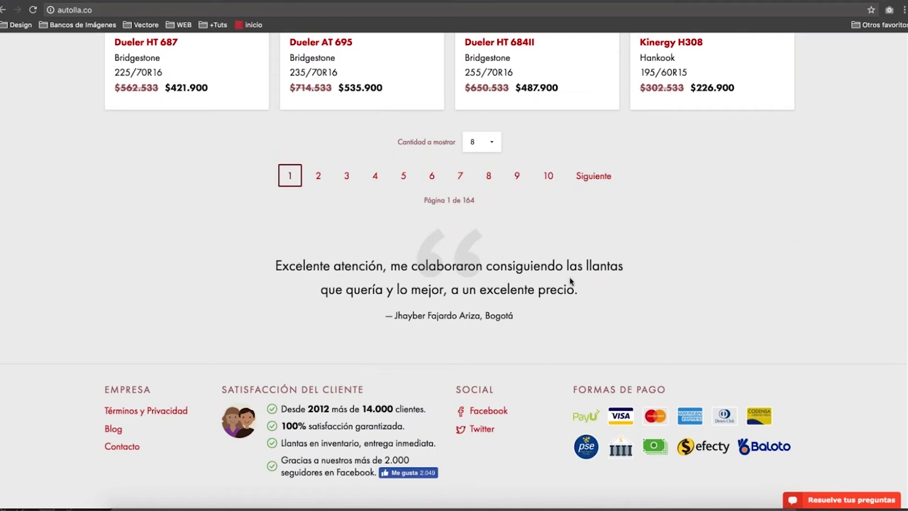
{"action": "triple_click", "coordinate": [525, 266]}
{"action": "double_click", "coordinate": [525, 266]}
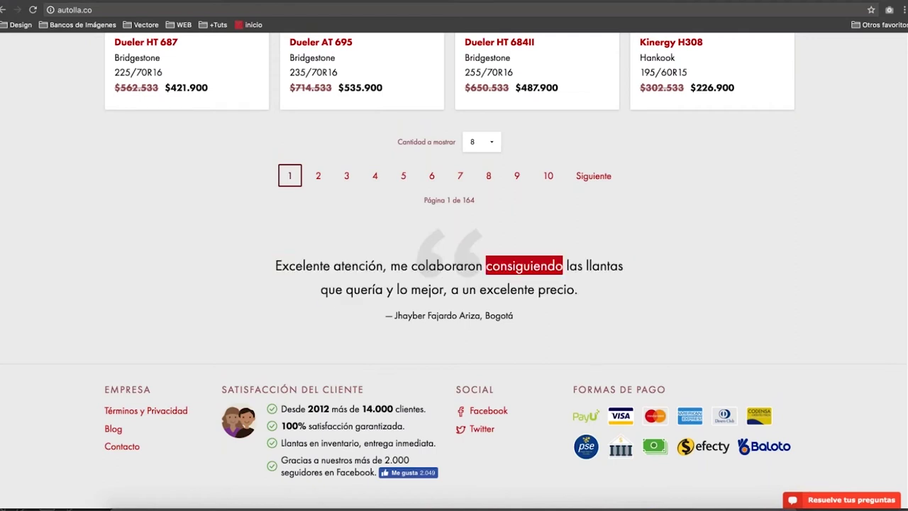
{"action": "left_click", "coordinate": [525, 266]}
{"action": "left_click_drag", "start_coordinate": [514, 315], "coordinate": [322, 251]}
{"action": "double_click", "coordinate": [358, 265]}
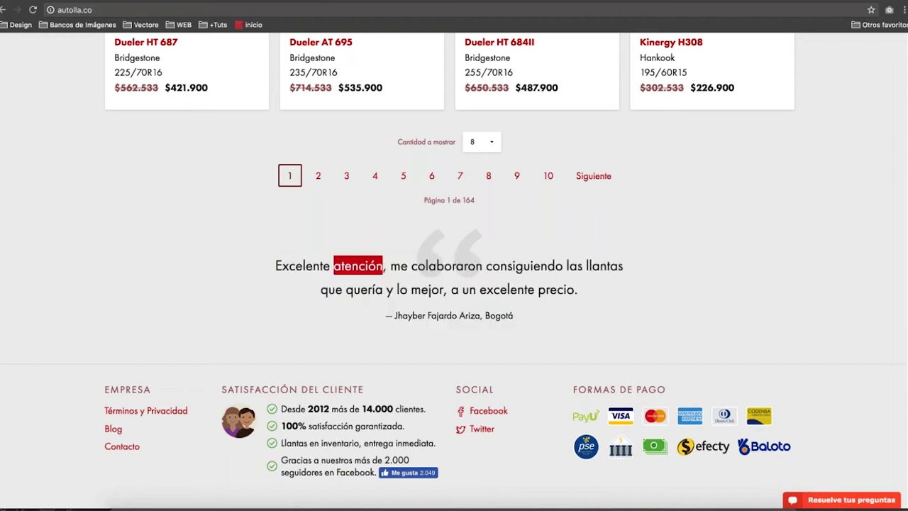
{"action": "triple_click", "coordinate": [358, 266]}
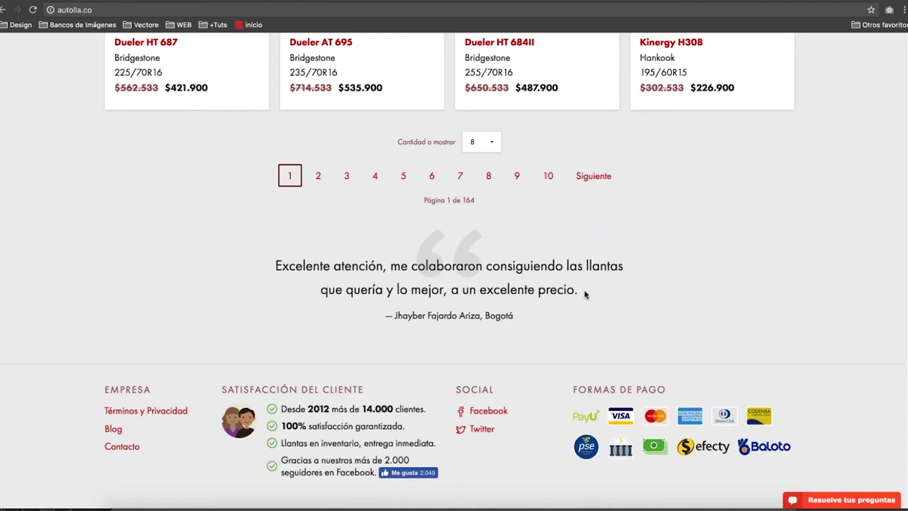
{"action": "left_click_drag", "start_coordinate": [586, 294], "coordinate": [367, 233]}
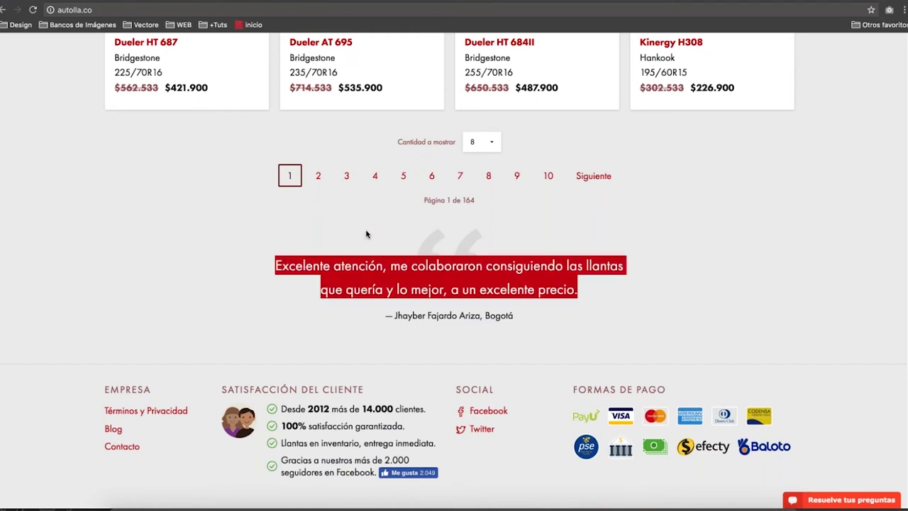
{"action": "double_click", "coordinate": [466, 252]}
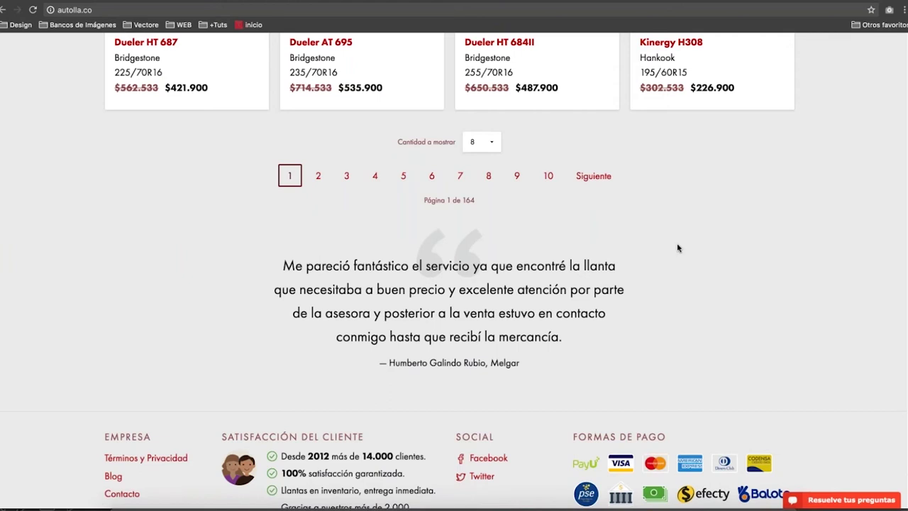
Scroll the home catalogue, then go to the Contacto page from the top navigation.
{"action": "scroll", "coordinate": [678, 248], "scroll_direction": "up", "scroll_amount": 5}
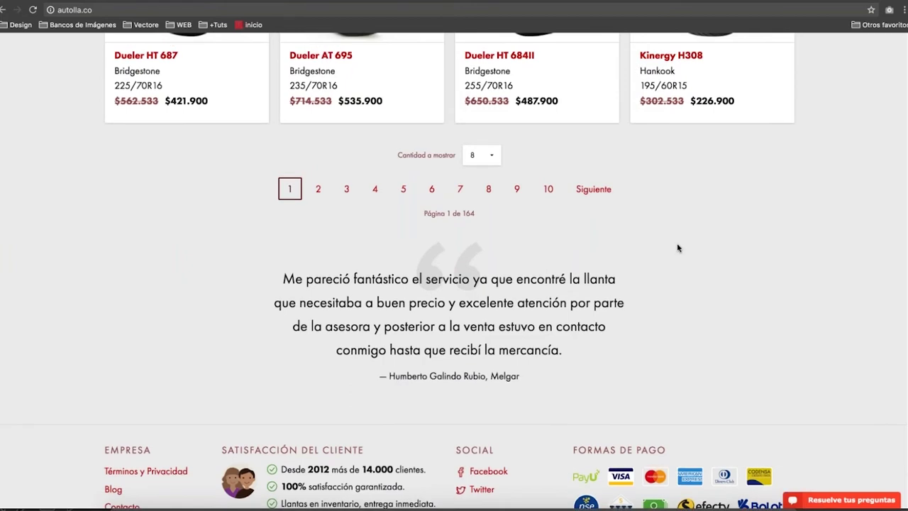
{"action": "scroll", "coordinate": [678, 247], "scroll_direction": "down", "scroll_amount": 6}
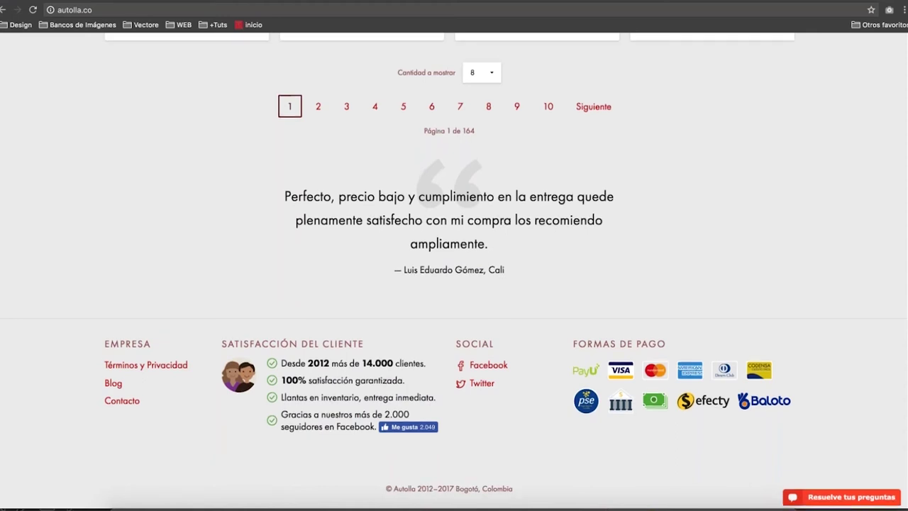
{"action": "scroll", "coordinate": [779, 115], "scroll_direction": "up", "scroll_amount": 20}
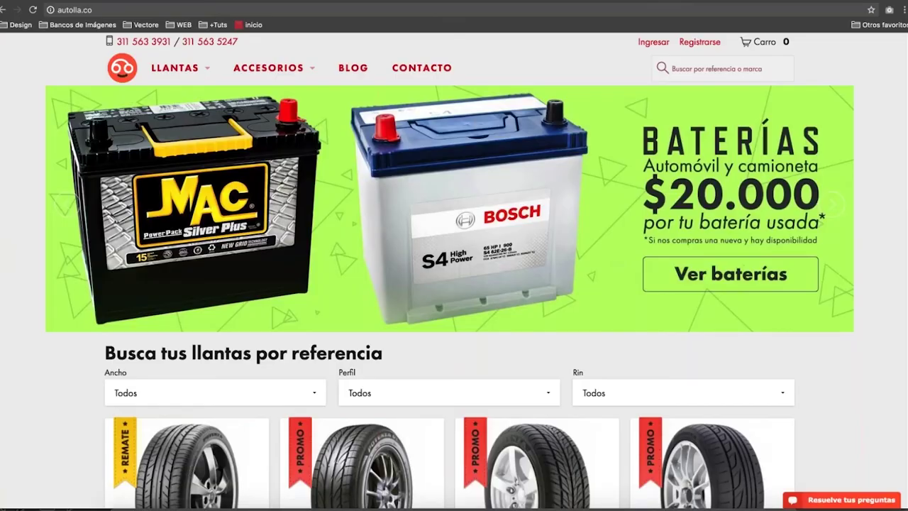
{"action": "left_click", "coordinate": [665, 297]}
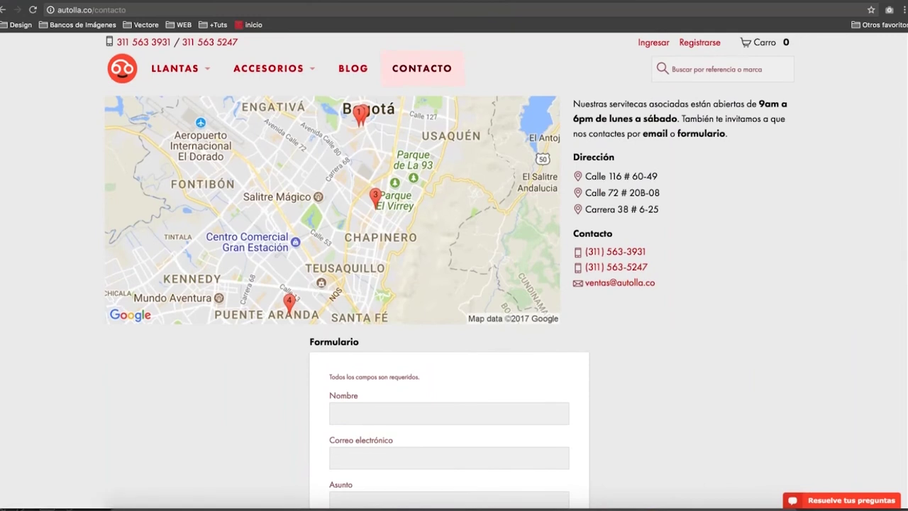
{"action": "scroll", "coordinate": [454, 270], "scroll_direction": "down", "scroll_amount": 5}
Inspect the Nombre field and the note that all fields are required.
{"action": "scroll", "coordinate": [454, 269], "scroll_direction": "up", "scroll_amount": 3}
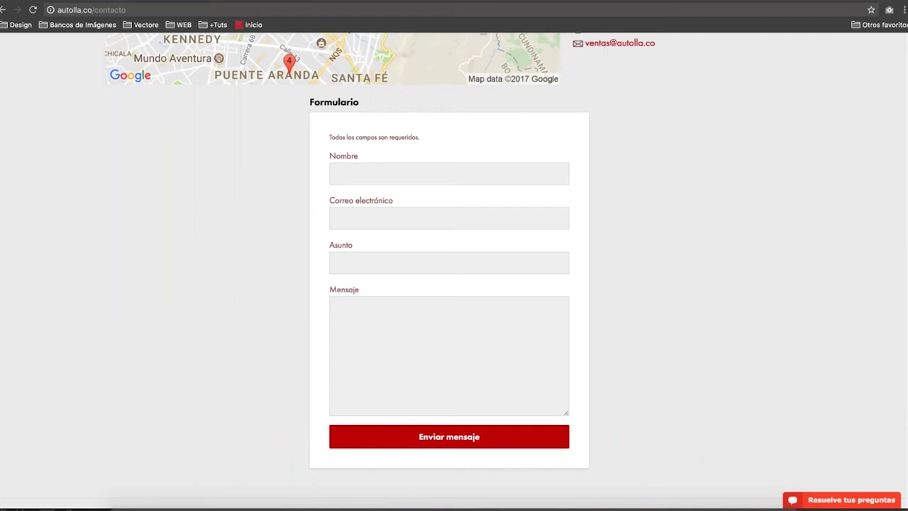
{"action": "left_click", "coordinate": [335, 173]}
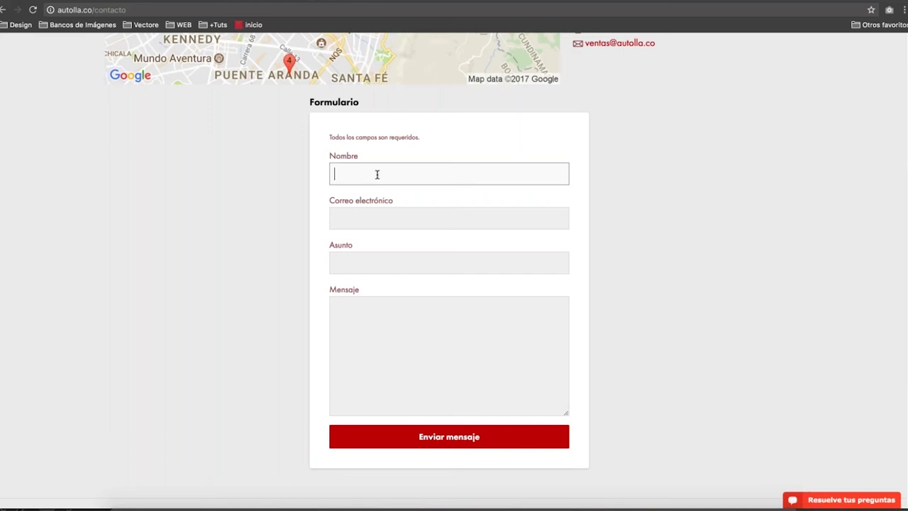
{"action": "double_click", "coordinate": [343, 156]}
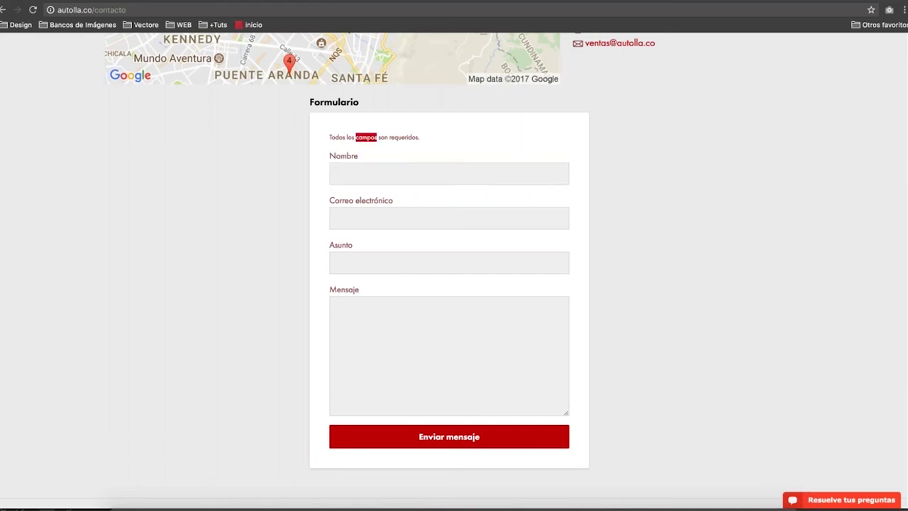
{"action": "triple_click", "coordinate": [366, 137]}
{"action": "left_click", "coordinate": [383, 174]}
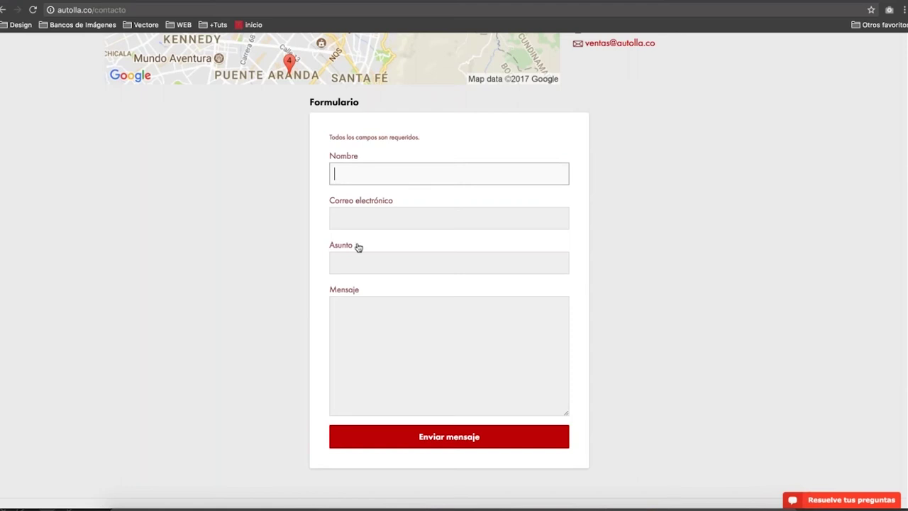
Scroll through the contact form and footer, selecting the Asunto field along the way.
{"action": "scroll", "coordinate": [358, 247], "scroll_direction": "up", "scroll_amount": 3}
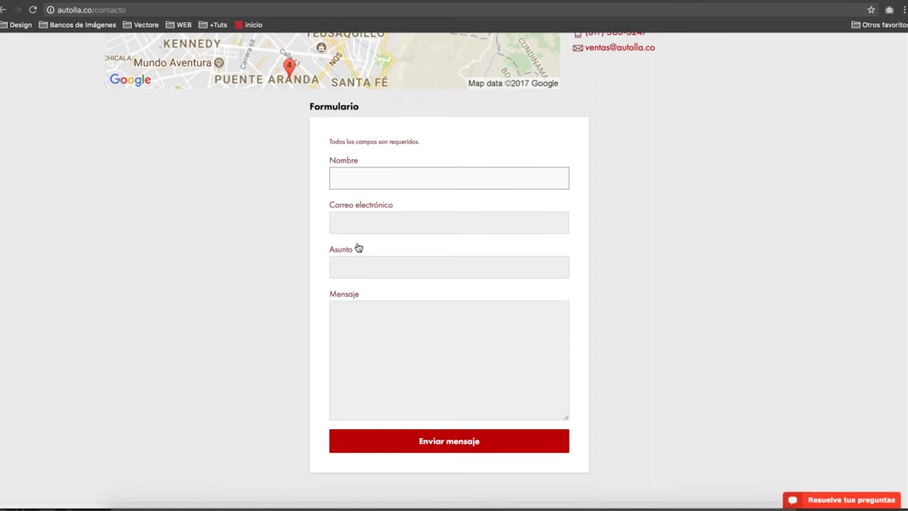
{"action": "scroll", "coordinate": [358, 247], "scroll_direction": "down", "scroll_amount": 6}
{"action": "scroll", "coordinate": [359, 246], "scroll_direction": "down", "scroll_amount": 1}
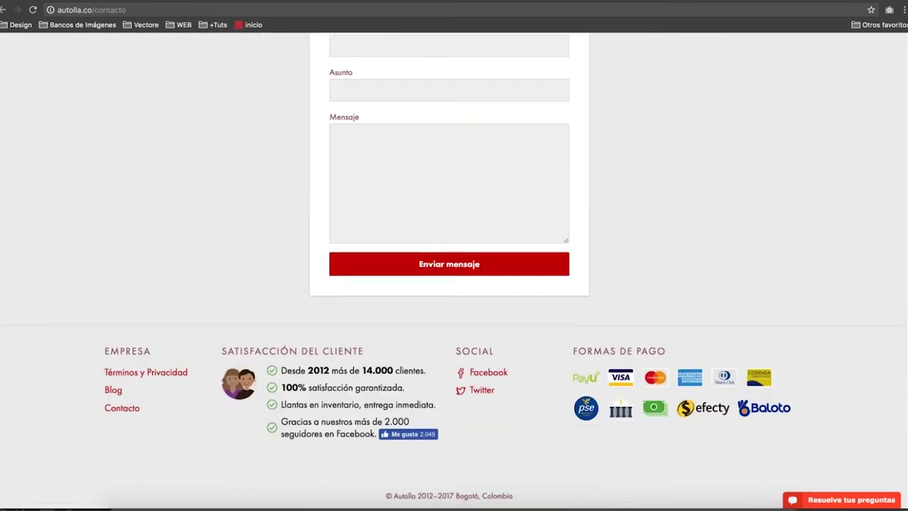
{"action": "scroll", "coordinate": [355, 248], "scroll_direction": "up", "scroll_amount": 2}
{"action": "scroll", "coordinate": [355, 248], "scroll_direction": "up", "scroll_amount": 1}
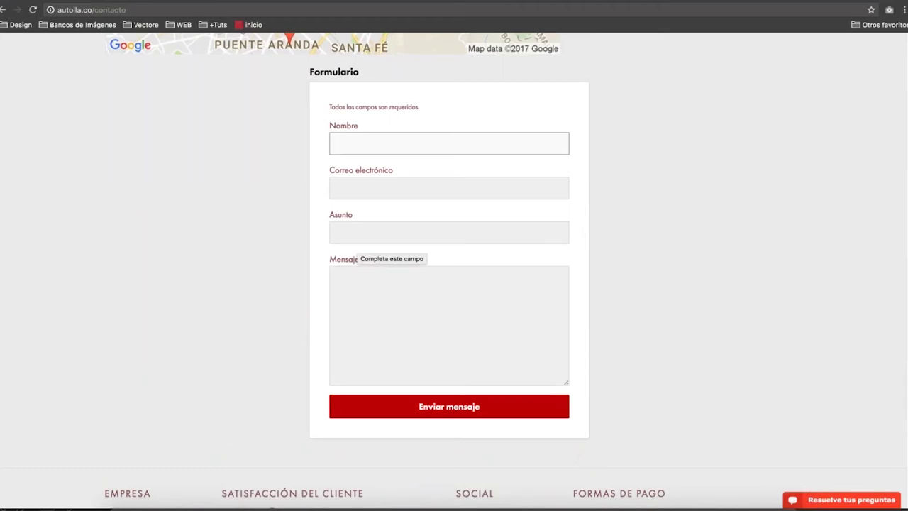
{"action": "scroll", "coordinate": [355, 248], "scroll_direction": "down", "scroll_amount": 1}
{"action": "scroll", "coordinate": [362, 279], "scroll_direction": "up", "scroll_amount": 3}
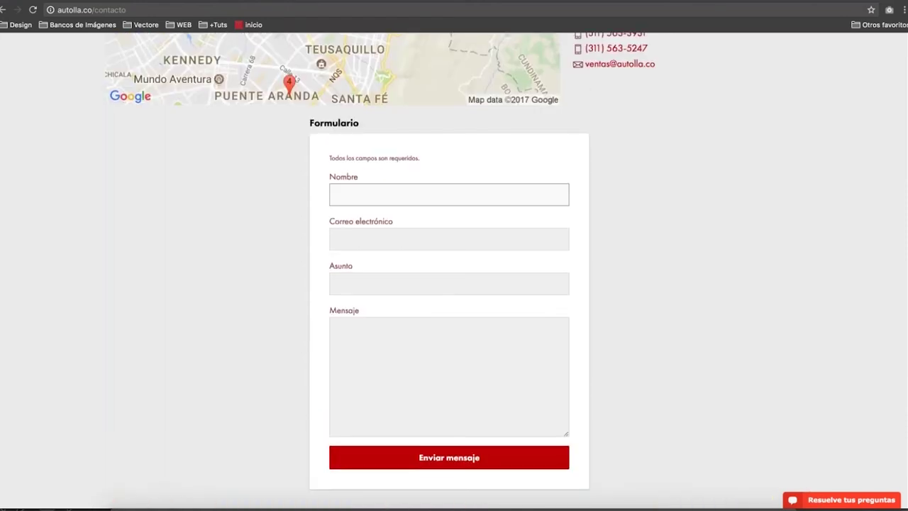
{"action": "left_click", "coordinate": [362, 278]}
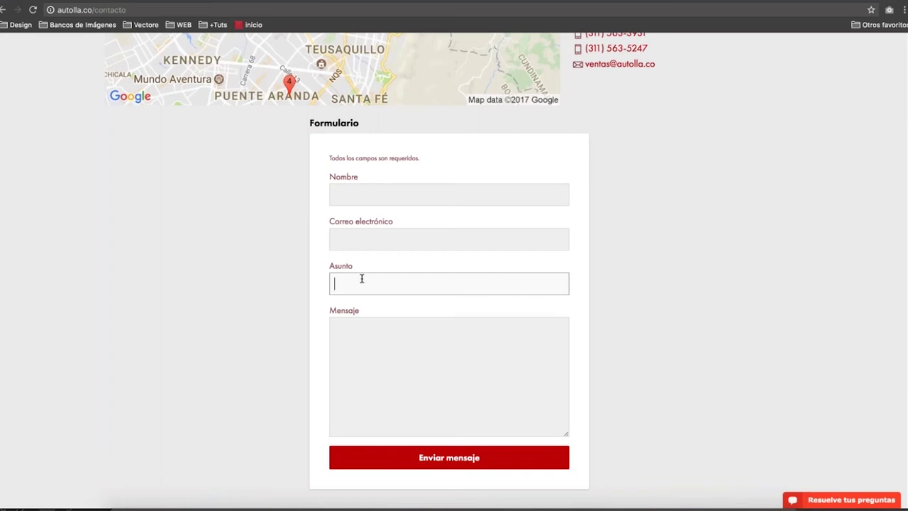
{"action": "scroll", "coordinate": [362, 278], "scroll_direction": "down", "scroll_amount": 5}
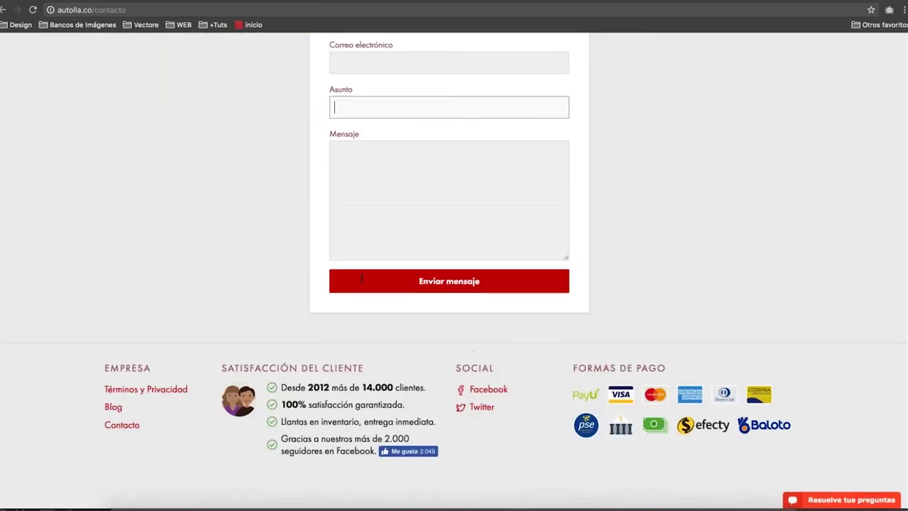
{"action": "scroll", "coordinate": [362, 279], "scroll_direction": "up", "scroll_amount": 6}
{"action": "mouse_move", "coordinate": [184, 71]}
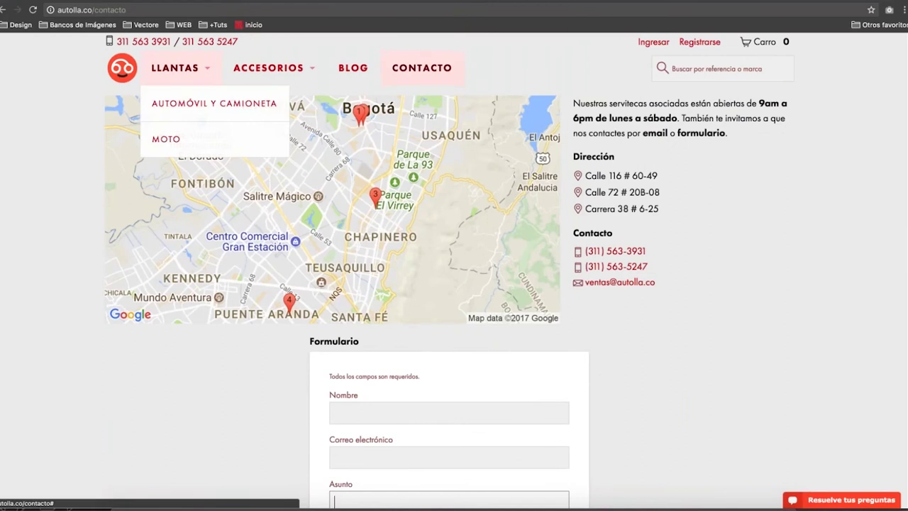
Open the Automóvil y Camioneta tire listing and page to results 10, 14 and 18.
{"action": "left_click", "coordinate": [191, 103]}
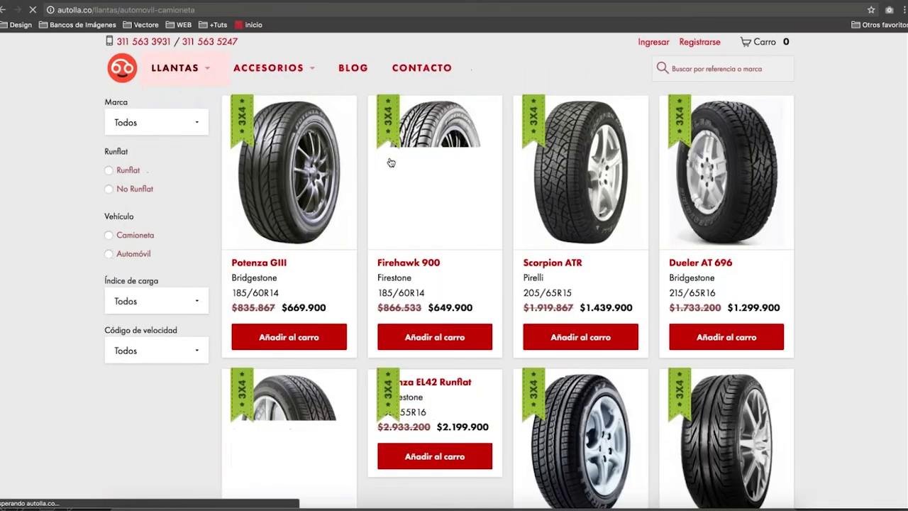
{"action": "scroll", "coordinate": [474, 201], "scroll_direction": "down", "scroll_amount": 15}
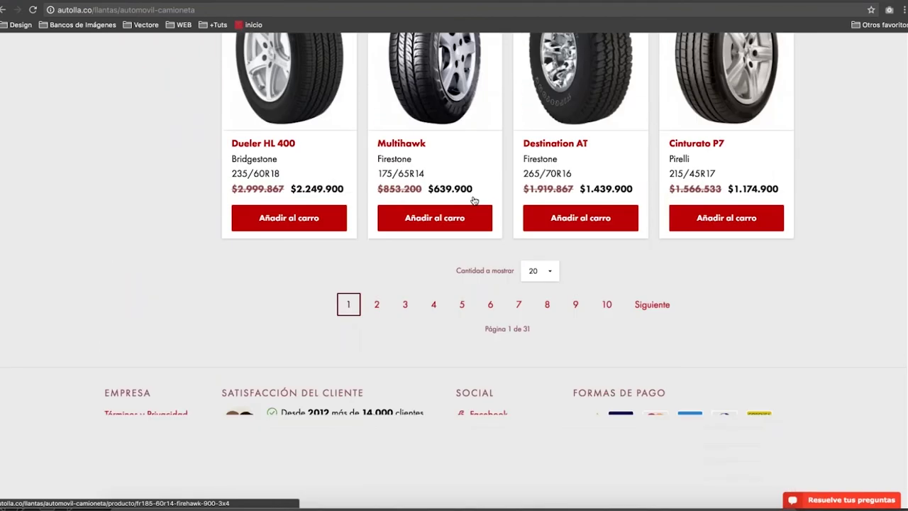
{"action": "scroll", "coordinate": [474, 201], "scroll_direction": "down", "scroll_amount": 1}
{"action": "left_click", "coordinate": [600, 264]}
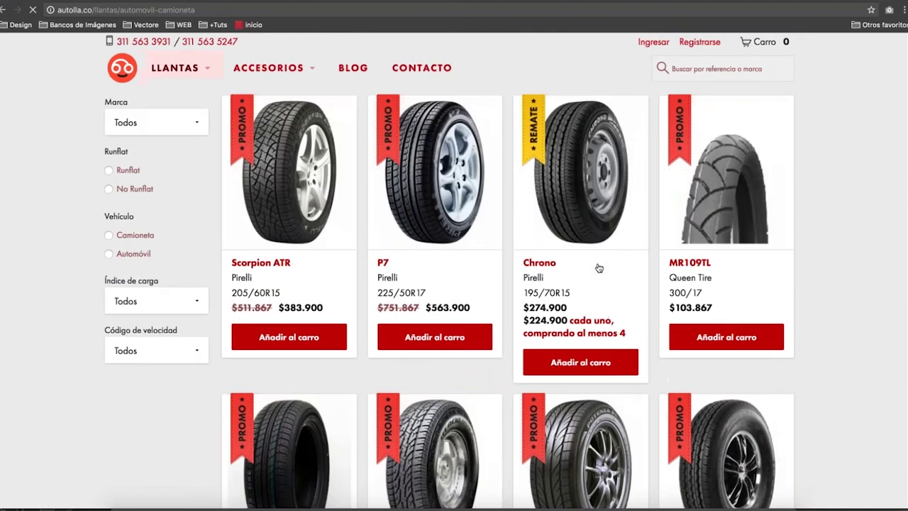
{"action": "scroll", "coordinate": [599, 267], "scroll_direction": "down", "scroll_amount": 15}
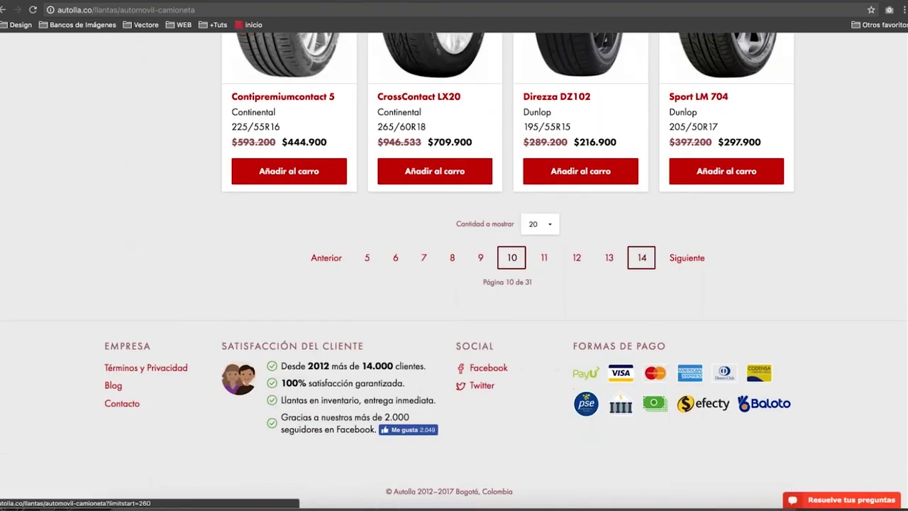
{"action": "left_click", "coordinate": [641, 258]}
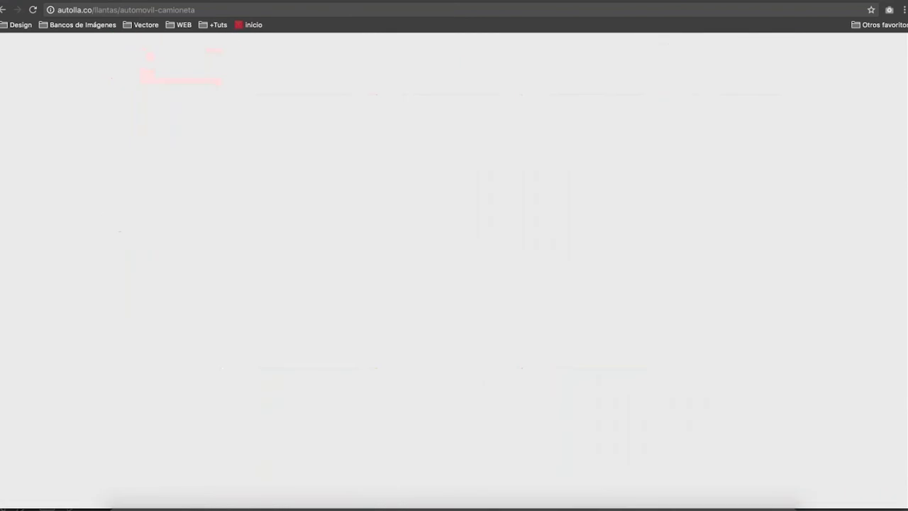
{"action": "scroll", "coordinate": [695, 360], "scroll_direction": "down", "scroll_amount": 15}
{"action": "left_click", "coordinate": [651, 360]}
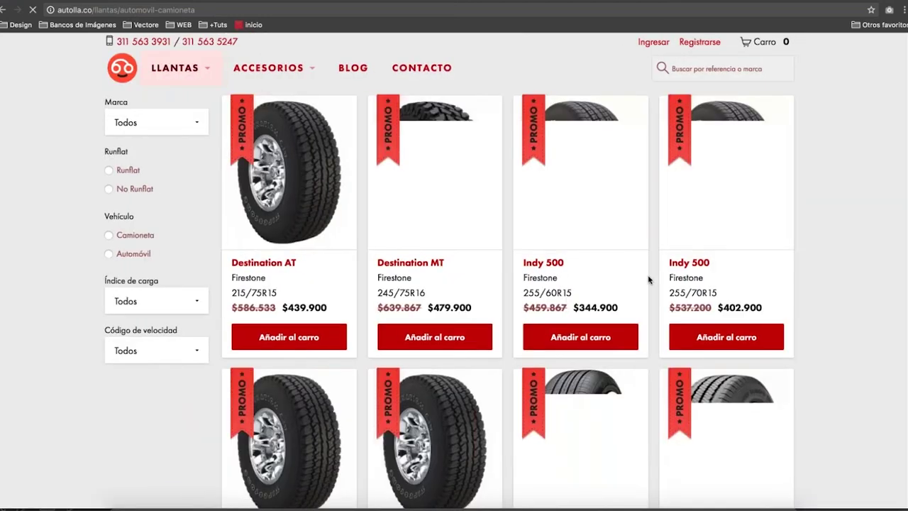
Continue paging through results 22, 26 and 30 to the last page, 31.
{"action": "scroll", "coordinate": [650, 279], "scroll_direction": "down", "scroll_amount": 15}
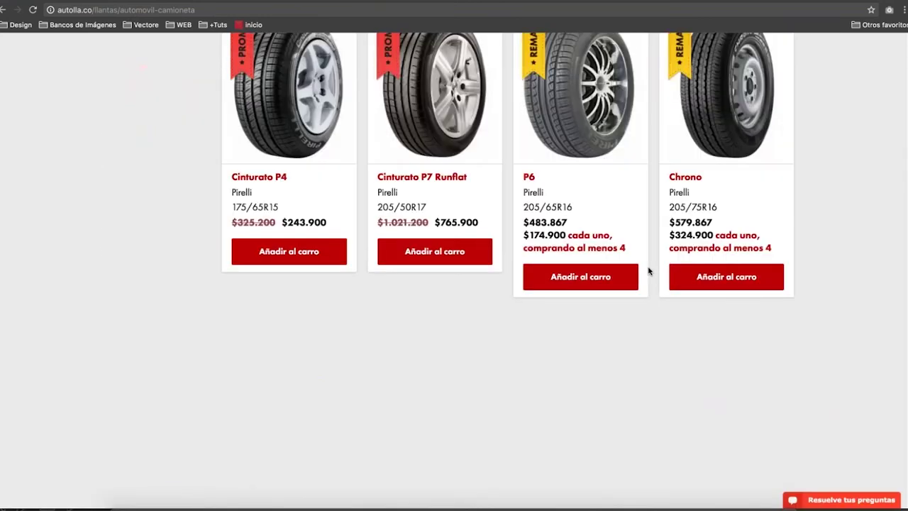
{"action": "left_click", "coordinate": [652, 261]}
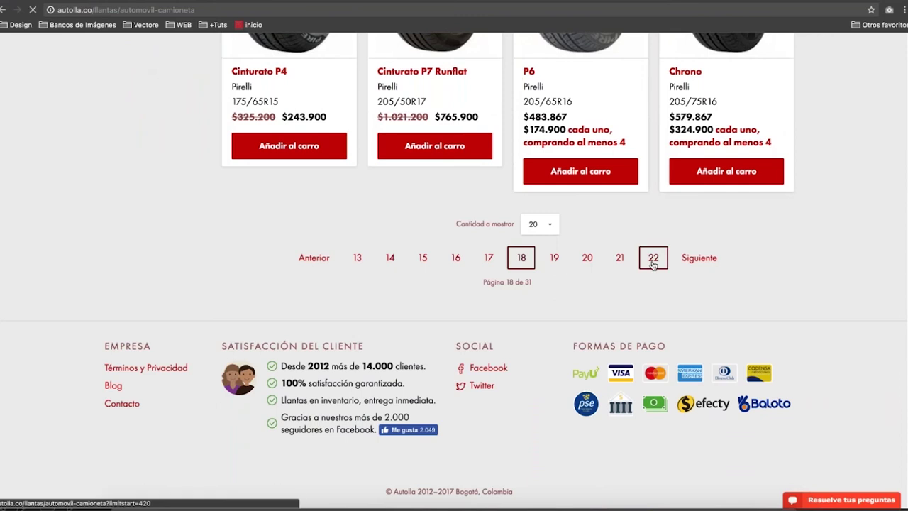
{"action": "scroll", "coordinate": [652, 265], "scroll_direction": "down", "scroll_amount": 15}
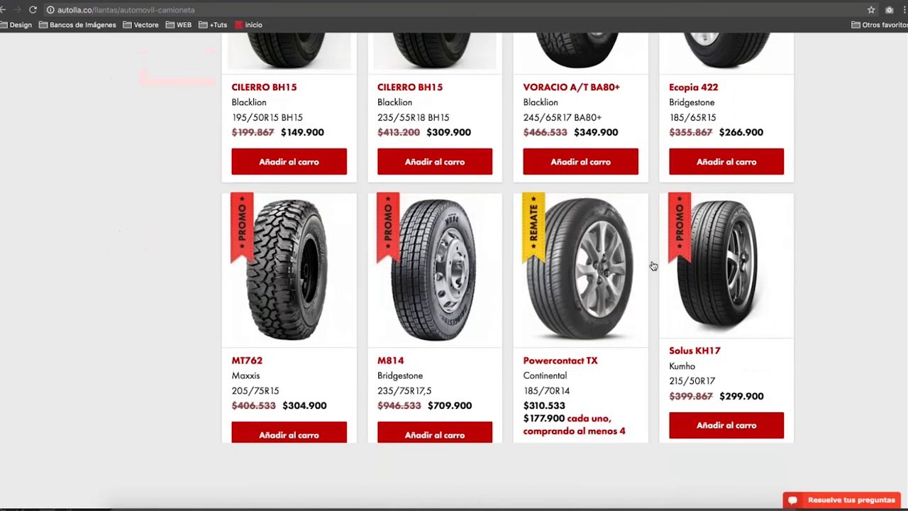
{"action": "left_click", "coordinate": [655, 372]}
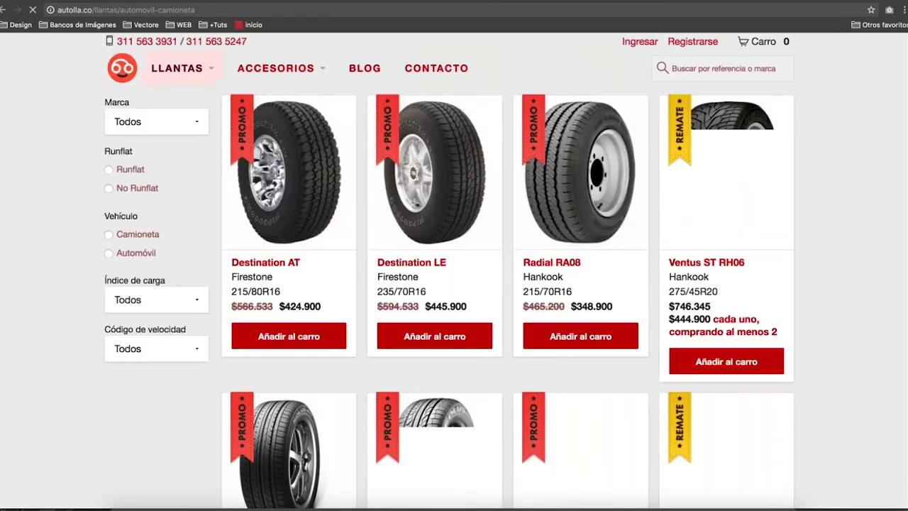
{"action": "scroll", "coordinate": [449, 271], "scroll_direction": "down", "scroll_amount": 1}
{"action": "scroll", "coordinate": [657, 260], "scroll_direction": "down", "scroll_amount": 20}
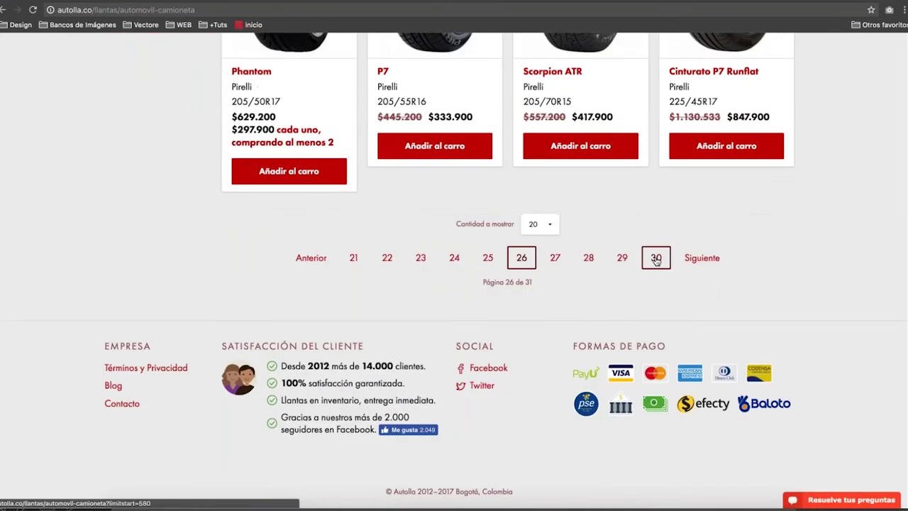
{"action": "left_click", "coordinate": [656, 261]}
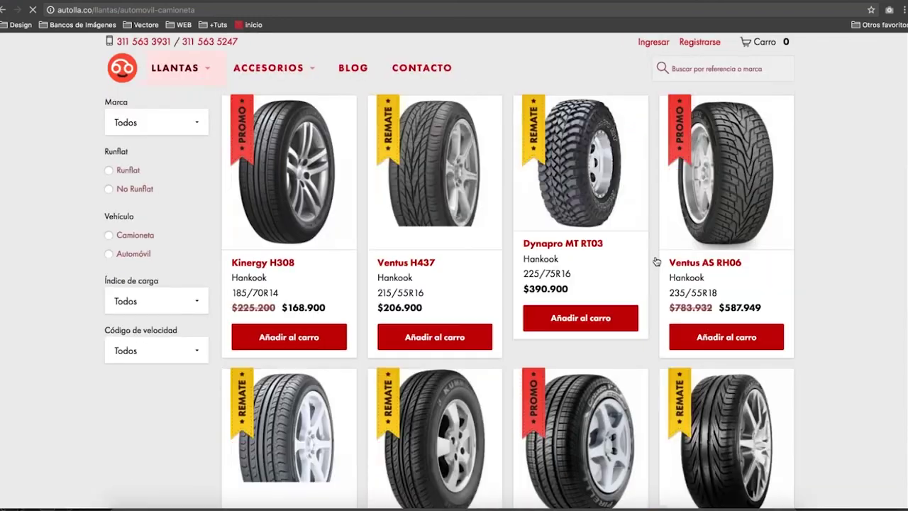
{"action": "scroll", "coordinate": [656, 261], "scroll_direction": "down", "scroll_amount": 20}
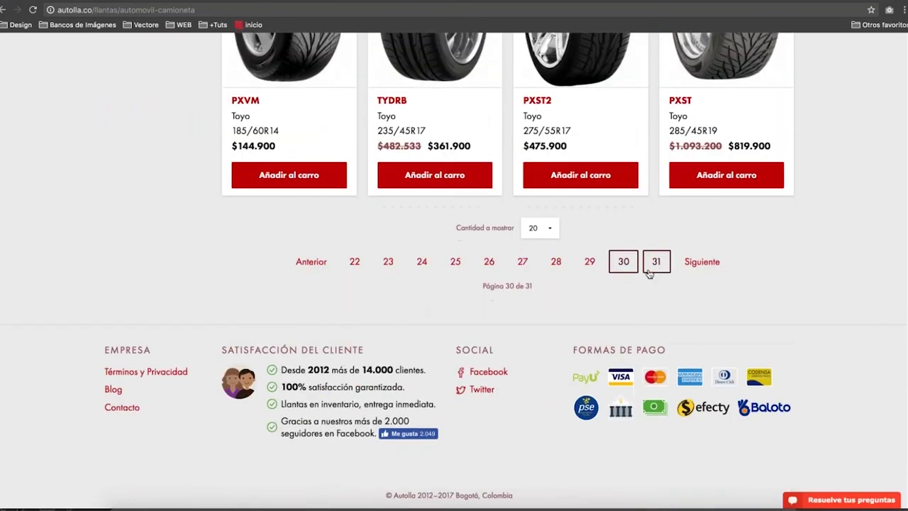
{"action": "left_click", "coordinate": [653, 272]}
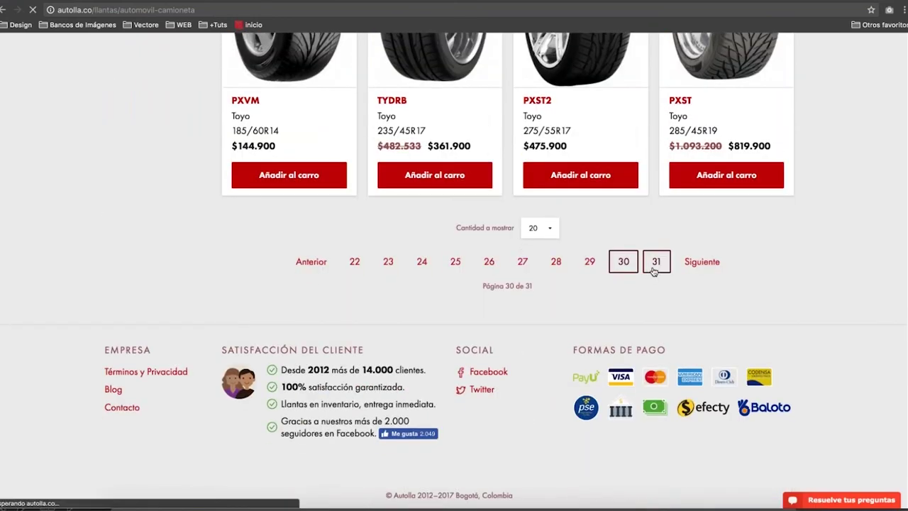
Return home, view the Potenza RE040 product page, then go back home.
{"action": "scroll", "coordinate": [654, 272], "scroll_direction": "down", "scroll_amount": 5}
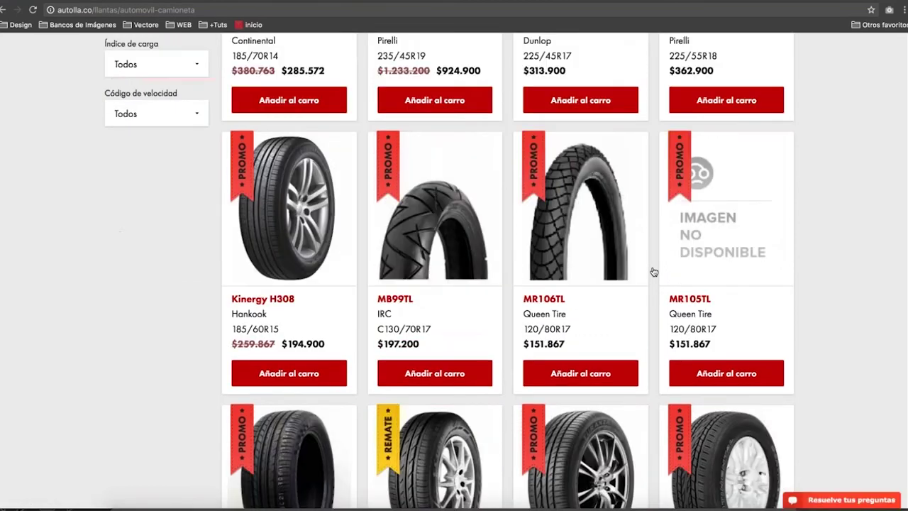
{"action": "scroll", "coordinate": [654, 272], "scroll_direction": "down", "scroll_amount": 6}
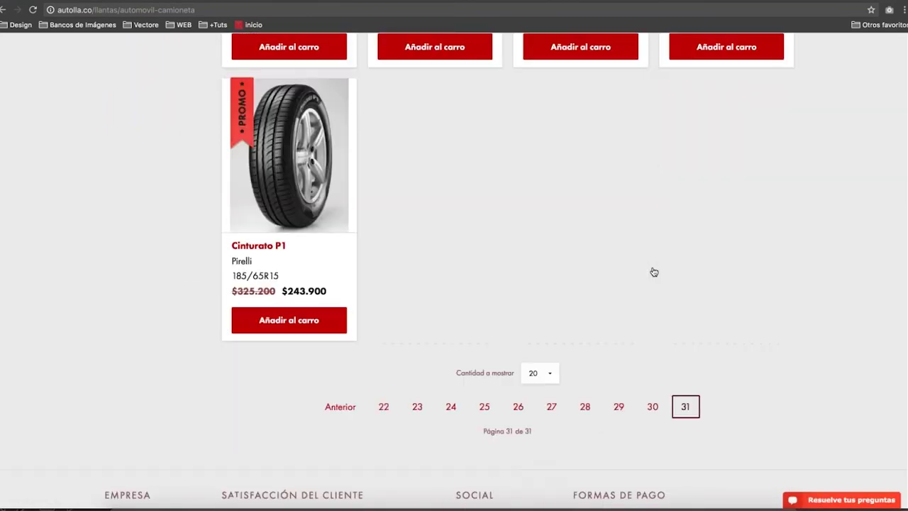
{"action": "scroll", "coordinate": [653, 272], "scroll_direction": "up", "scroll_amount": 5}
{"action": "scroll", "coordinate": [653, 273], "scroll_direction": "up", "scroll_amount": 5}
{"action": "scroll", "coordinate": [234, 149], "scroll_direction": "down", "scroll_amount": 1}
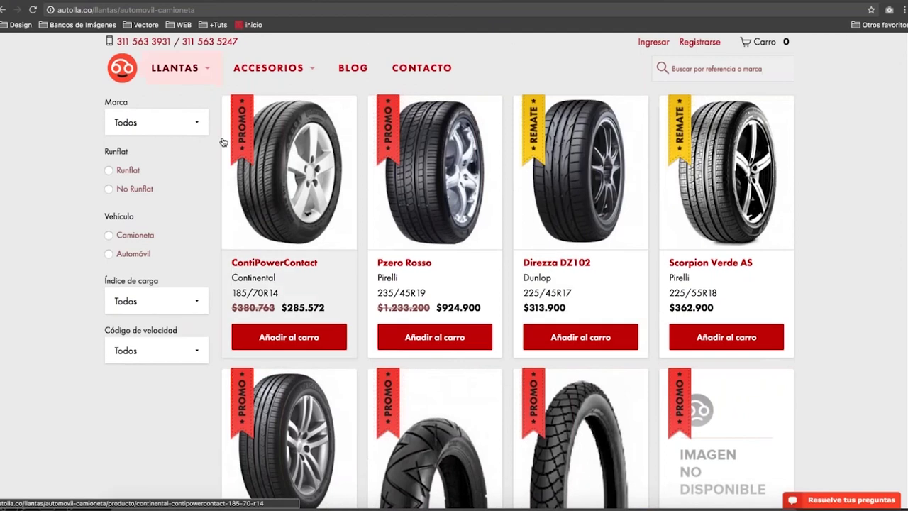
{"action": "left_click", "coordinate": [125, 74]}
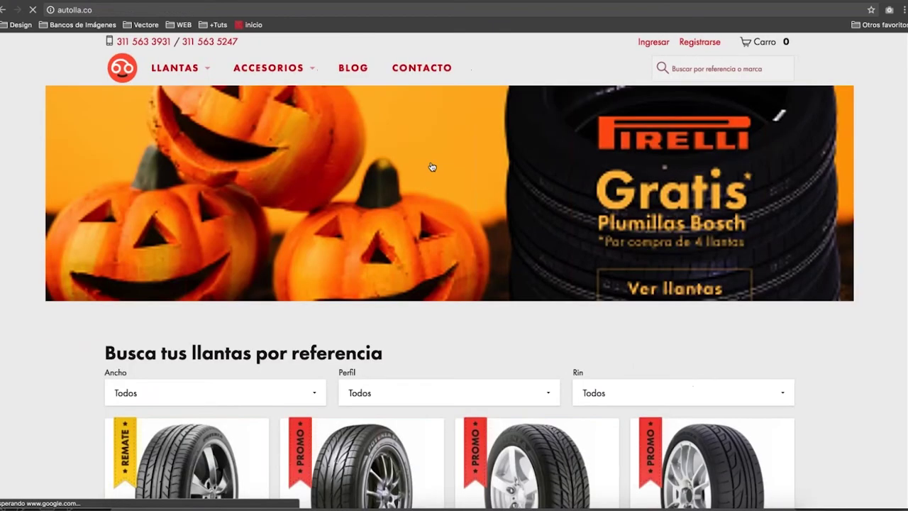
{"action": "scroll", "coordinate": [431, 168], "scroll_direction": "down", "scroll_amount": 4}
{"action": "left_click", "coordinate": [192, 256]}
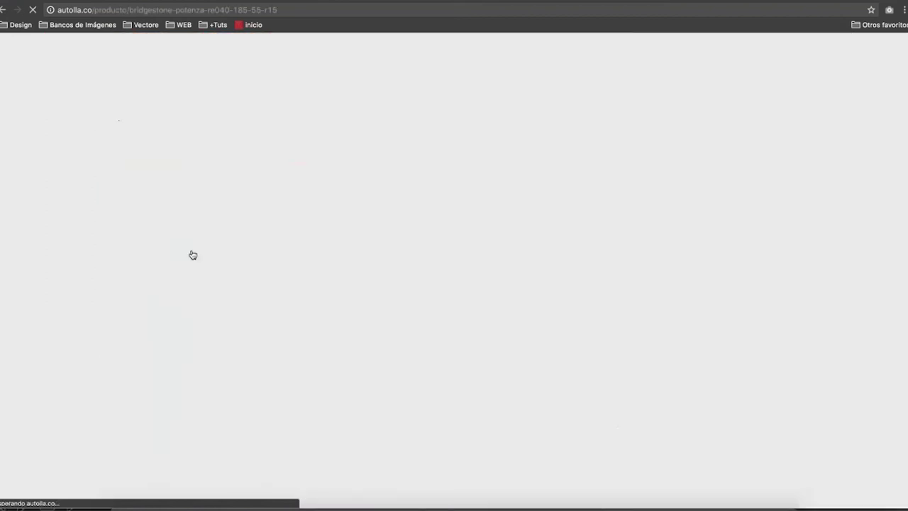
{"action": "left_click", "coordinate": [123, 74]}
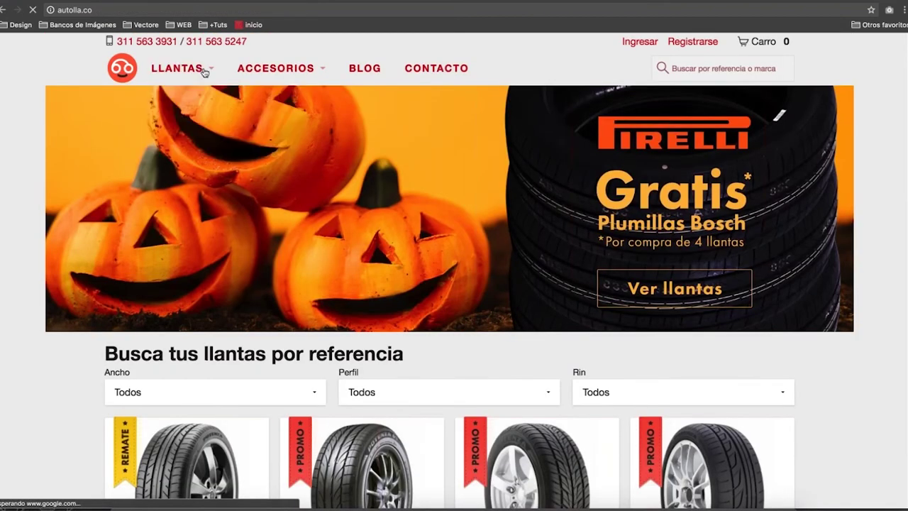
Open the Automóvil y Camioneta listing filtered to the Pirelli brand.
{"action": "mouse_move", "coordinate": [203, 68]}
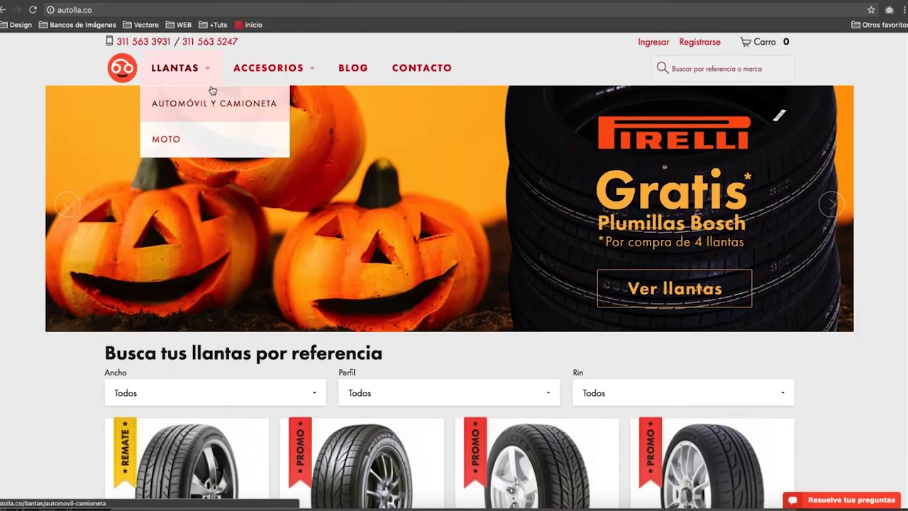
{"action": "left_click", "coordinate": [211, 102]}
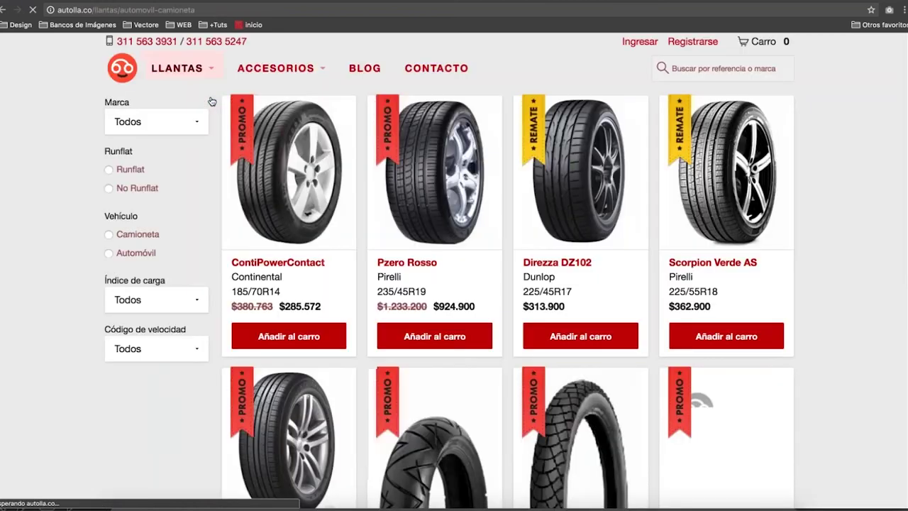
{"action": "left_click", "coordinate": [196, 123]}
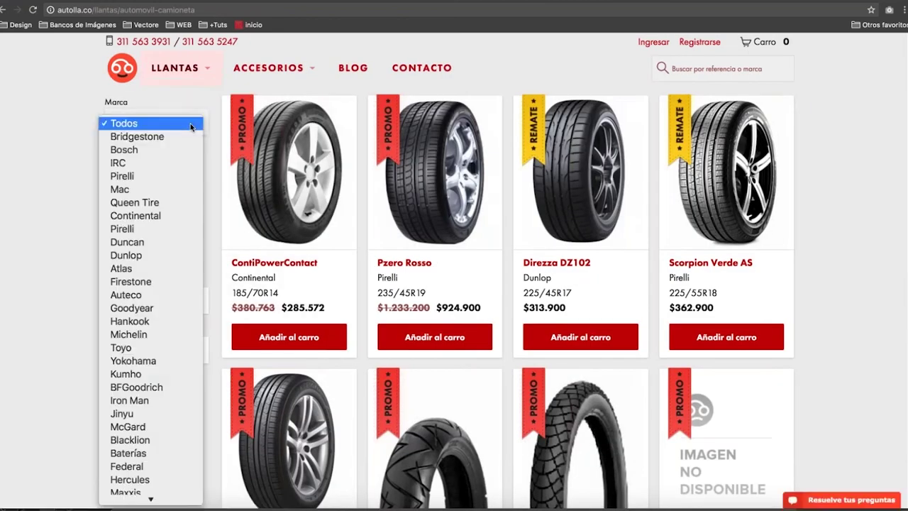
{"action": "left_click", "coordinate": [167, 175]}
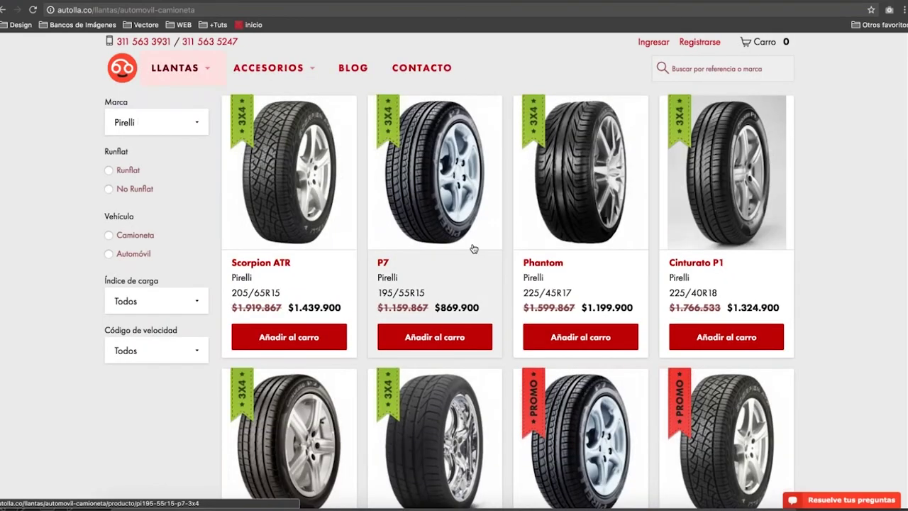
Go to the last results page, 8, and open the Cinturato P1 product page.
{"action": "scroll", "coordinate": [474, 248], "scroll_direction": "down", "scroll_amount": 5}
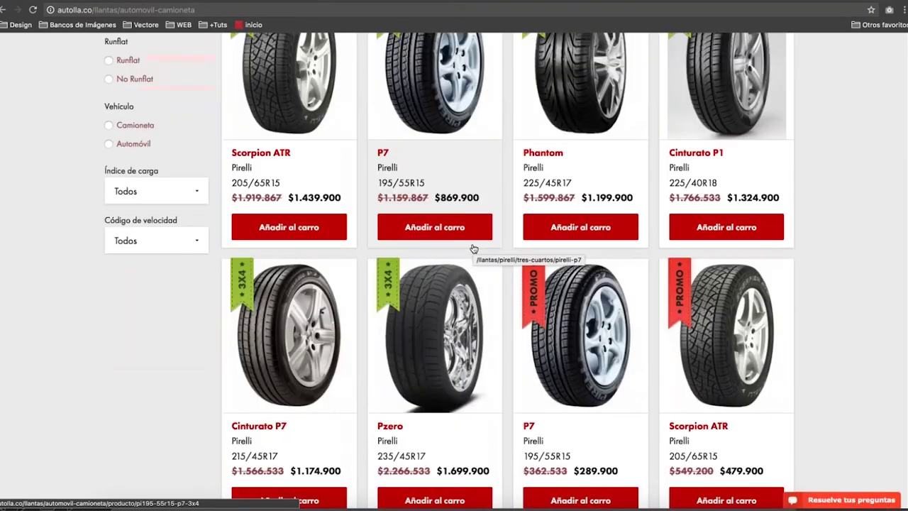
{"action": "scroll", "coordinate": [474, 249], "scroll_direction": "down", "scroll_amount": 5}
{"action": "left_click", "coordinate": [580, 262]}
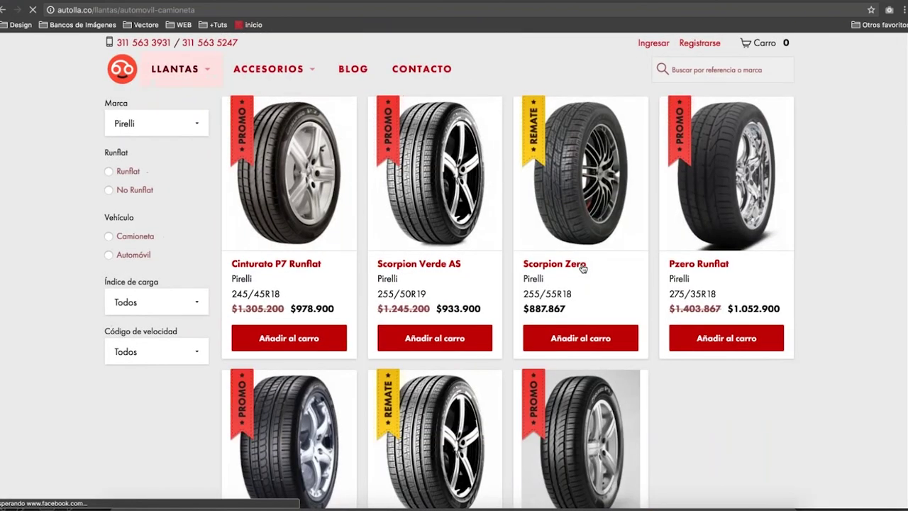
{"action": "scroll", "coordinate": [583, 267], "scroll_direction": "down", "scroll_amount": 5}
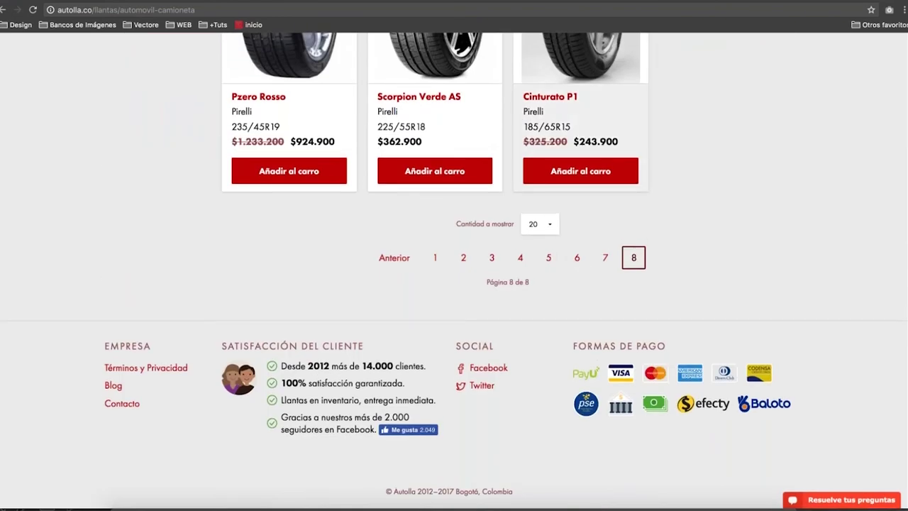
{"action": "left_click", "coordinate": [578, 258]}
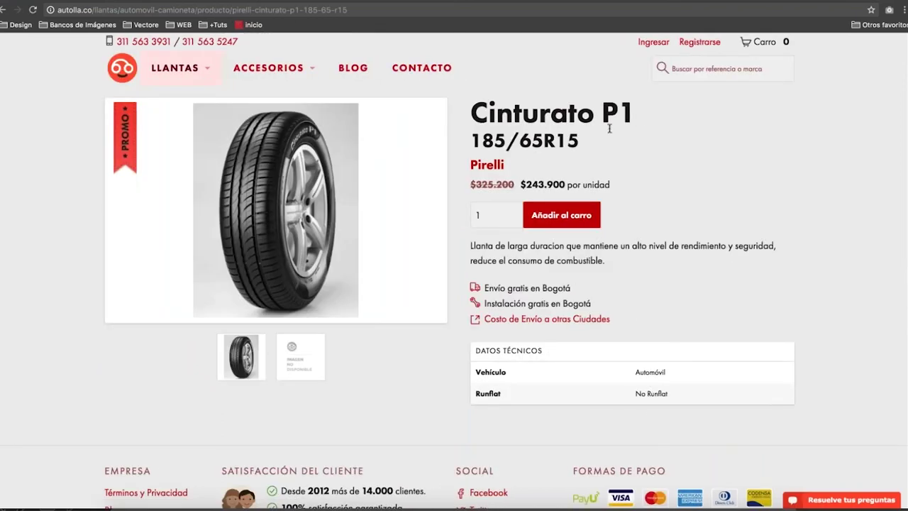
Select and copy the title 'Cinturato P1 185/65R15', then go to the Contacto page.
{"action": "left_click_drag", "start_coordinate": [639, 115], "coordinate": [459, 116]}
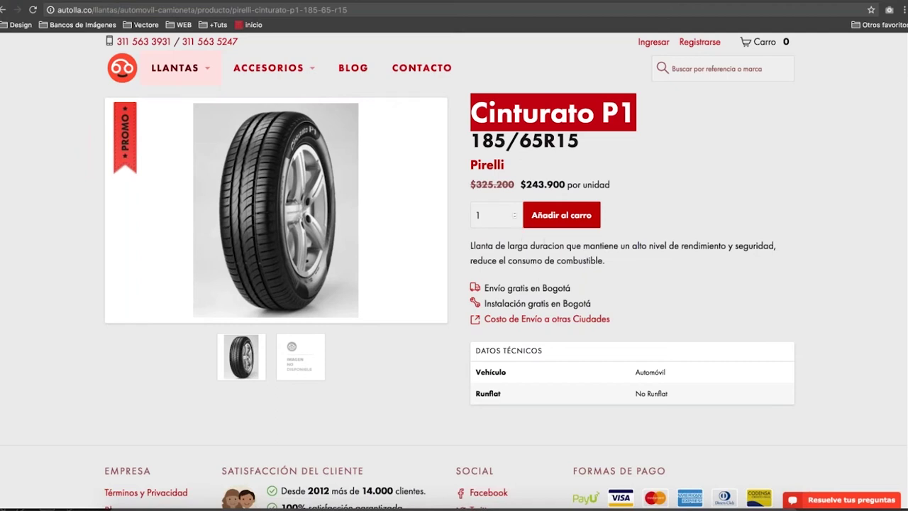
{"action": "left_click", "coordinate": [534, 204]}
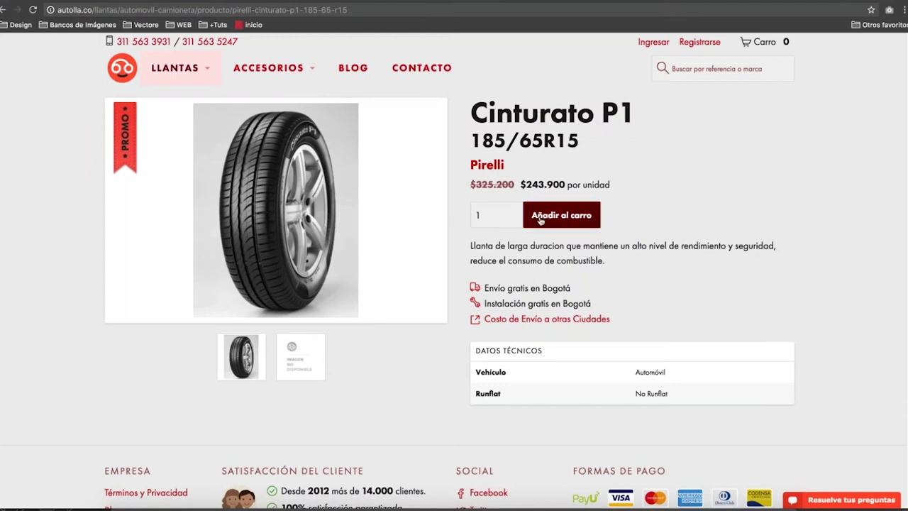
{"action": "left_click_drag", "start_coordinate": [580, 145], "coordinate": [472, 114]}
{"action": "key", "text": "super+c"}
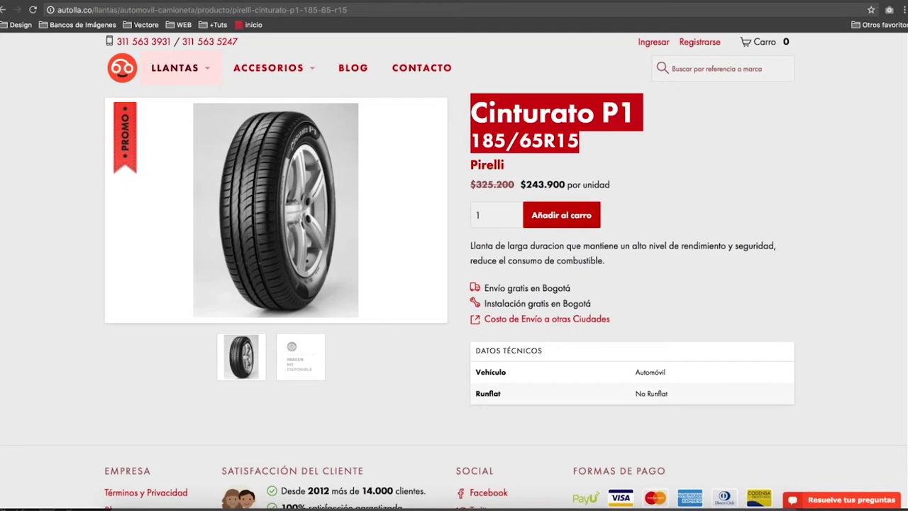
{"action": "left_click", "coordinate": [426, 70]}
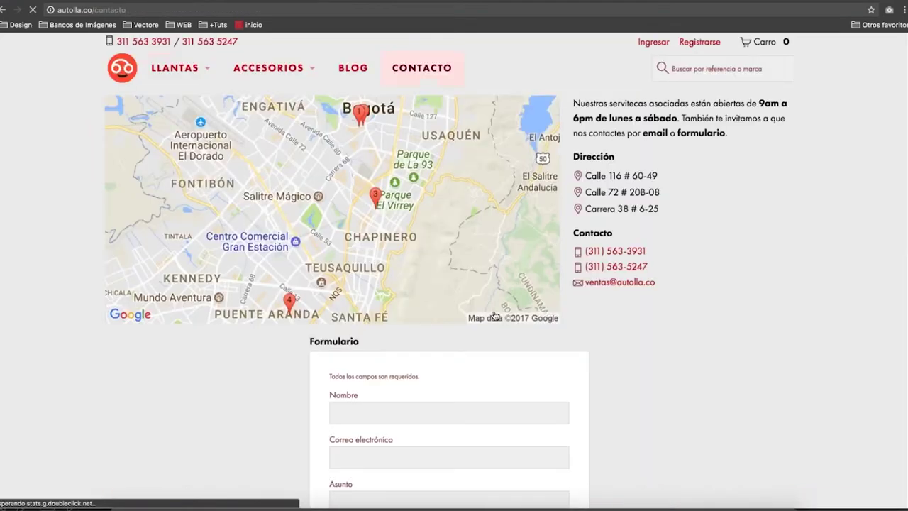
Paste 'Cinturato P1 185/65R15' into the Asunto field.
{"action": "scroll", "coordinate": [494, 316], "scroll_direction": "down", "scroll_amount": 3}
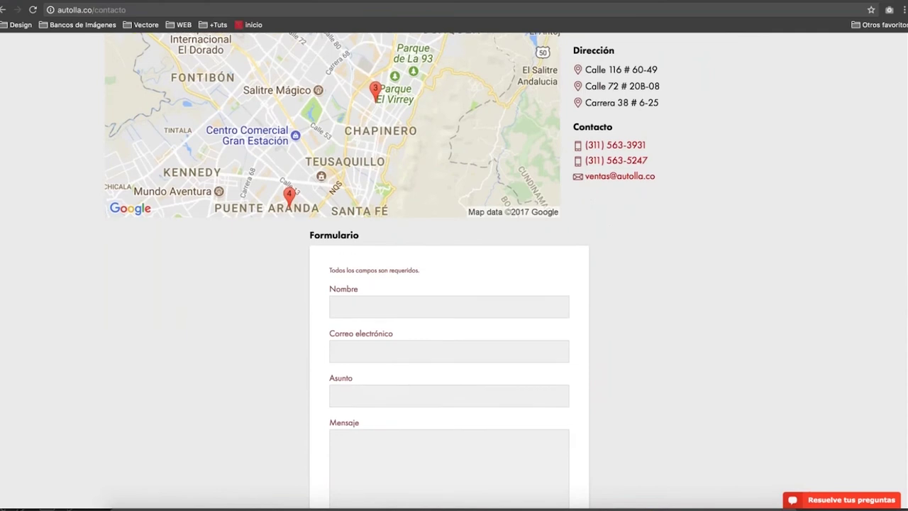
{"action": "left_click", "coordinate": [406, 389]}
{"action": "key", "text": "super+v"}
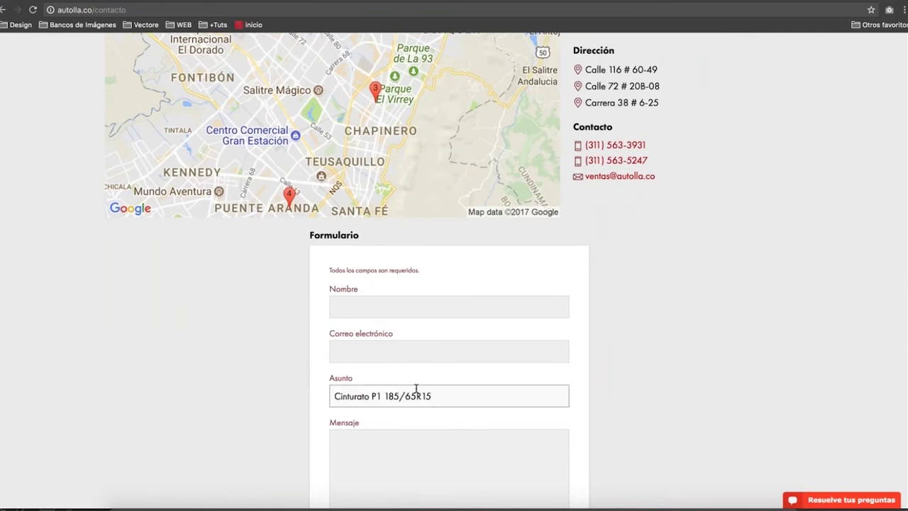
{"action": "scroll", "coordinate": [462, 399], "scroll_direction": "up", "scroll_amount": 1}
{"action": "scroll", "coordinate": [462, 400], "scroll_direction": "down", "scroll_amount": 4}
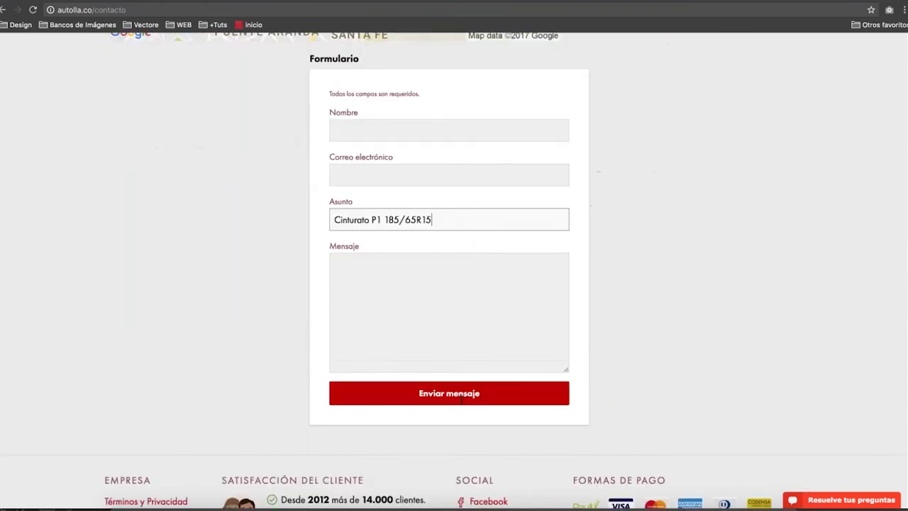
{"action": "scroll", "coordinate": [461, 399], "scroll_direction": "down", "scroll_amount": 1}
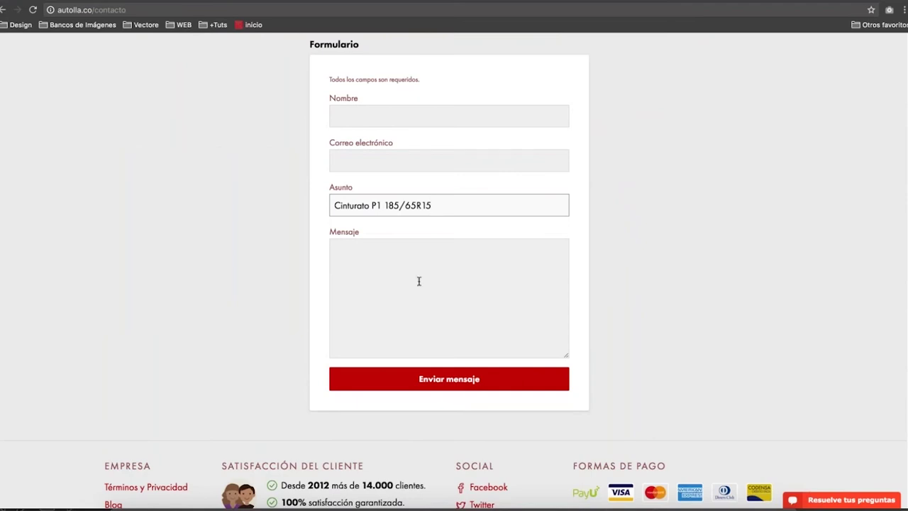
Click through the Nombre, Asunto and Correo electrónico fields, ending in Nombre.
{"action": "left_click", "coordinate": [376, 112]}
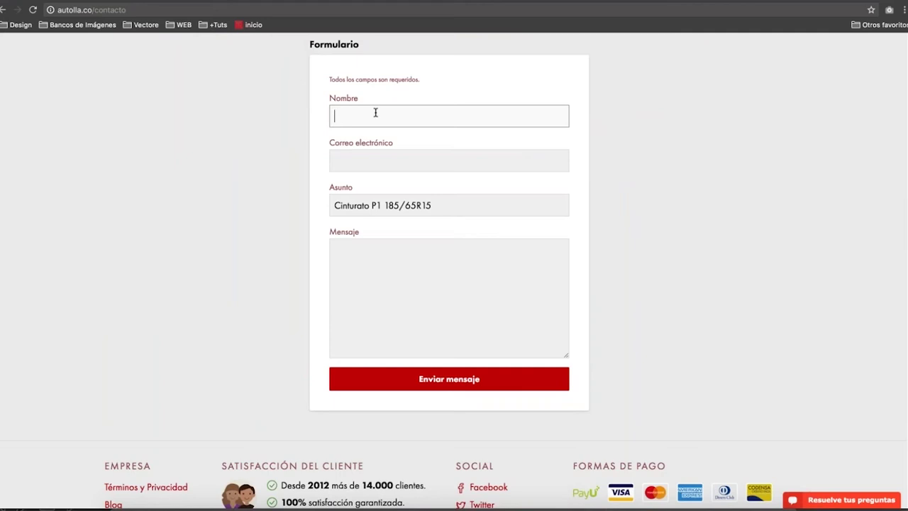
{"action": "left_click", "coordinate": [394, 205]}
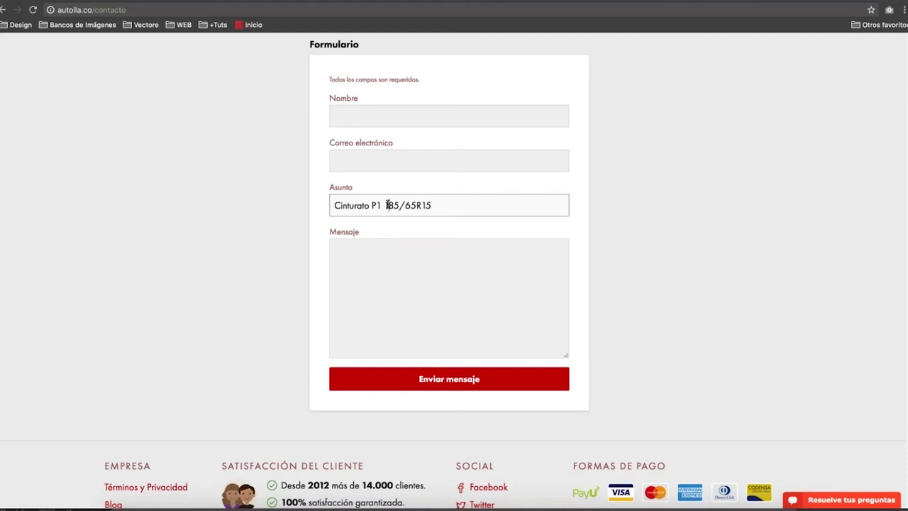
{"action": "key", "text": "Left"}
{"action": "left_click", "coordinate": [449, 160]}
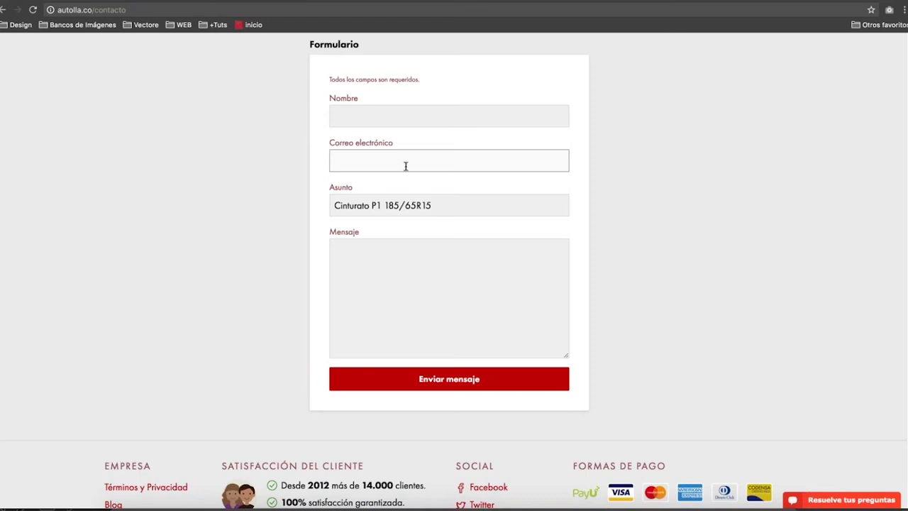
{"action": "scroll", "coordinate": [454, 269], "scroll_direction": "up", "scroll_amount": 1}
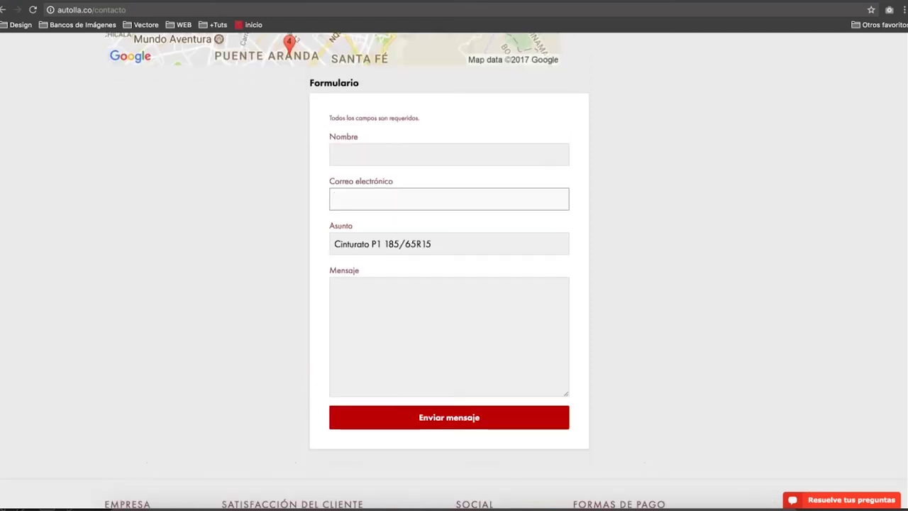
{"action": "scroll", "coordinate": [454, 270], "scroll_direction": "down", "scroll_amount": 4}
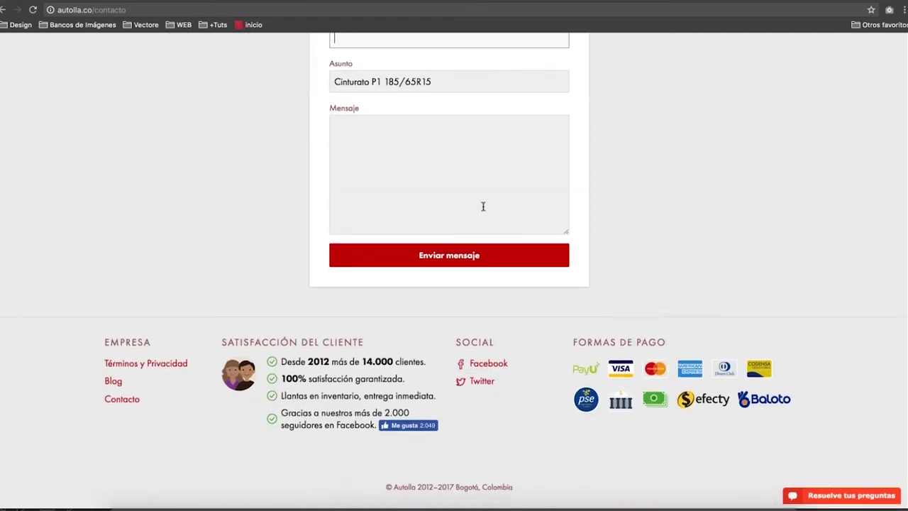
{"action": "scroll", "coordinate": [482, 205], "scroll_direction": "up", "scroll_amount": 2}
{"action": "scroll", "coordinate": [454, 269], "scroll_direction": "down", "scroll_amount": 2}
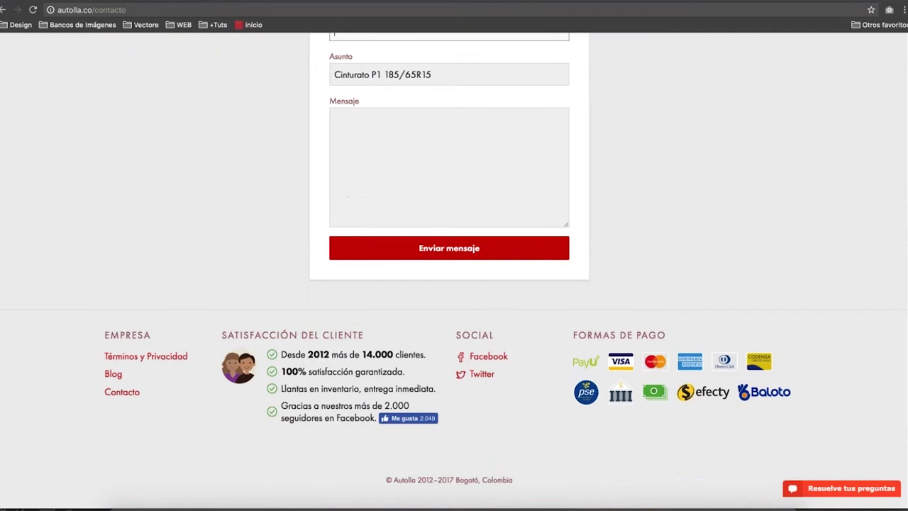
{"action": "scroll", "coordinate": [454, 270], "scroll_direction": "up", "scroll_amount": 3}
{"action": "left_click", "coordinate": [449, 138]}
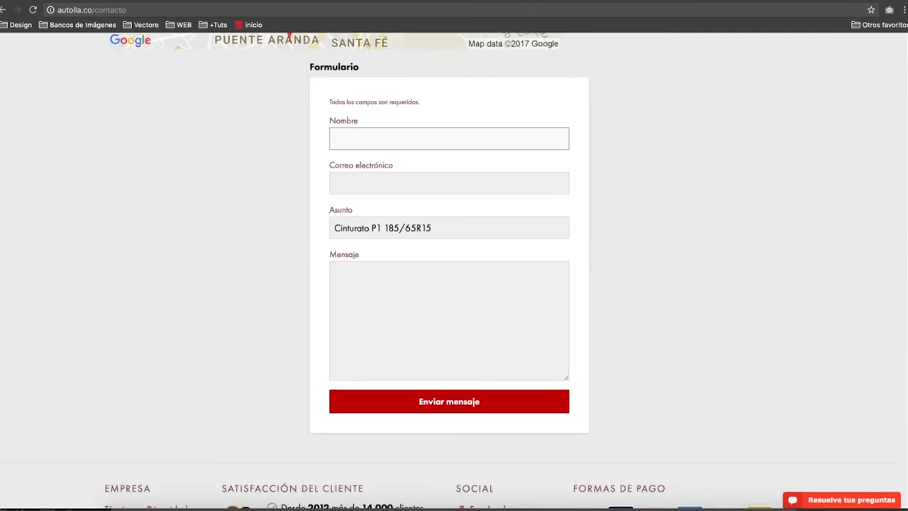
Enter the sender's full name in Nombre and their e-mail address in Correo electrónico.
{"action": "left_click", "coordinate": [449, 183]}
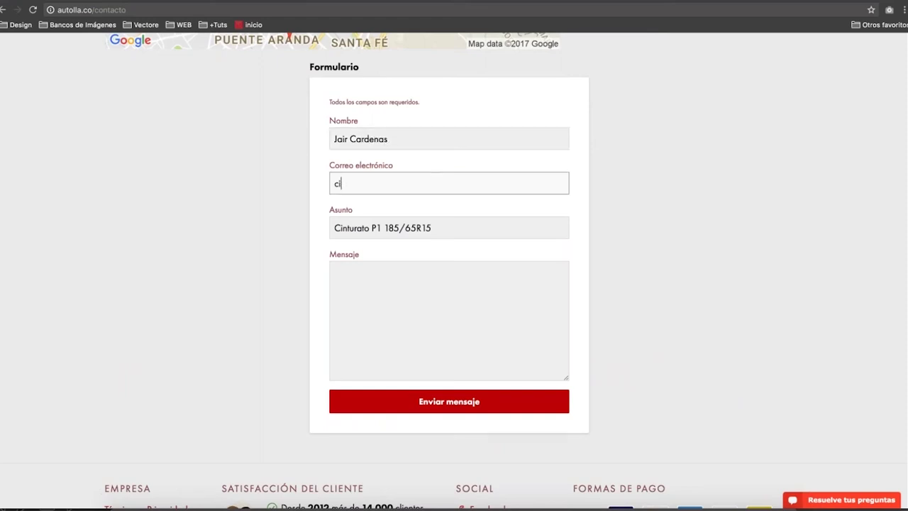
Change the Asunto to 'Cotización Pirelli Cinturato P1 185/65R15'.
{"action": "left_click", "coordinate": [438, 229]}
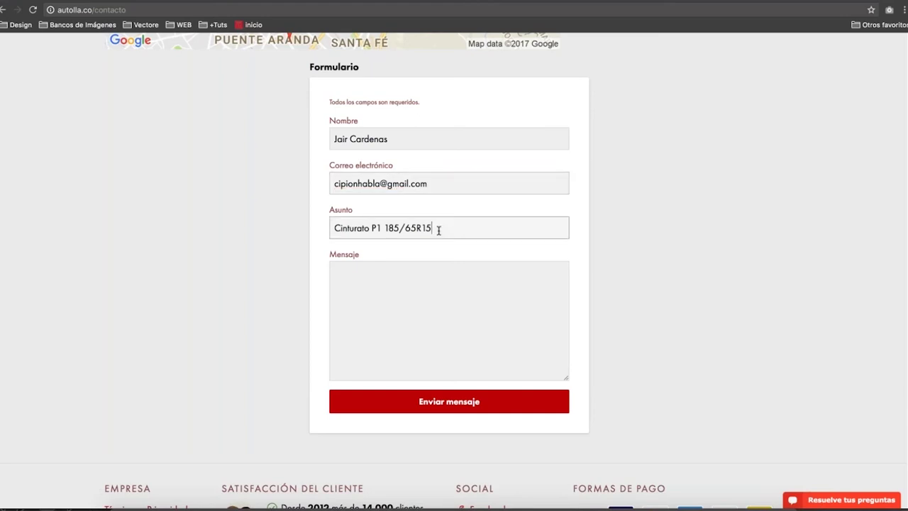
{"action": "left_click_drag", "start_coordinate": [439, 229], "coordinate": [404, 229]}
{"action": "left_click", "coordinate": [334, 227]}
{"action": "type", "text": "Cotización"}
{"action": "key", "text": "End"}
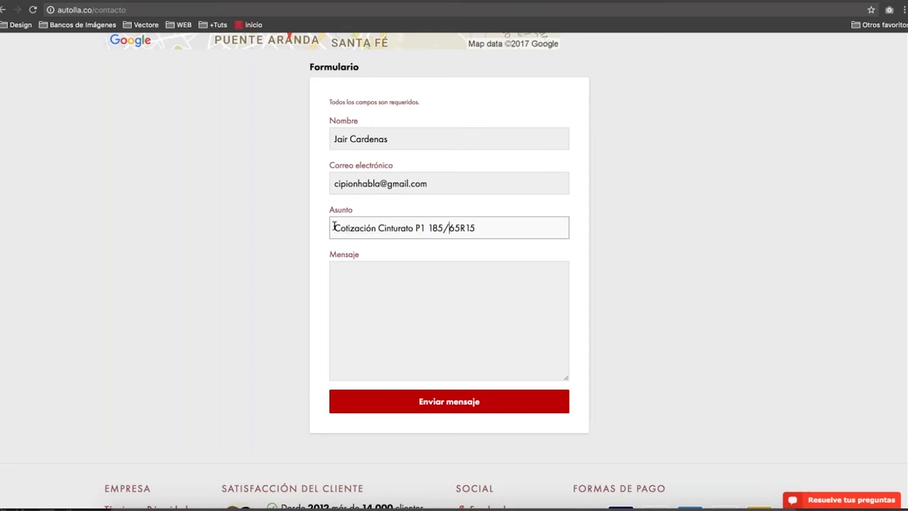
{"action": "key", "text": "Left"}
{"action": "key", "text": "Left"}
{"action": "key", "text": "Left"}
{"action": "key", "text": "BackSpace"}
{"action": "key", "text": "Left"}
{"action": "key", "text": "Left"}
{"action": "key", "text": "Left"}
{"action": "key", "text": "Left"}
{"action": "key", "text": "Left"}
{"action": "key", "text": "Left"}
{"action": "key", "text": "Left"}
{"action": "key", "text": "Left"}
{"action": "key", "text": "Left"}
{"action": "key", "text": "Left"}
{"action": "key", "text": "Left"}
{"action": "key", "text": "Left"}
{"action": "key", "text": "Left"}
{"action": "type", "text": "Pirel"}
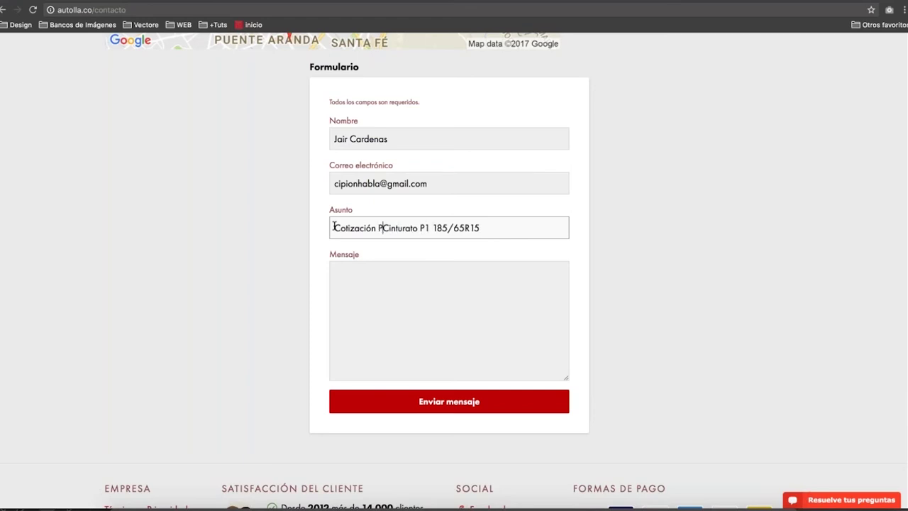
{"action": "type", "text": "li"}
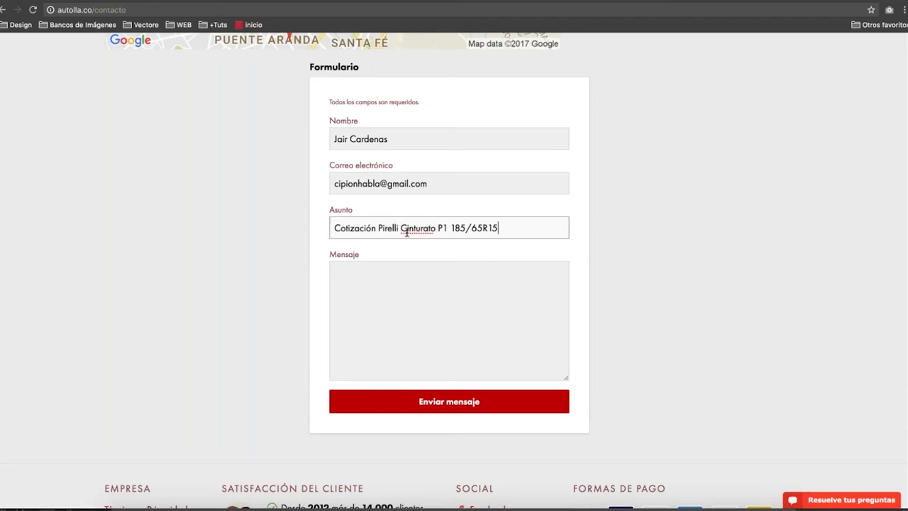
{"action": "key", "text": "Tab"}
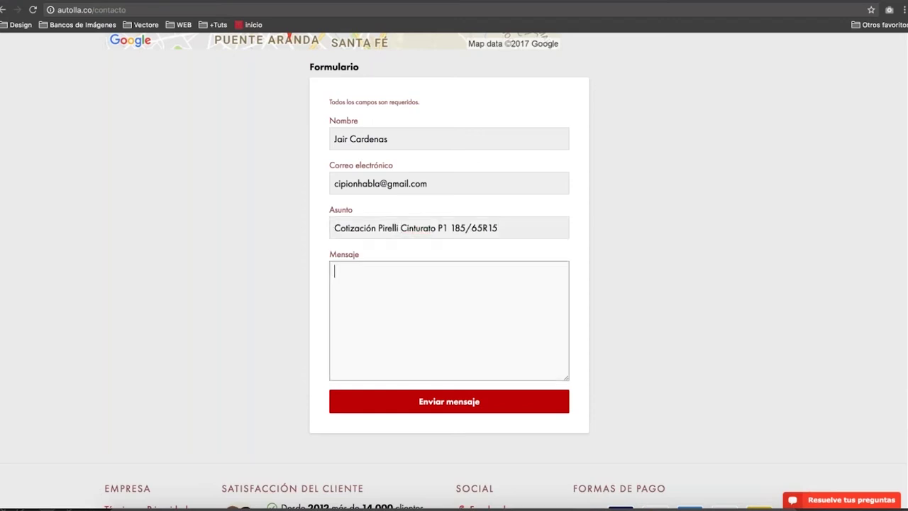
Write a Mensaje from Bogotá requesting 4 tires of that reference and send the form.
{"action": "type", "text": "Hola soy de la ciudad de bogo"}
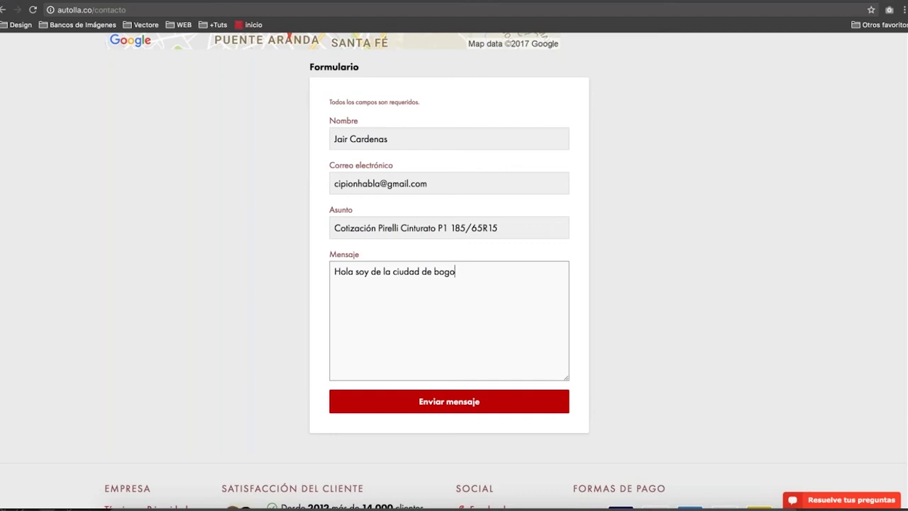
{"action": "type", "text": "ta y neceito 4 lla"}
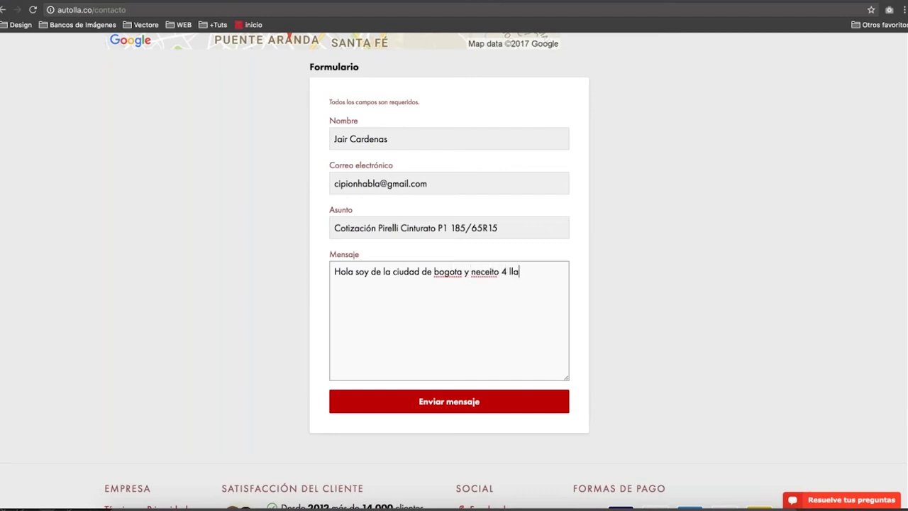
{"action": "type", "text": "ntas en la treferencia ya menc"}
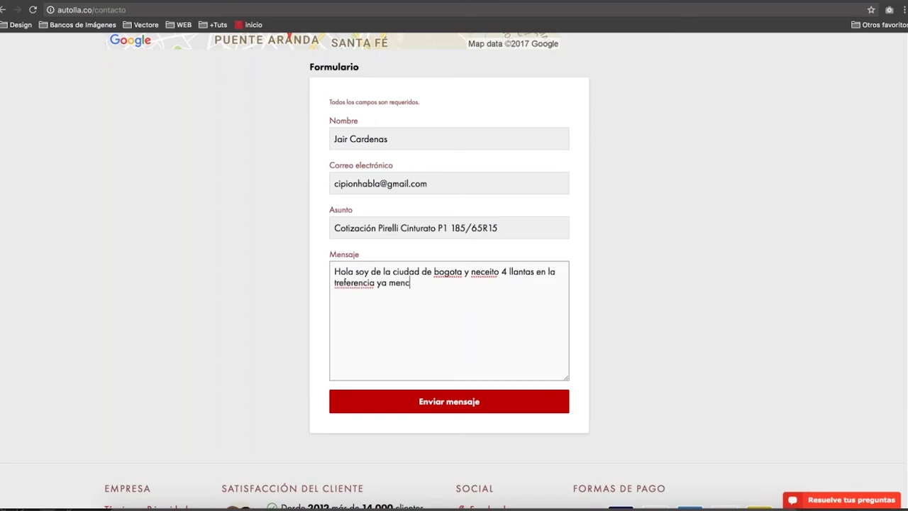
{"action": "type", "text": "ionada."}
{"action": "left_click", "coordinate": [493, 403]}
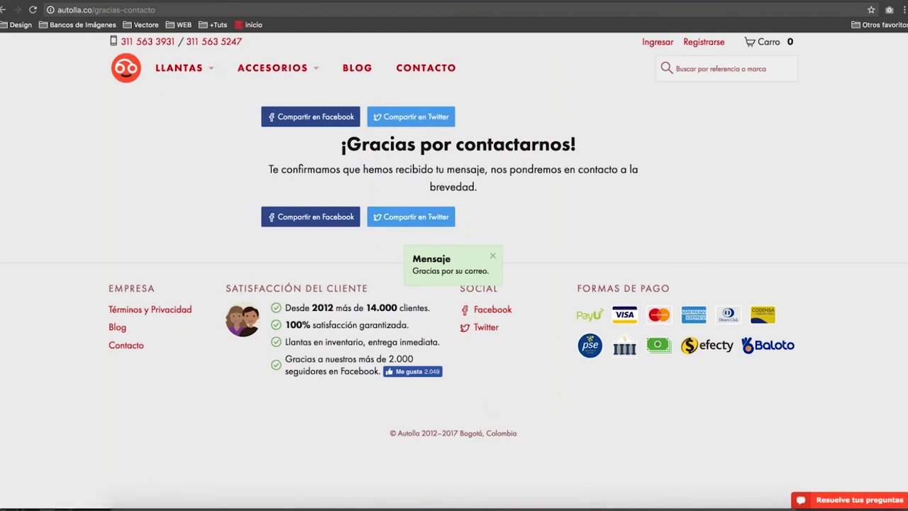
Close the 'Gracias por su correo' notice and return home via the Autolla logo.
{"action": "left_click", "coordinate": [493, 256]}
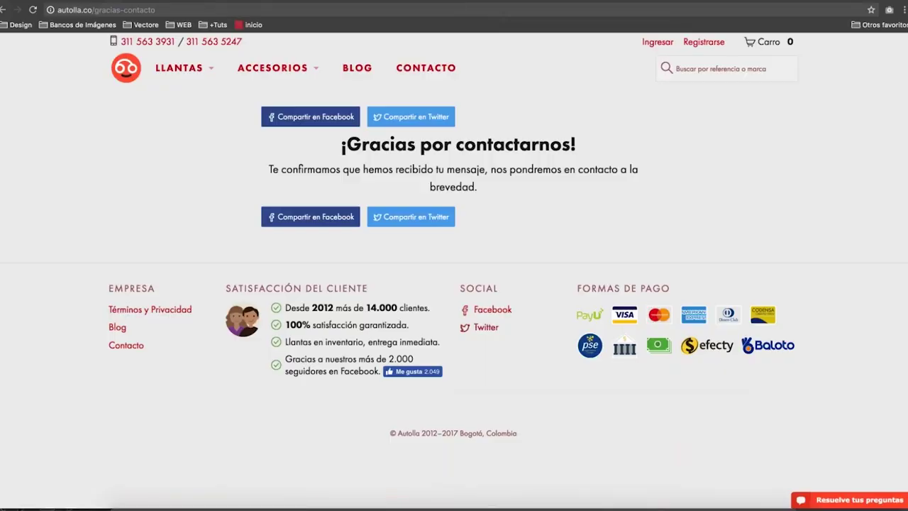
{"action": "left_click", "coordinate": [127, 70]}
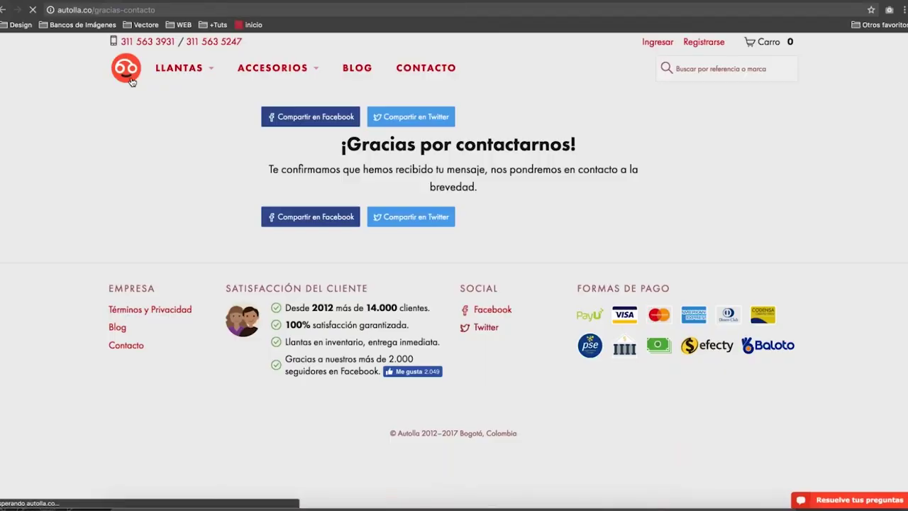